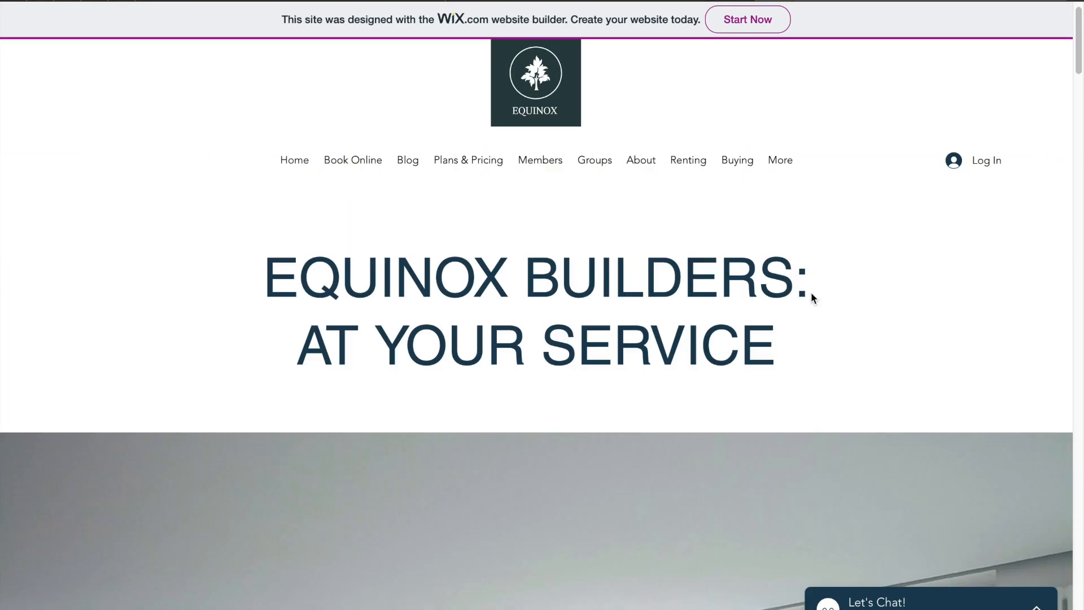
Step: Look through the Equinox Builders sample homepage, from the header and slideshow to the bookable services and photo gallery
{"action": "scroll", "coordinate": [811, 292], "scroll_direction": "up", "scroll_amount": 1}
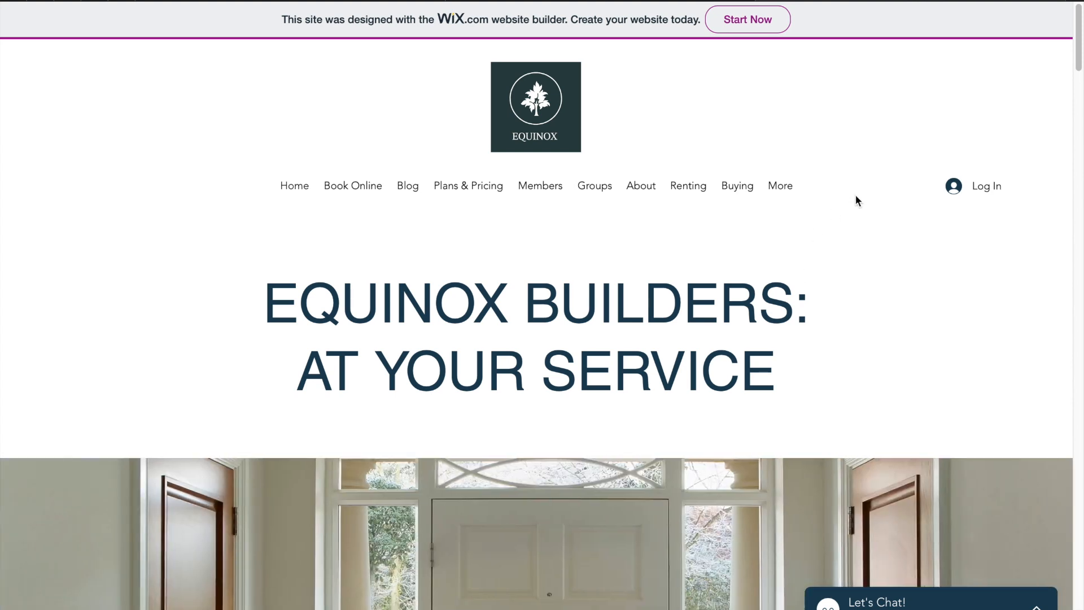
{"action": "scroll", "coordinate": [829, 218], "scroll_direction": "down", "scroll_amount": 3}
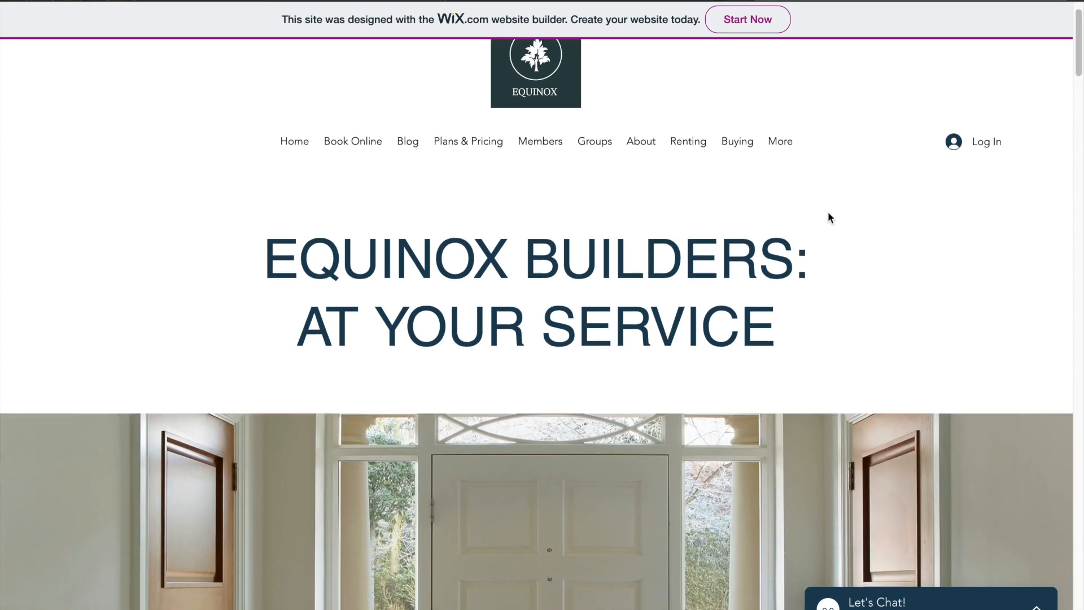
{"action": "scroll", "coordinate": [829, 218], "scroll_direction": "down", "scroll_amount": 4}
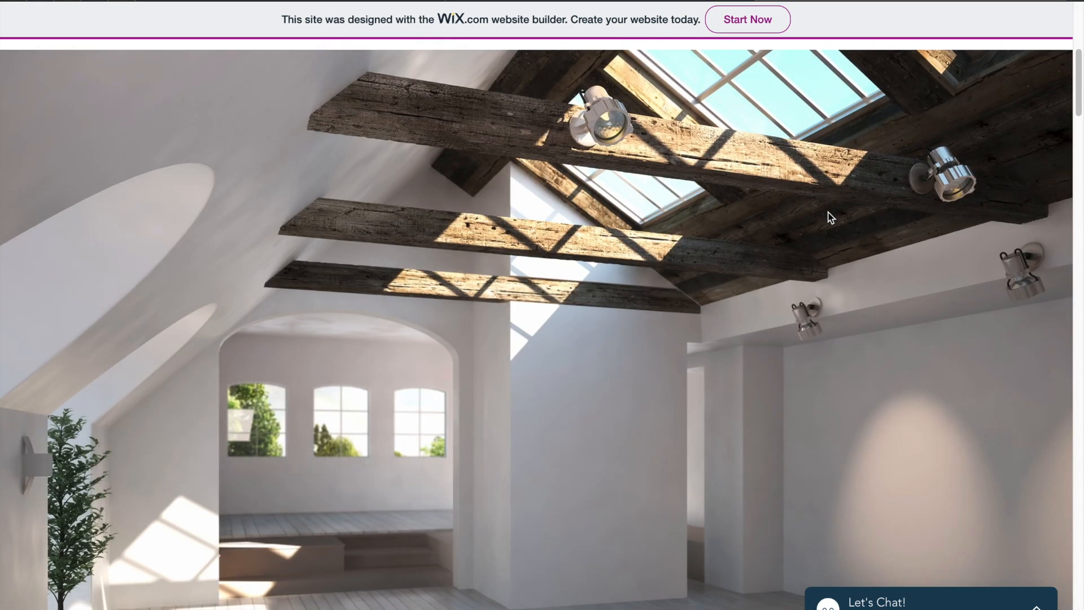
{"action": "scroll", "coordinate": [830, 217], "scroll_direction": "down", "scroll_amount": 3}
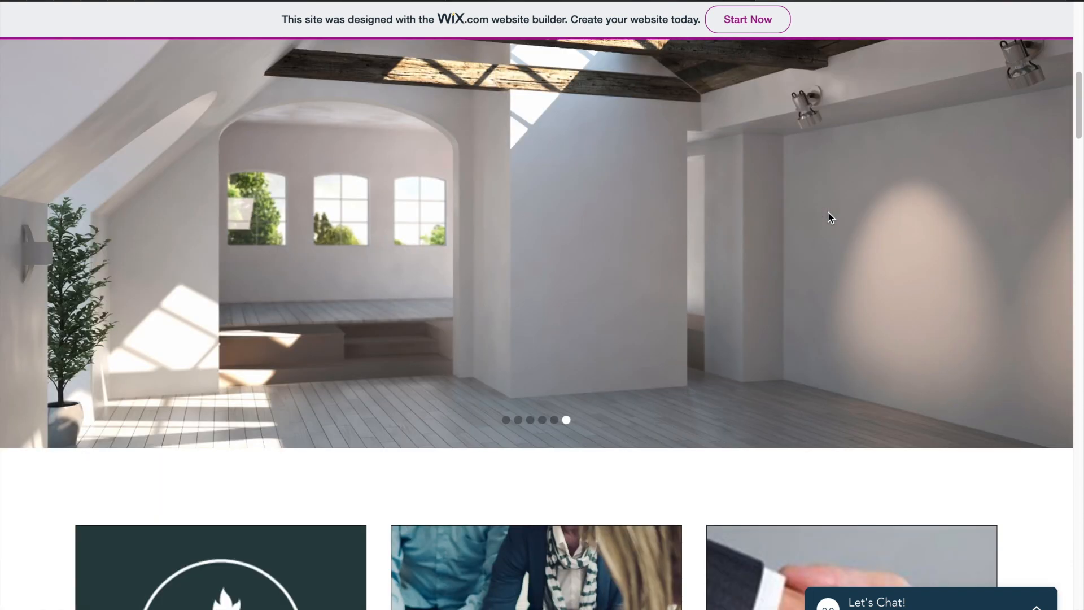
{"action": "scroll", "coordinate": [829, 218], "scroll_direction": "down", "scroll_amount": 3}
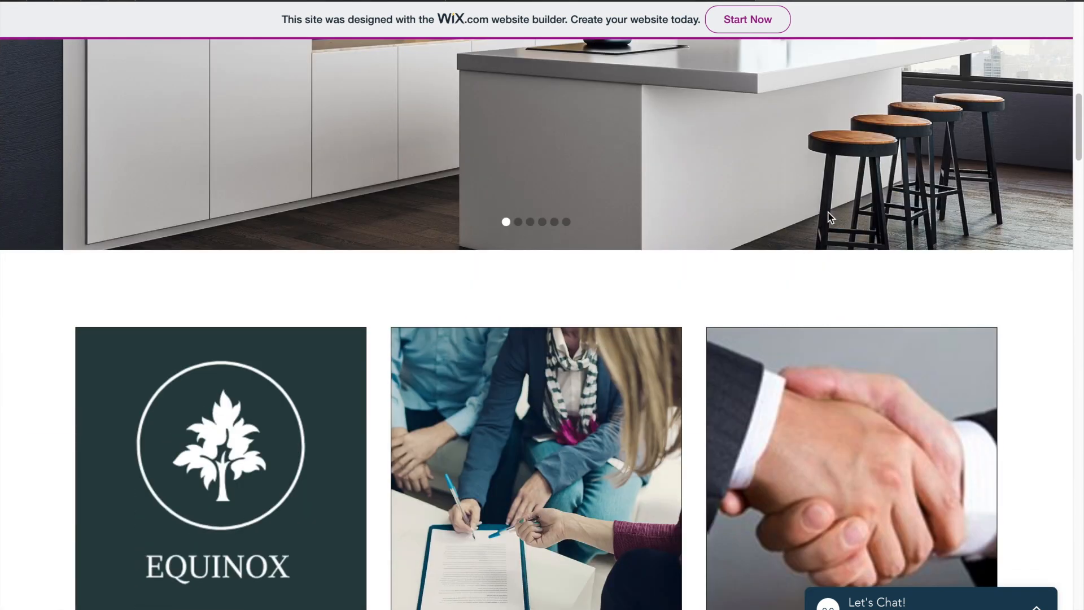
{"action": "scroll", "coordinate": [829, 218], "scroll_direction": "down", "scroll_amount": 2}
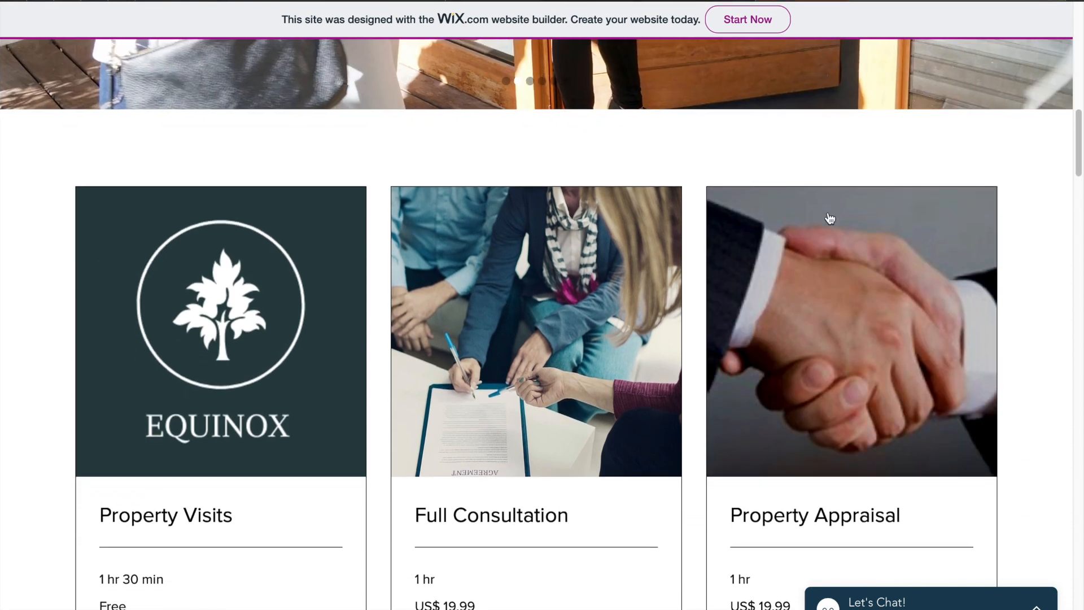
{"action": "scroll", "coordinate": [829, 218], "scroll_direction": "down", "scroll_amount": 1}
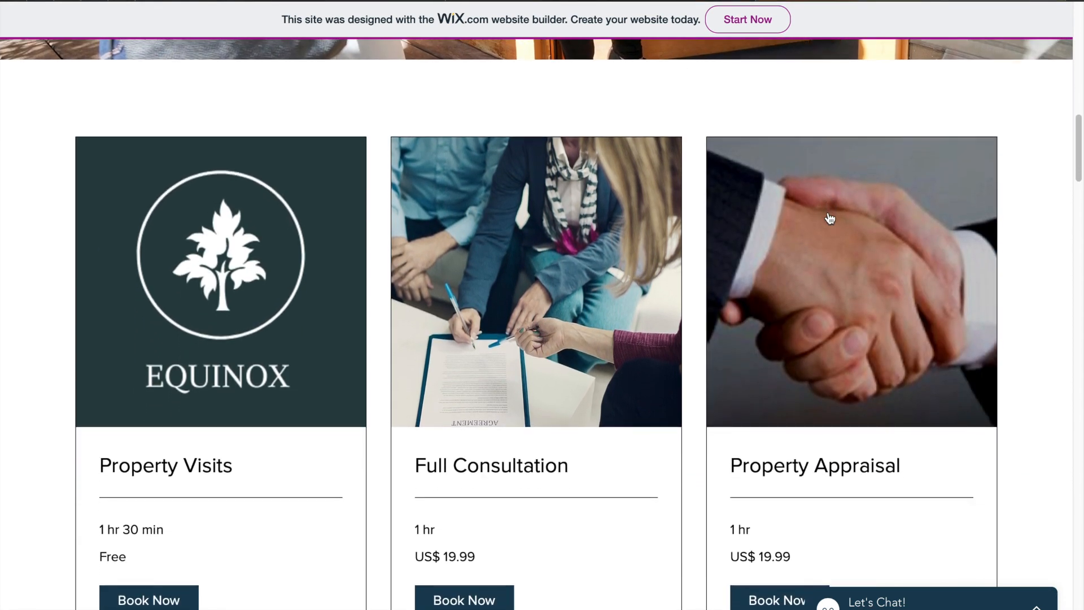
{"action": "scroll", "coordinate": [830, 218], "scroll_direction": "down", "scroll_amount": 2}
{"action": "scroll", "coordinate": [829, 218], "scroll_direction": "down", "scroll_amount": 2}
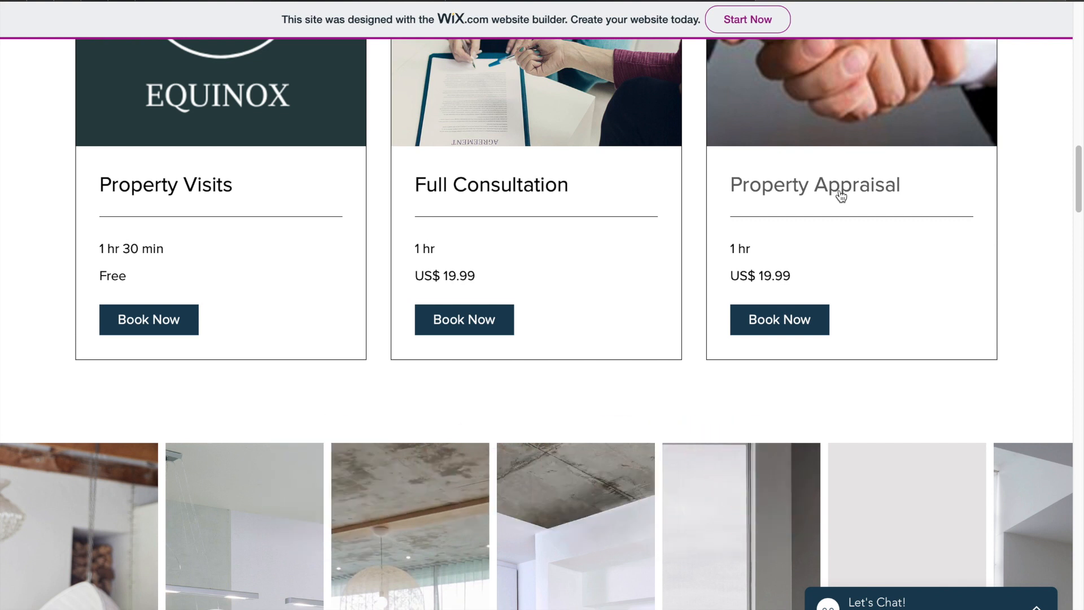
{"action": "scroll", "coordinate": [840, 195], "scroll_direction": "down", "scroll_amount": 4}
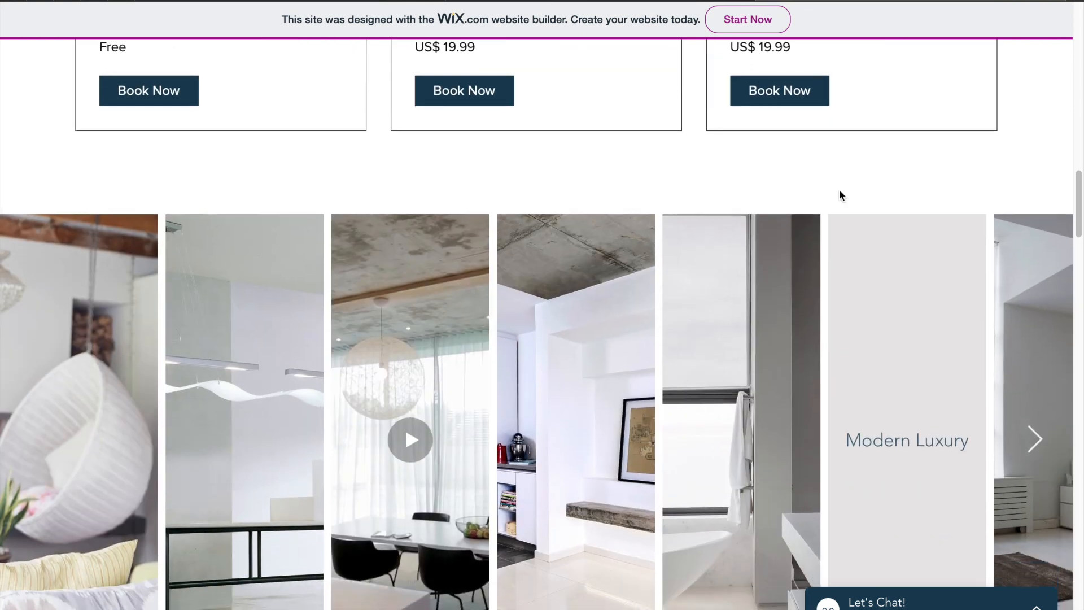
{"action": "scroll", "coordinate": [839, 195], "scroll_direction": "down", "scroll_amount": 2}
{"action": "scroll", "coordinate": [839, 195], "scroll_direction": "down", "scroll_amount": 1}
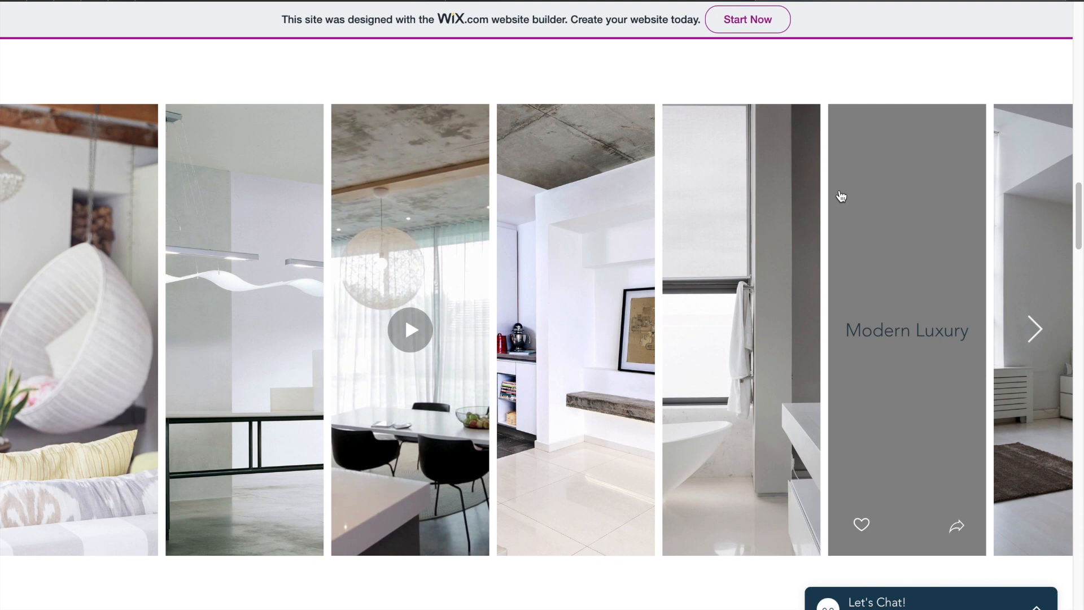
{"action": "scroll", "coordinate": [840, 196], "scroll_direction": "down", "scroll_amount": 2}
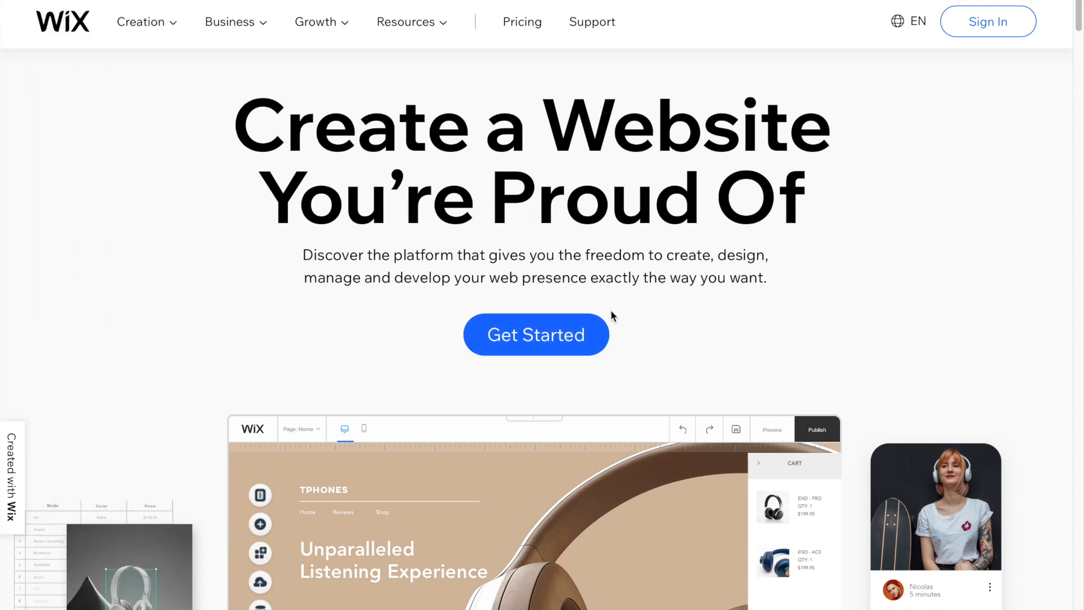
Step: Sign up for a new Wix account, entering and repeating the account email and password
{"action": "left_click", "coordinate": [559, 333]}
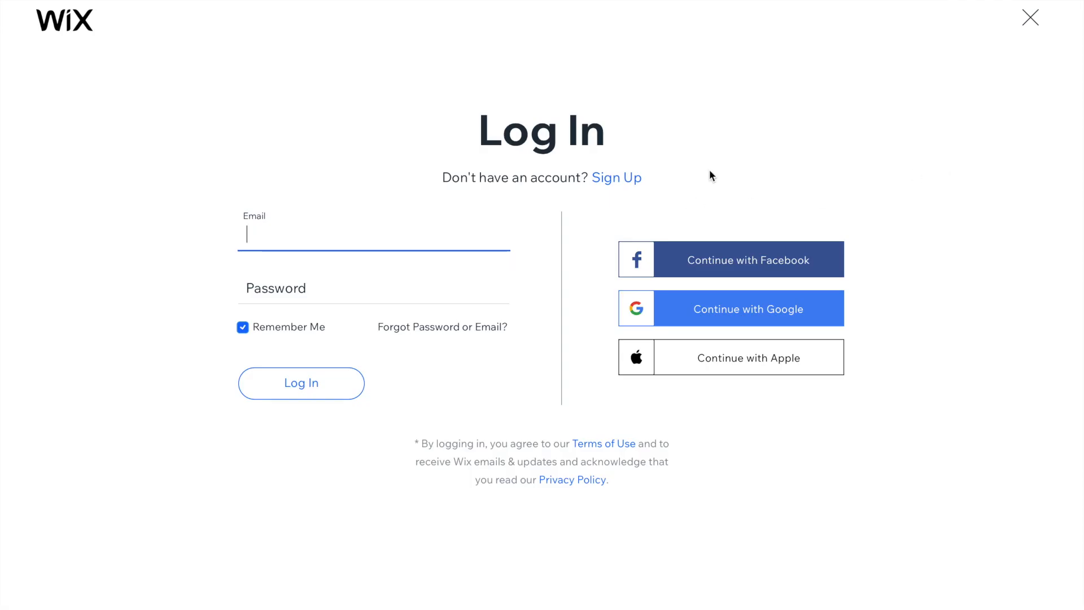
{"action": "left_click", "coordinate": [910, 166]}
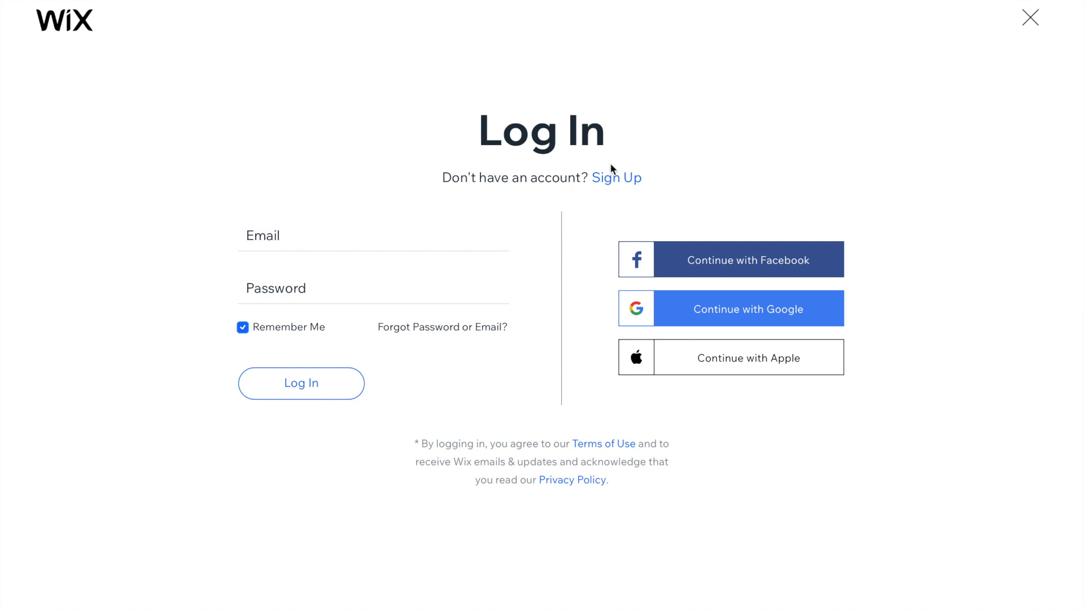
{"action": "left_click", "coordinate": [607, 179]}
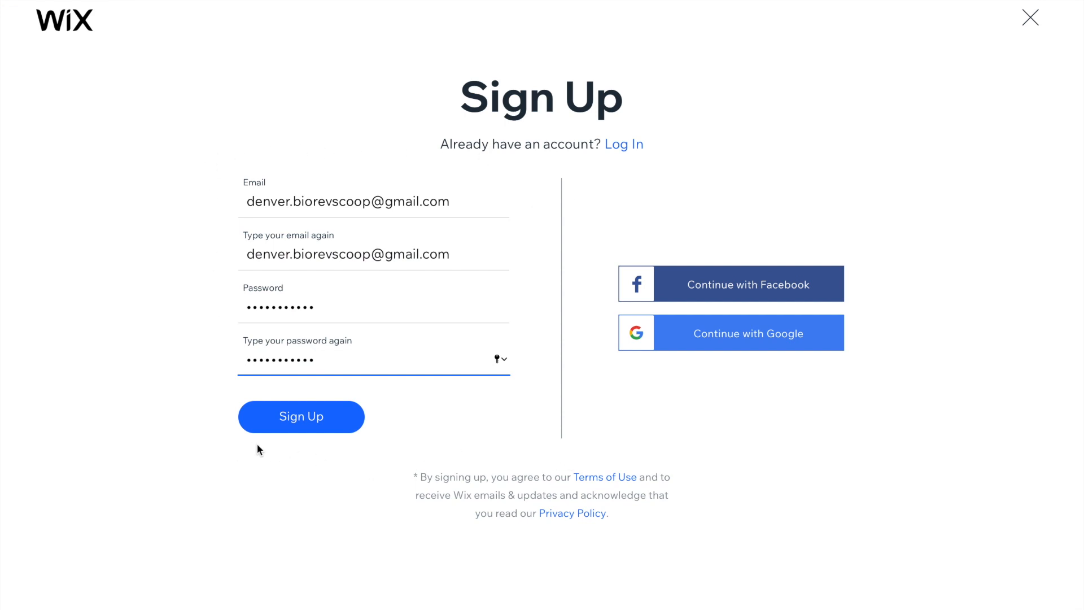
{"action": "left_click", "coordinate": [291, 425]}
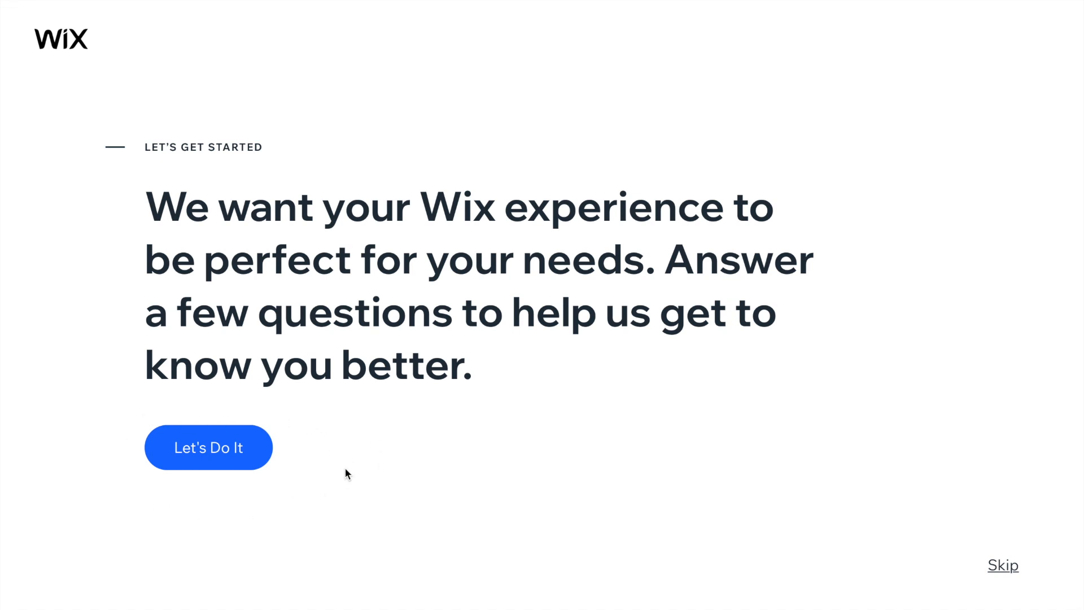
Step: Start the setup questionnaire and answer that the site is for myself and should be a business site
{"action": "left_click", "coordinate": [207, 455]}
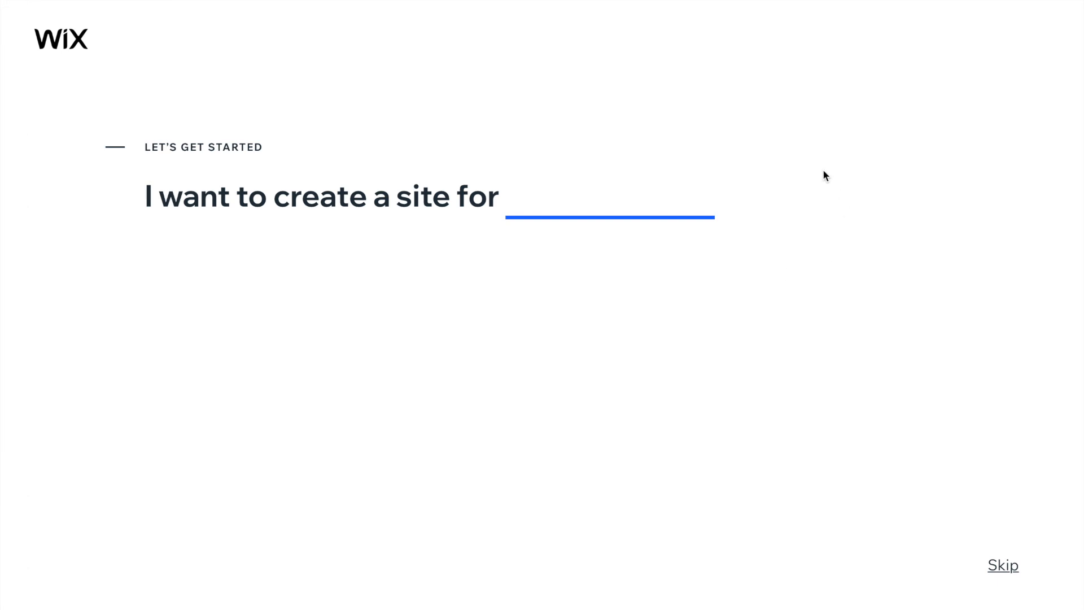
{"action": "mouse_move", "coordinate": [623, 194]}
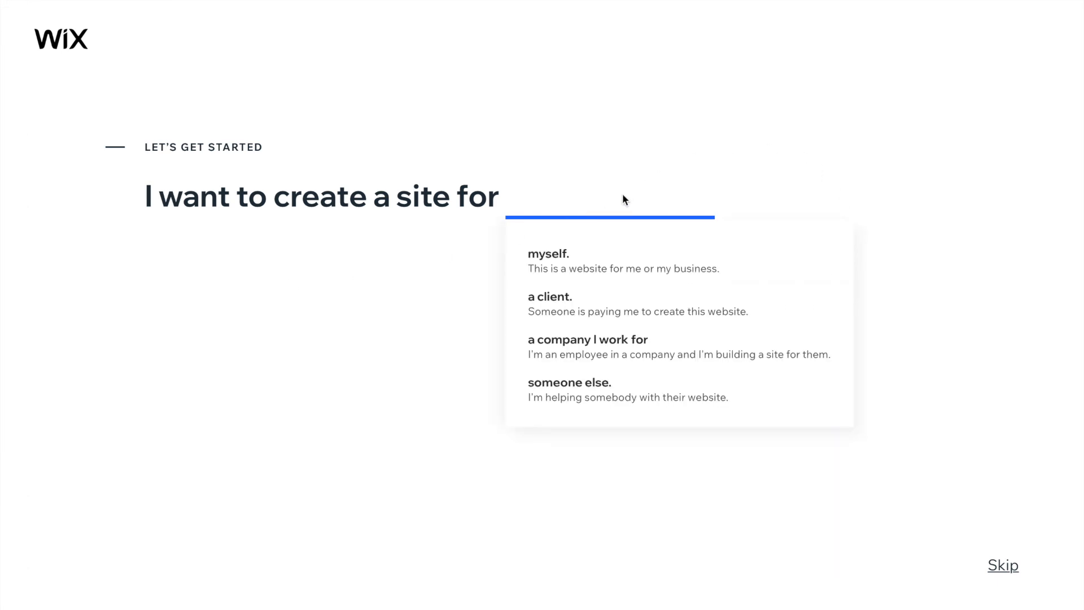
{"action": "mouse_move", "coordinate": [628, 213]}
{"action": "left_click", "coordinate": [560, 273]}
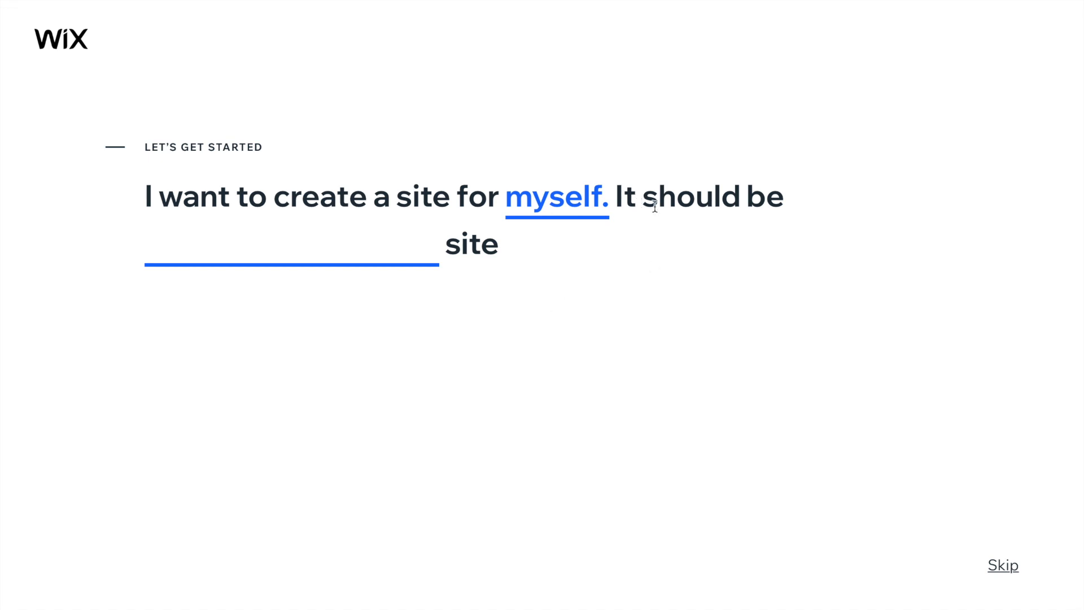
{"action": "left_click", "coordinate": [382, 254]}
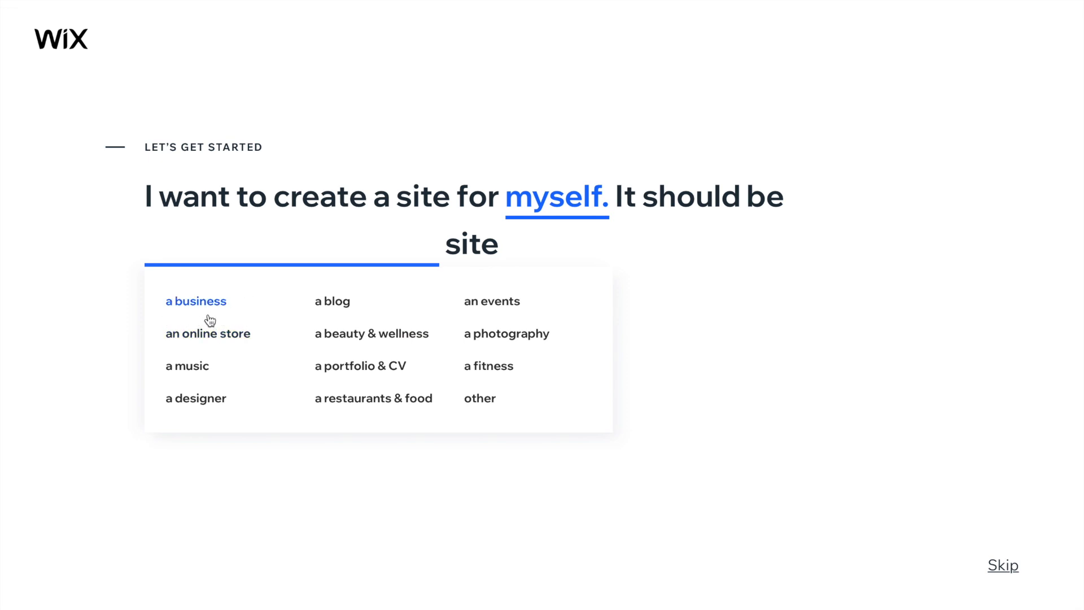
{"action": "left_click", "coordinate": [192, 310]}
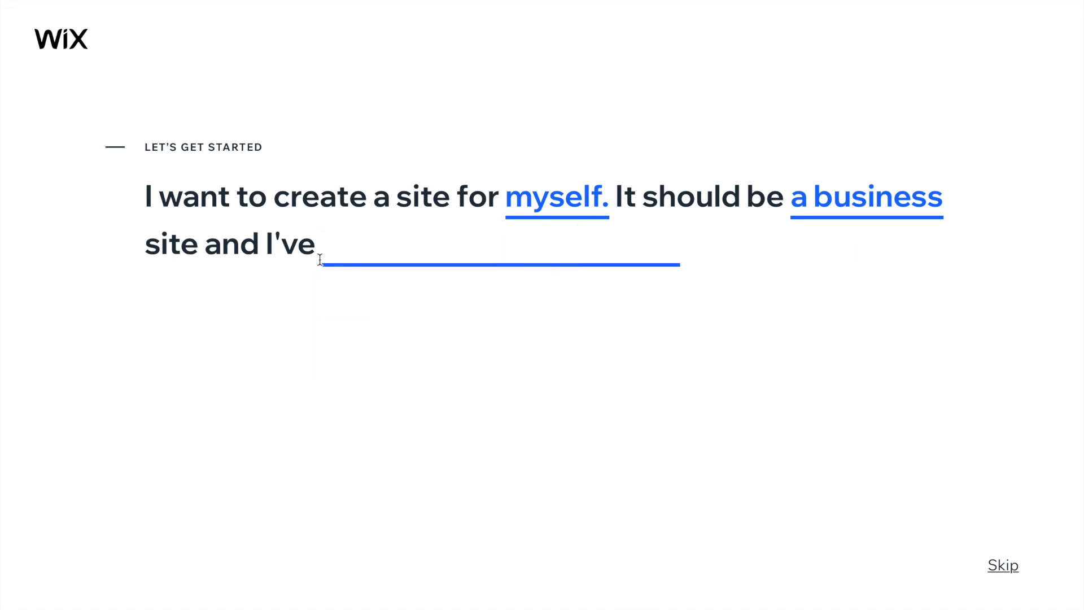
{"action": "mouse_move", "coordinate": [322, 266]}
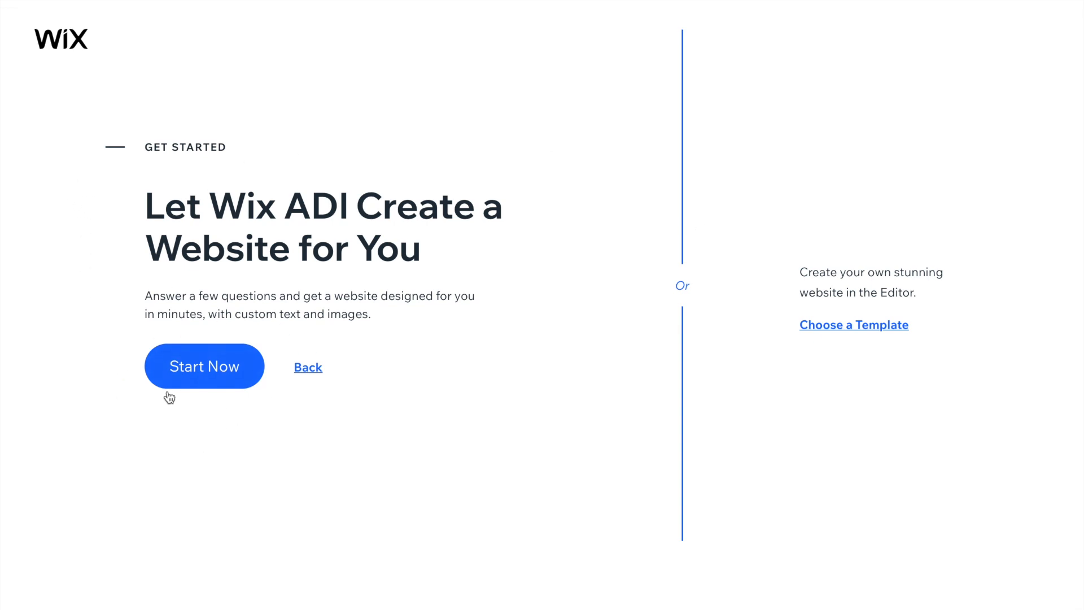
Step: Start creating the website with Wix ADI and choose Real Estate Agency as the site type
{"action": "left_click", "coordinate": [204, 379]}
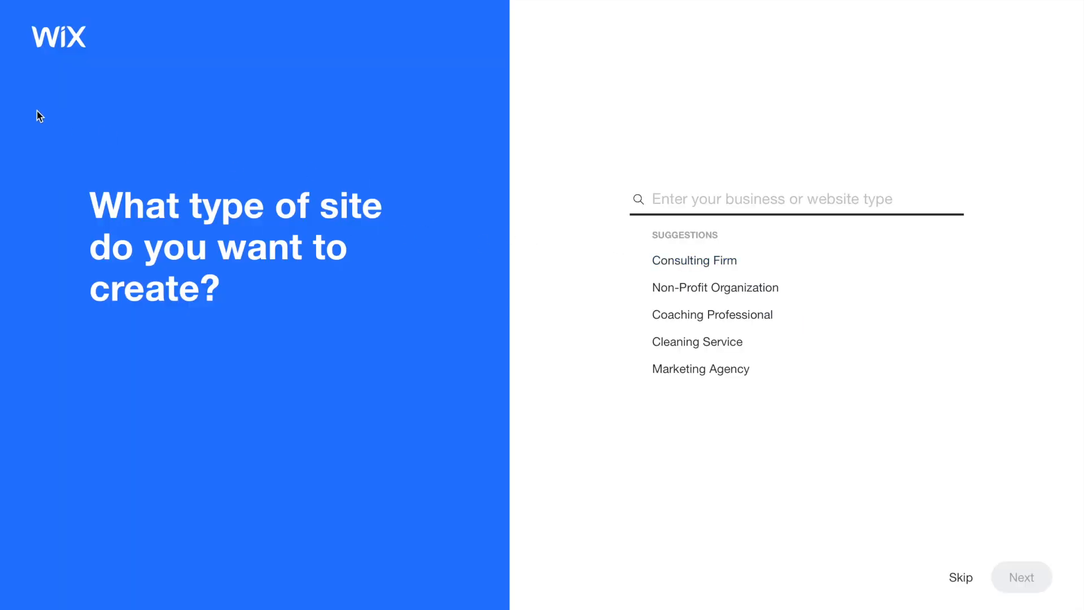
{"action": "left_click", "coordinate": [698, 200]}
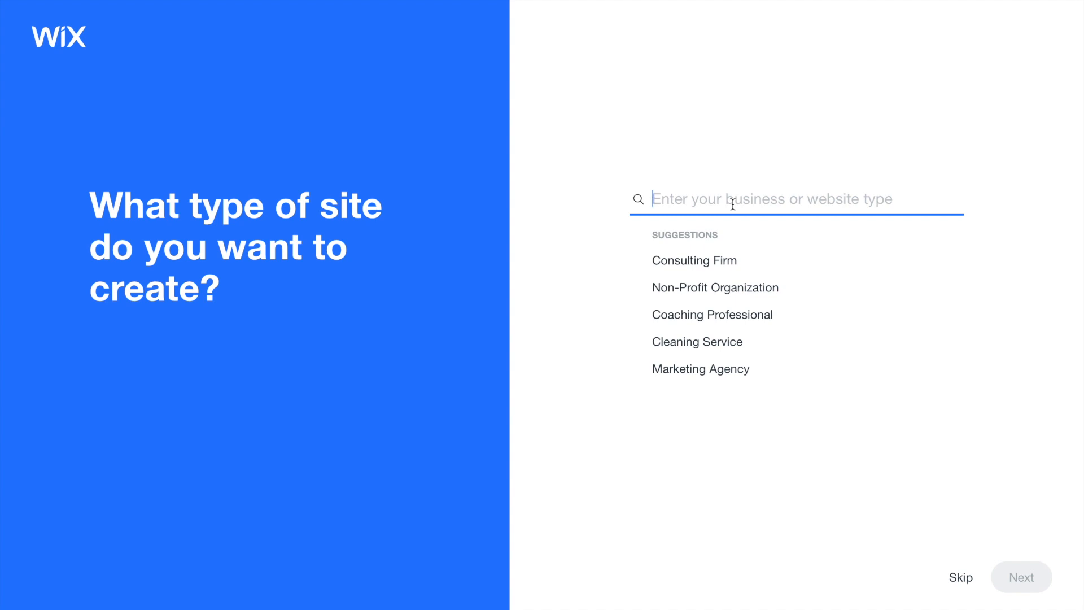
{"action": "type", "text": "re"}
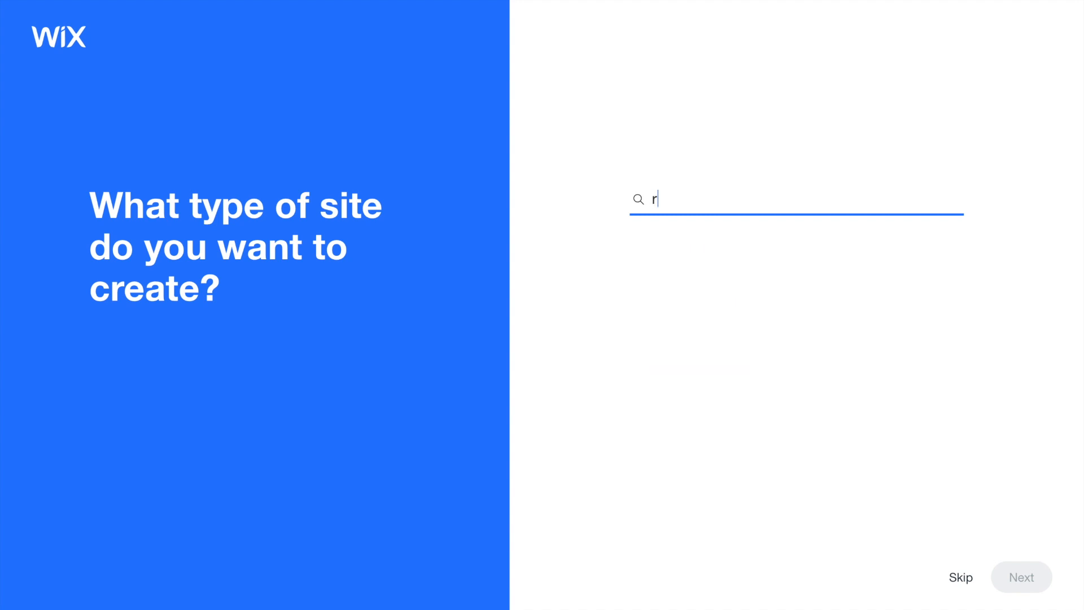
{"action": "left_click", "coordinate": [698, 252]}
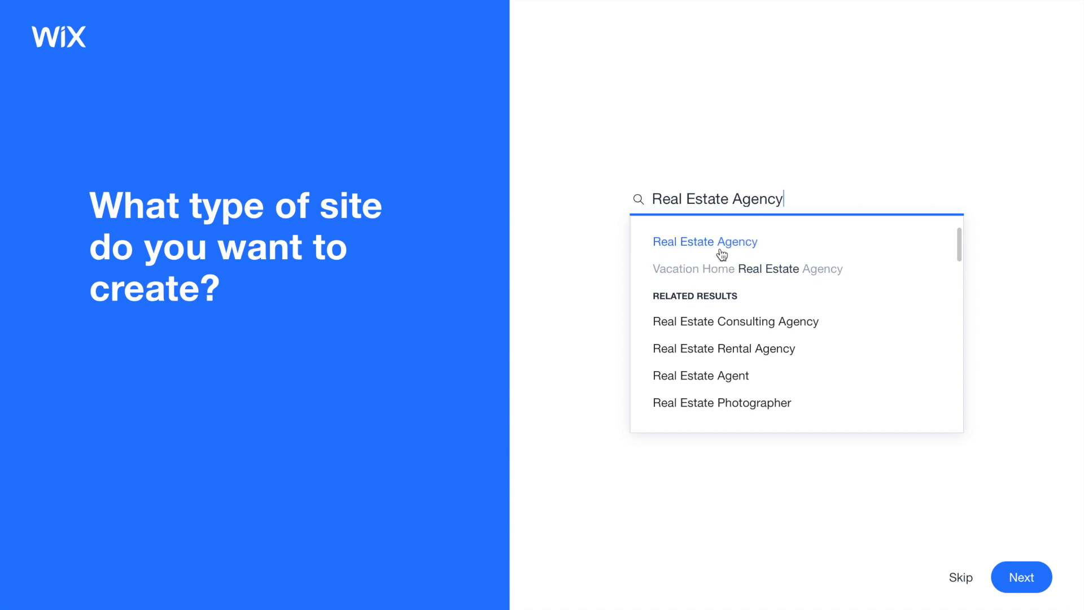
{"action": "left_click", "coordinate": [719, 247]}
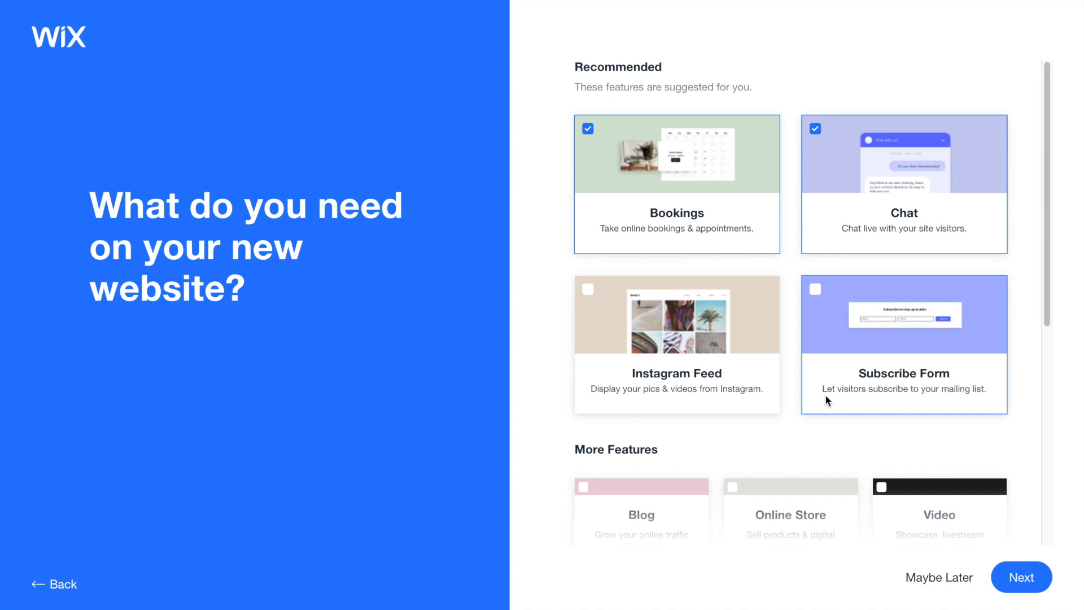
Step: Add Instagram Feed and Subscribe Form to the recommended features for the new website
{"action": "scroll", "coordinate": [826, 396], "scroll_direction": "down", "scroll_amount": 1}
{"action": "scroll", "coordinate": [827, 396], "scroll_direction": "up", "scroll_amount": 1}
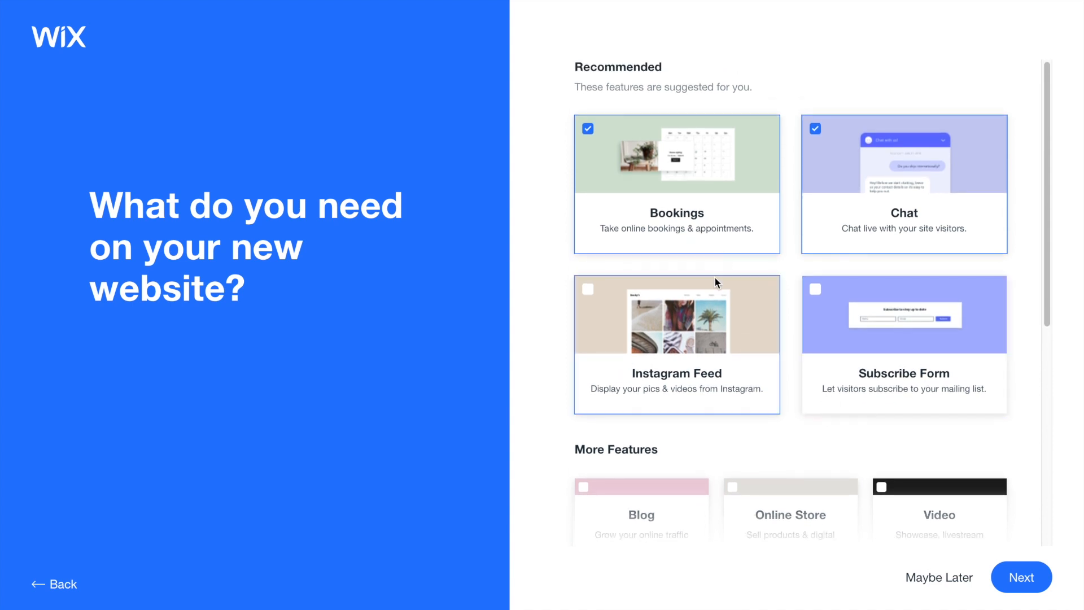
{"action": "scroll", "coordinate": [695, 290], "scroll_direction": "down", "scroll_amount": 1}
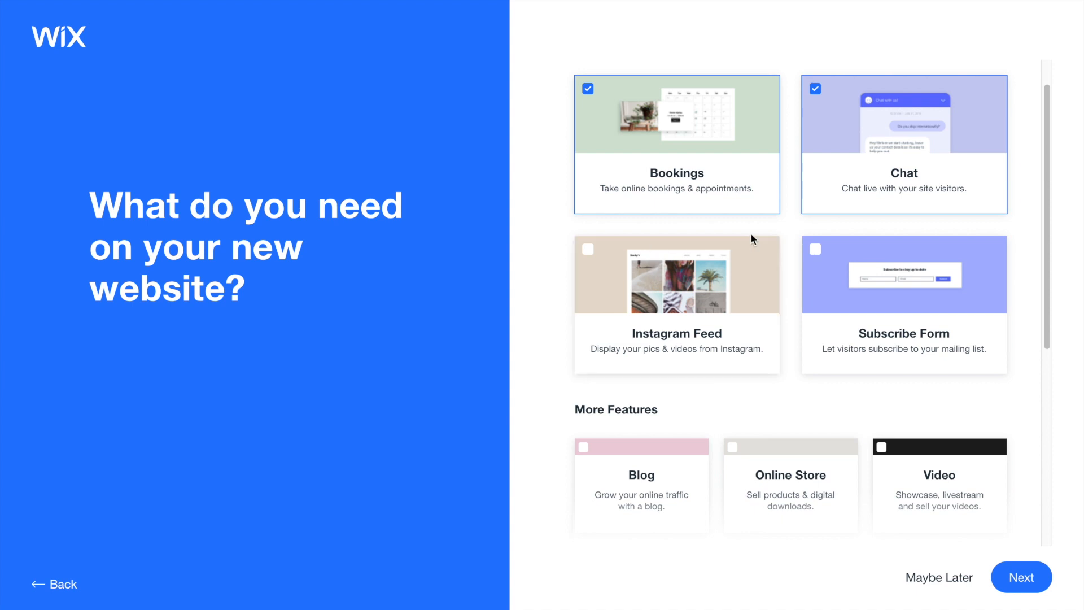
{"action": "left_click", "coordinate": [706, 282]}
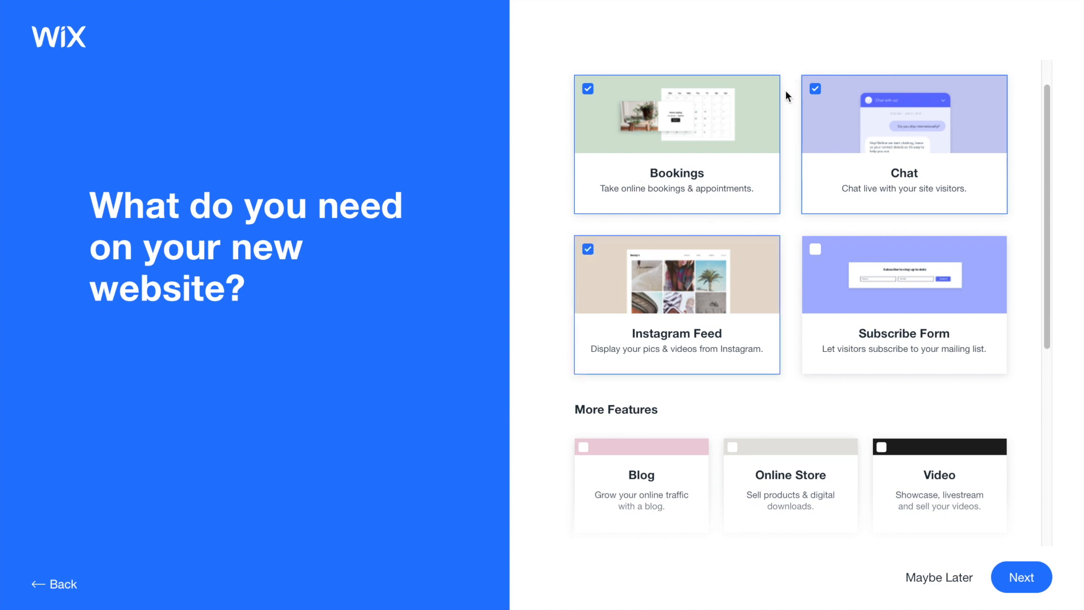
{"action": "scroll", "coordinate": [782, 331], "scroll_direction": "down", "scroll_amount": 1}
{"action": "scroll", "coordinate": [781, 332], "scroll_direction": "down", "scroll_amount": 1}
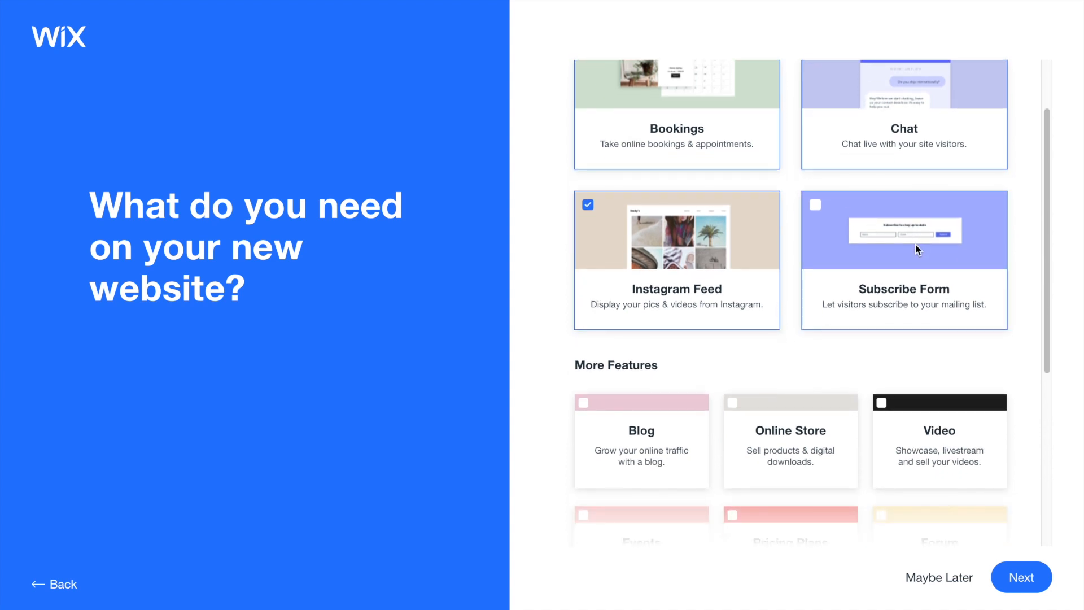
{"action": "left_click", "coordinate": [914, 253]}
Step: Add Blog, Video, Pricing Plans and Forum from the additional features for the new website
{"action": "scroll", "coordinate": [850, 343], "scroll_direction": "down", "scroll_amount": 2}
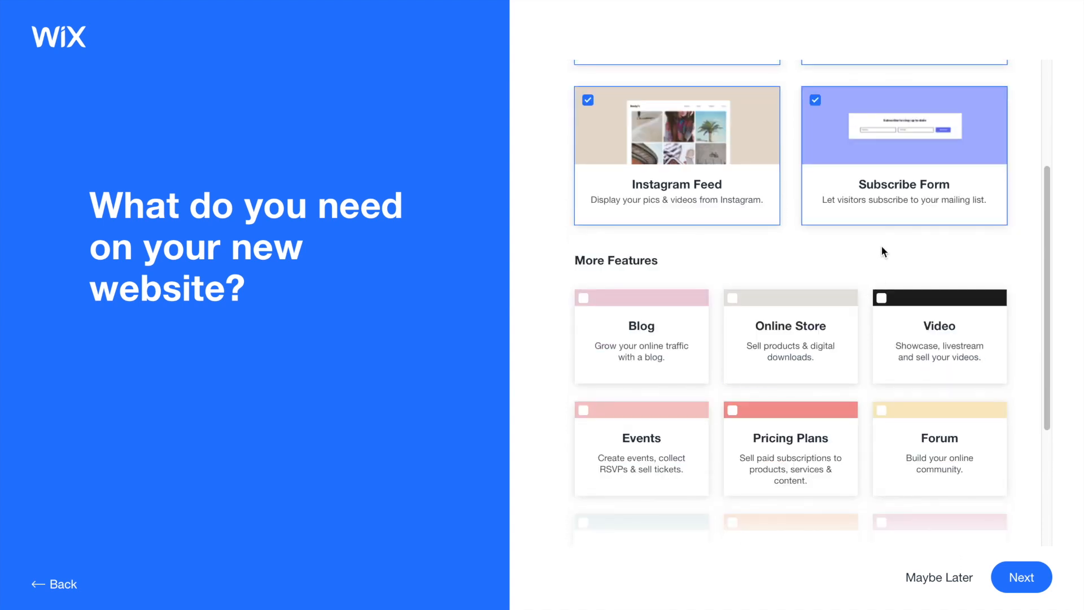
{"action": "scroll", "coordinate": [881, 249], "scroll_direction": "down", "scroll_amount": 2}
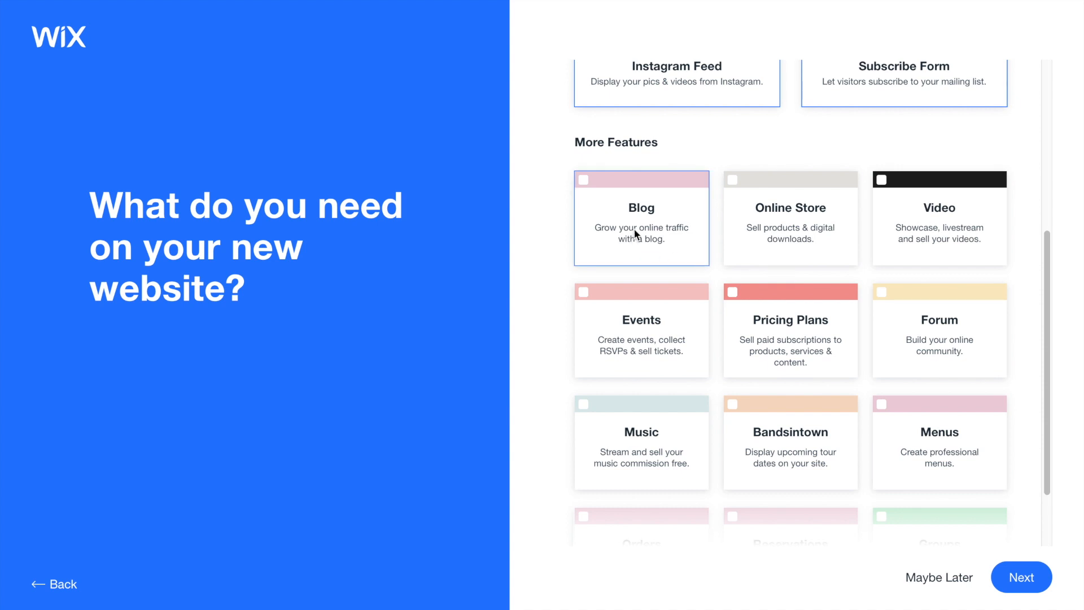
{"action": "left_click", "coordinate": [638, 217]}
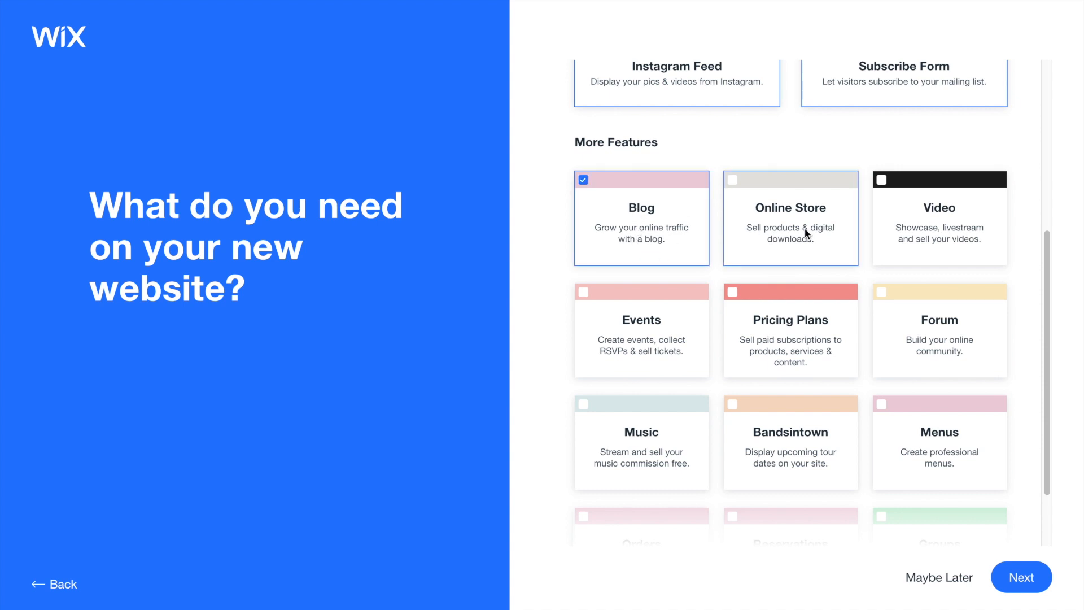
{"action": "left_click", "coordinate": [953, 225]}
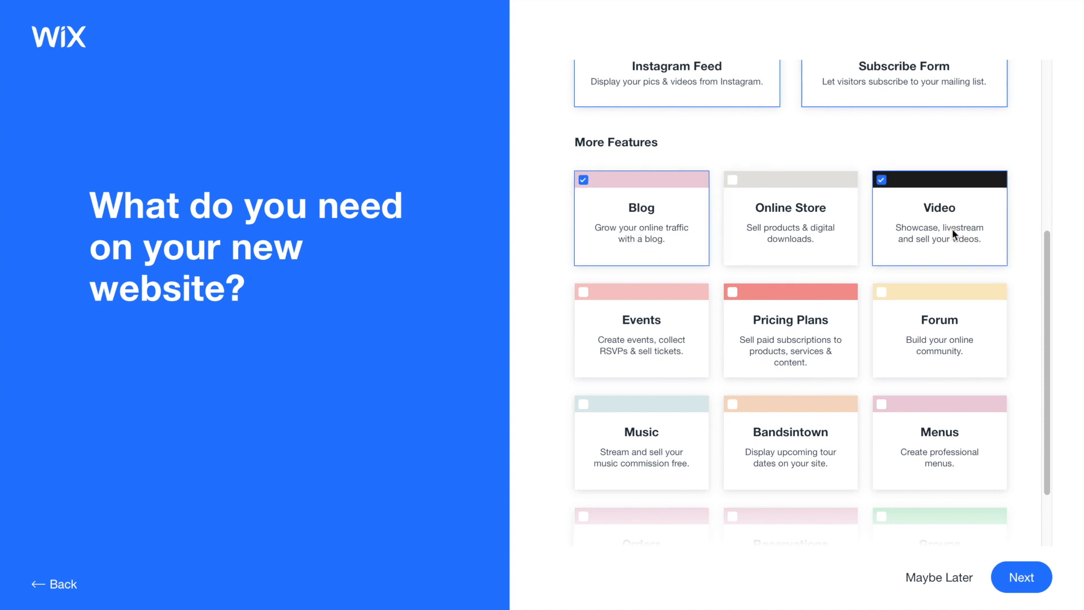
{"action": "scroll", "coordinate": [950, 239], "scroll_direction": "down", "scroll_amount": 1}
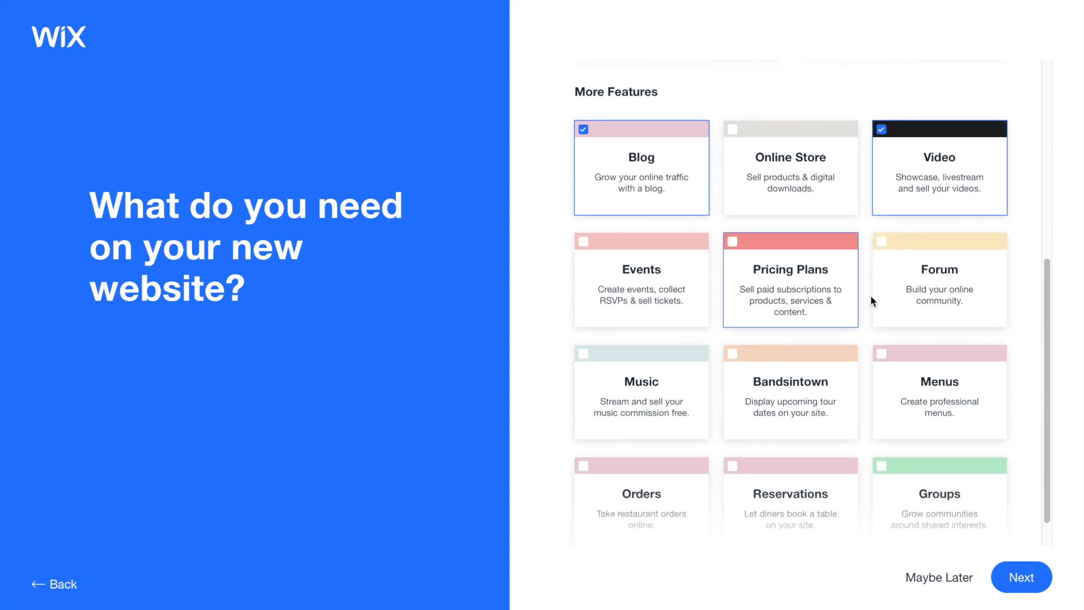
{"action": "scroll", "coordinate": [791, 298], "scroll_direction": "down", "scroll_amount": 1}
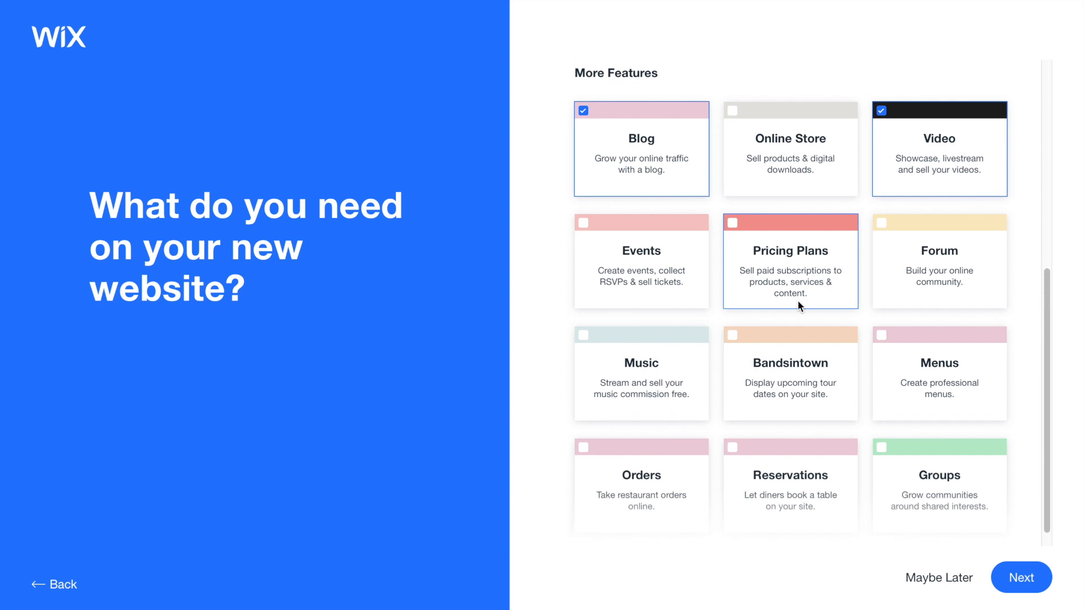
{"action": "left_click", "coordinate": [785, 259]}
{"action": "left_click", "coordinate": [924, 269]}
{"action": "scroll", "coordinate": [861, 374], "scroll_direction": "down", "scroll_amount": 1}
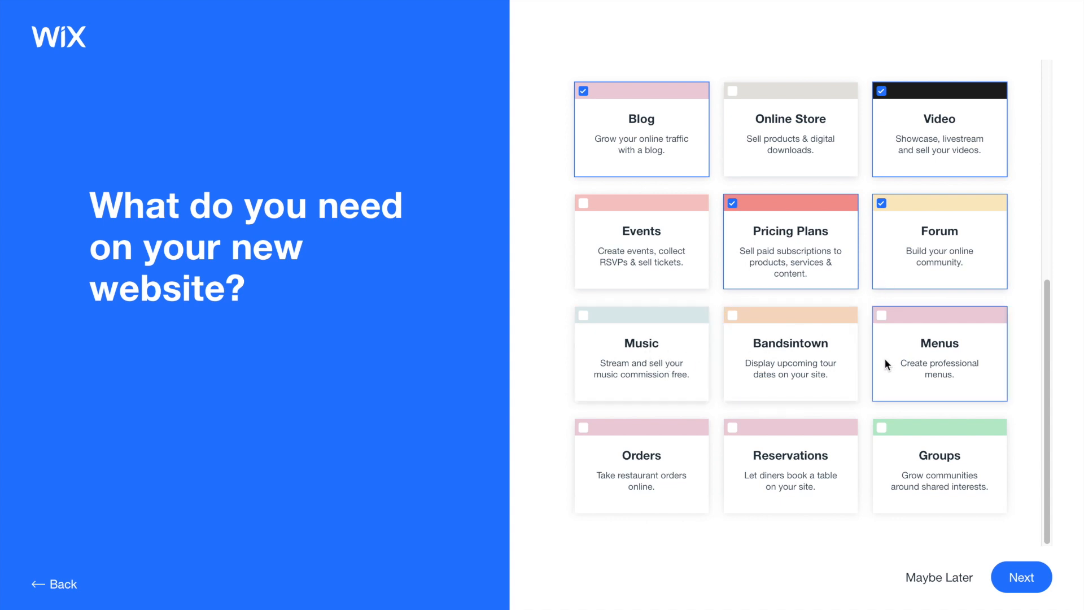
Step: Add Bandsintown, Reservations and Groups to the selected features and continue to the business name question
{"action": "left_click", "coordinate": [811, 365]}
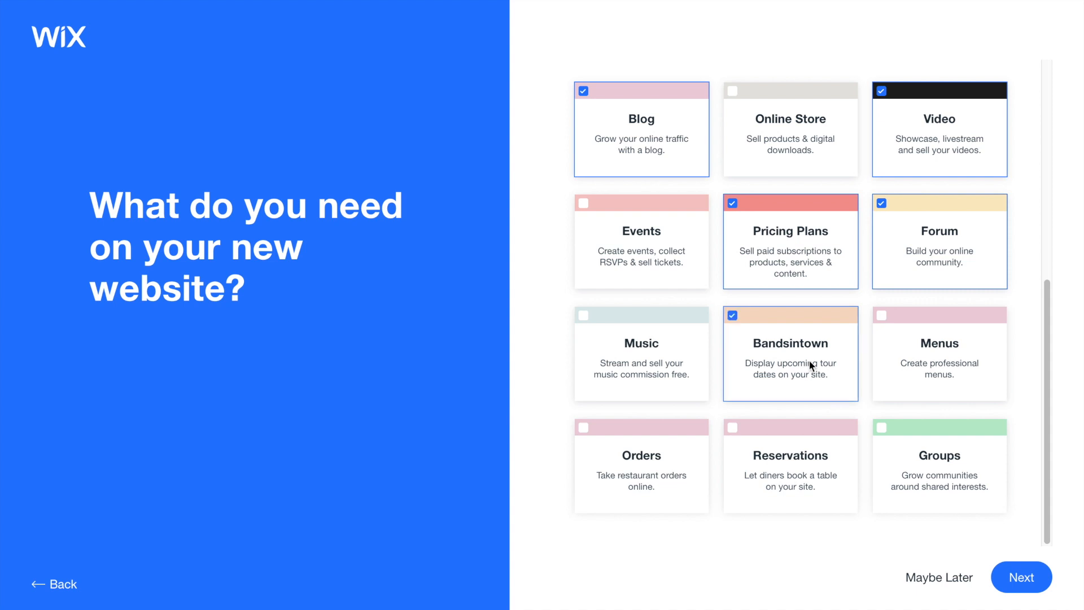
{"action": "left_click", "coordinate": [792, 452]}
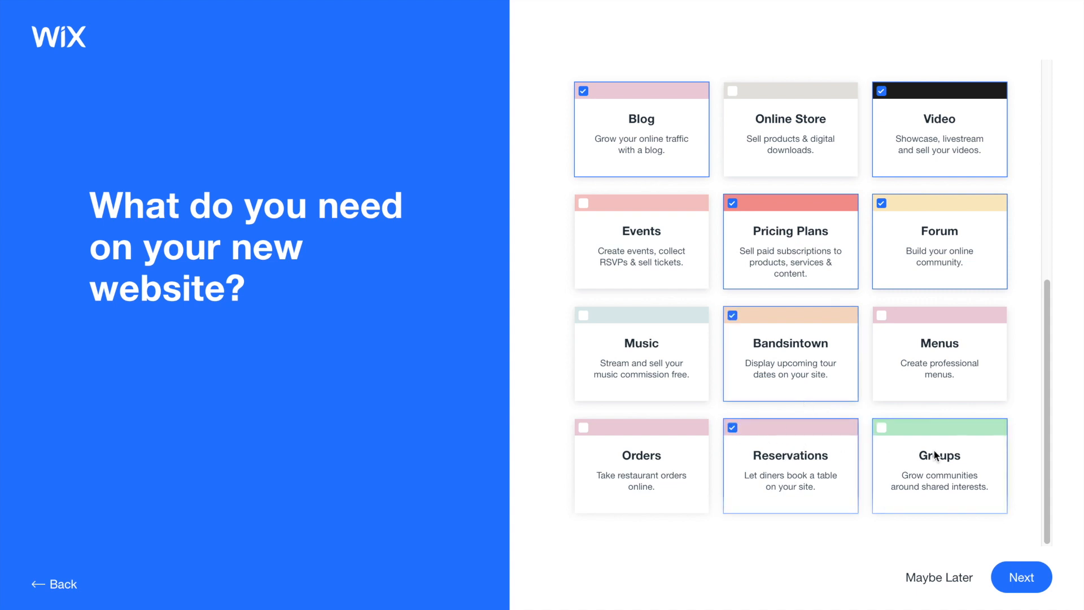
{"action": "left_click", "coordinate": [959, 448]}
{"action": "scroll", "coordinate": [691, 174], "scroll_direction": "up", "scroll_amount": 7}
{"action": "scroll", "coordinate": [788, 237], "scroll_direction": "down", "scroll_amount": 7}
{"action": "left_click", "coordinate": [1022, 582]}
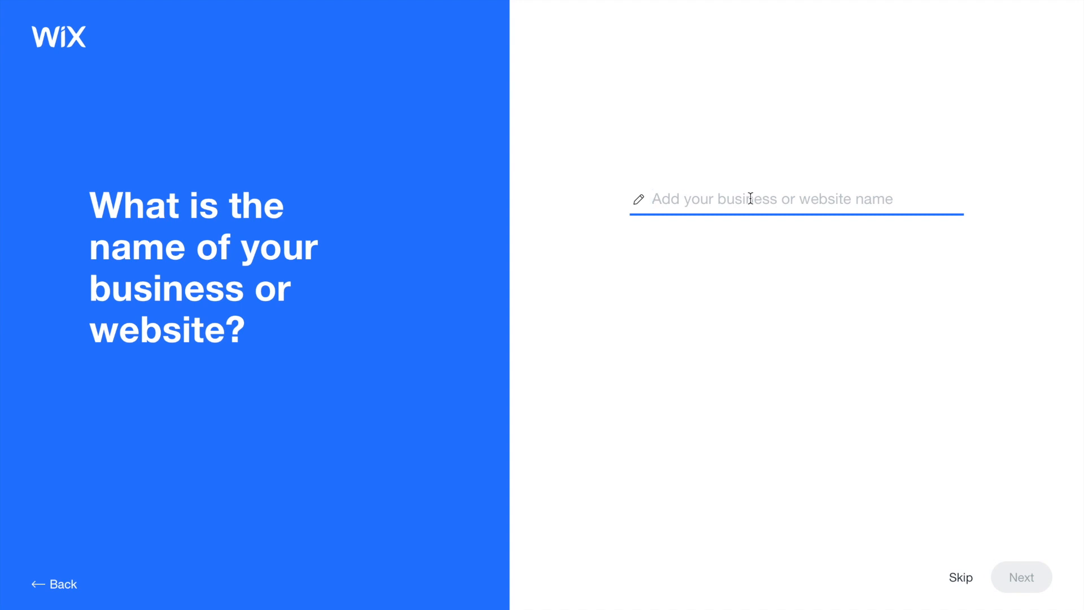
{"action": "type", "text": "Equinox Builders"}
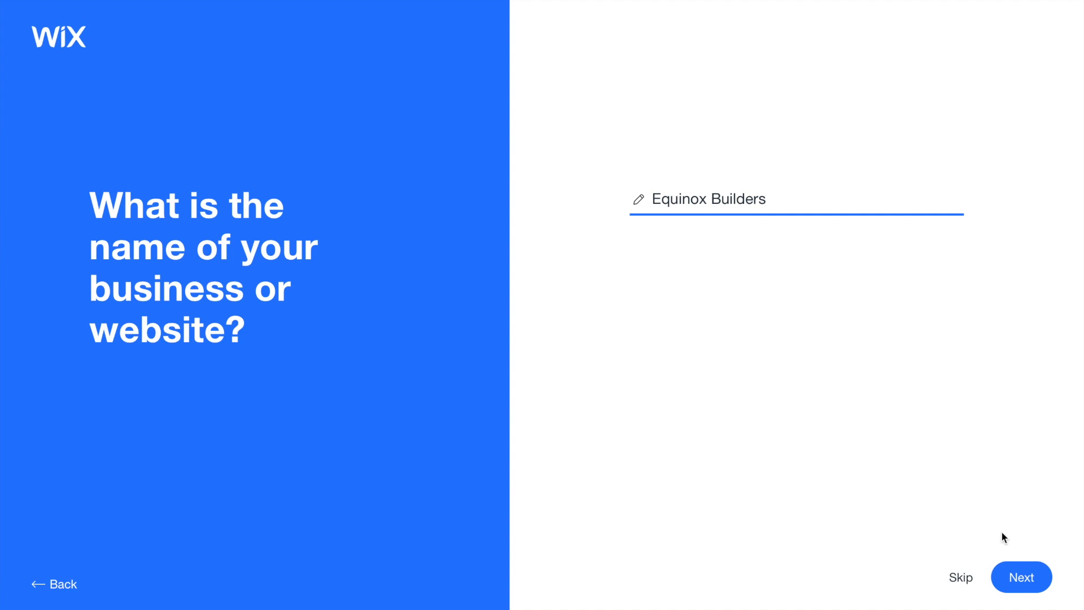
{"action": "left_click", "coordinate": [1026, 584]}
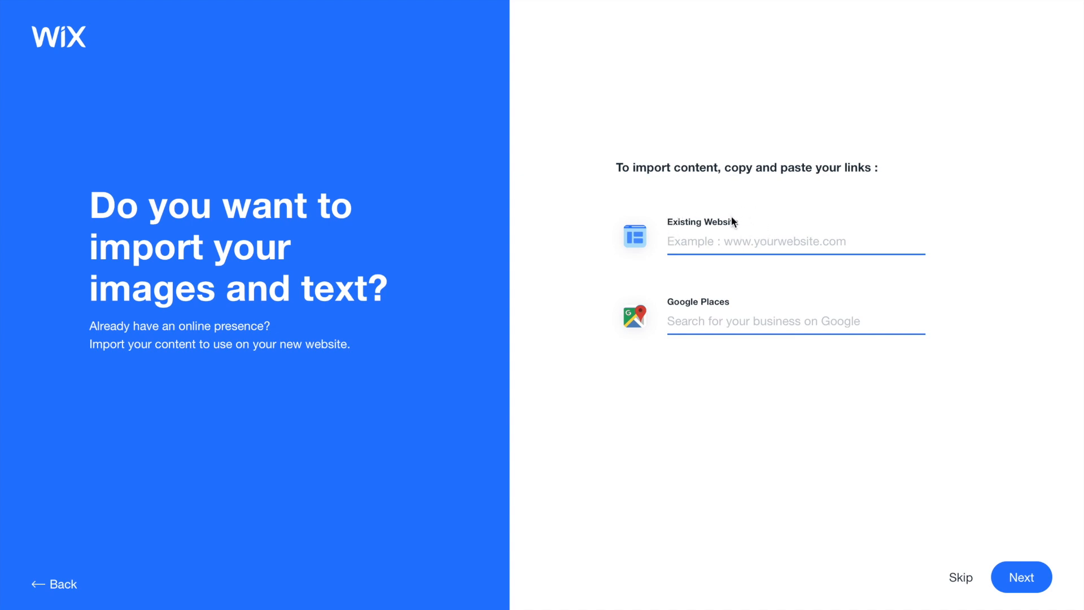
{"action": "left_click", "coordinate": [716, 240]}
{"action": "type", "text": "www.equinoxbuild.com"}
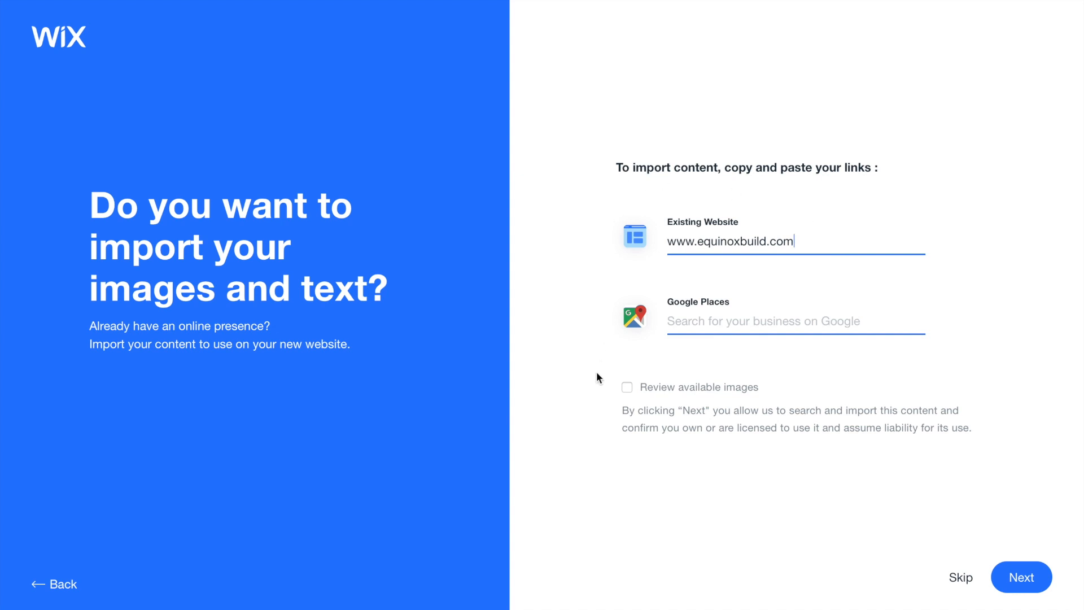
{"action": "left_click", "coordinate": [1001, 571]}
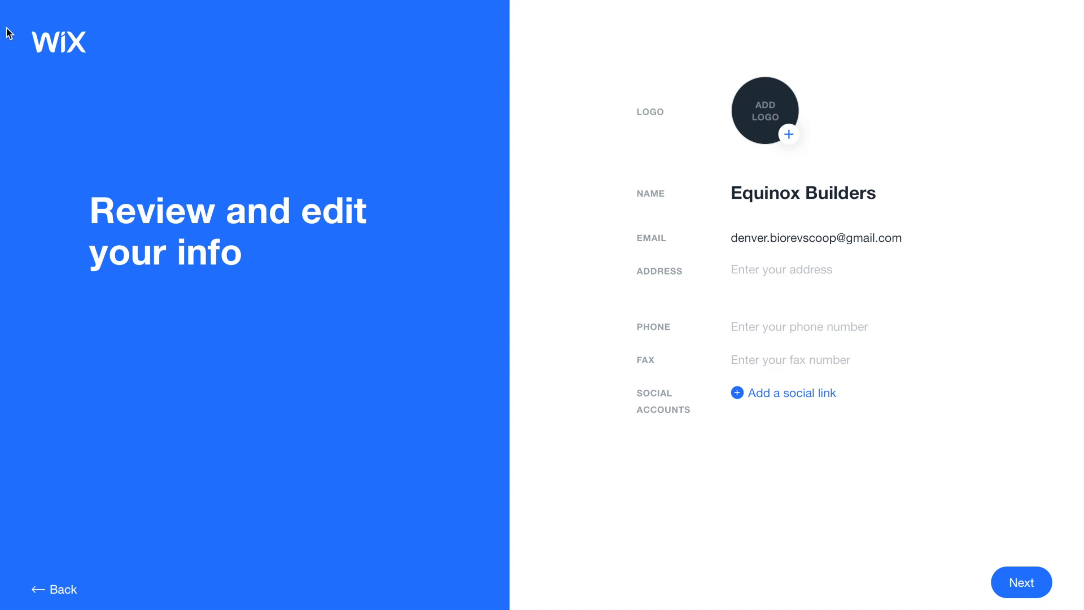
Step: Add the Equinox logo to the business info, enter the business address and phone number, and continue
{"action": "mouse_move", "coordinate": [2, 539]}
{"action": "left_click", "coordinate": [789, 135]}
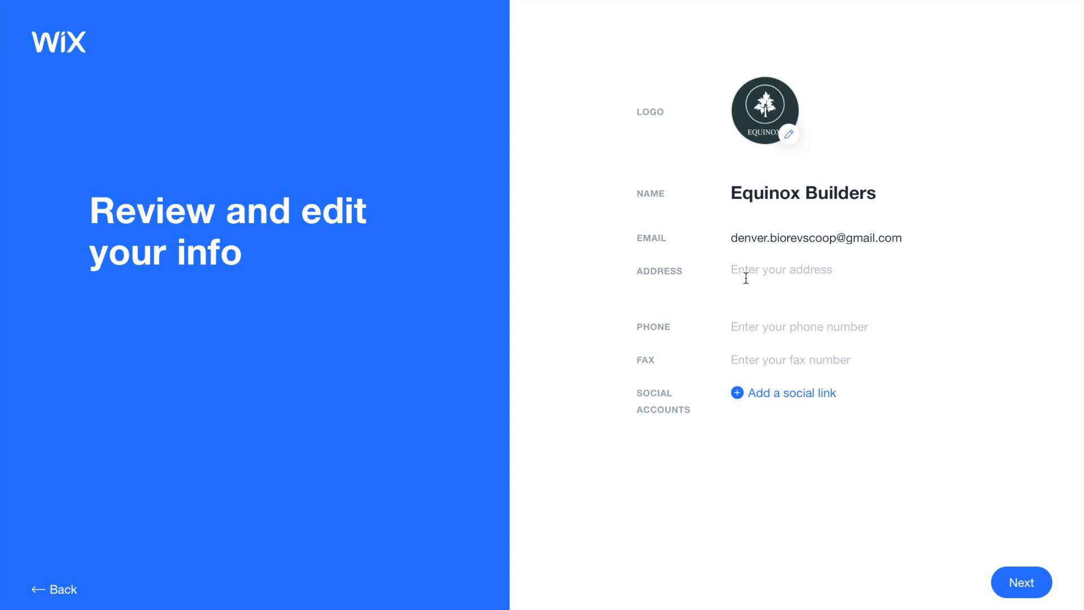
{"action": "left_click", "coordinate": [784, 274]}
{"action": "type", "text": "Irwing, Texas"}
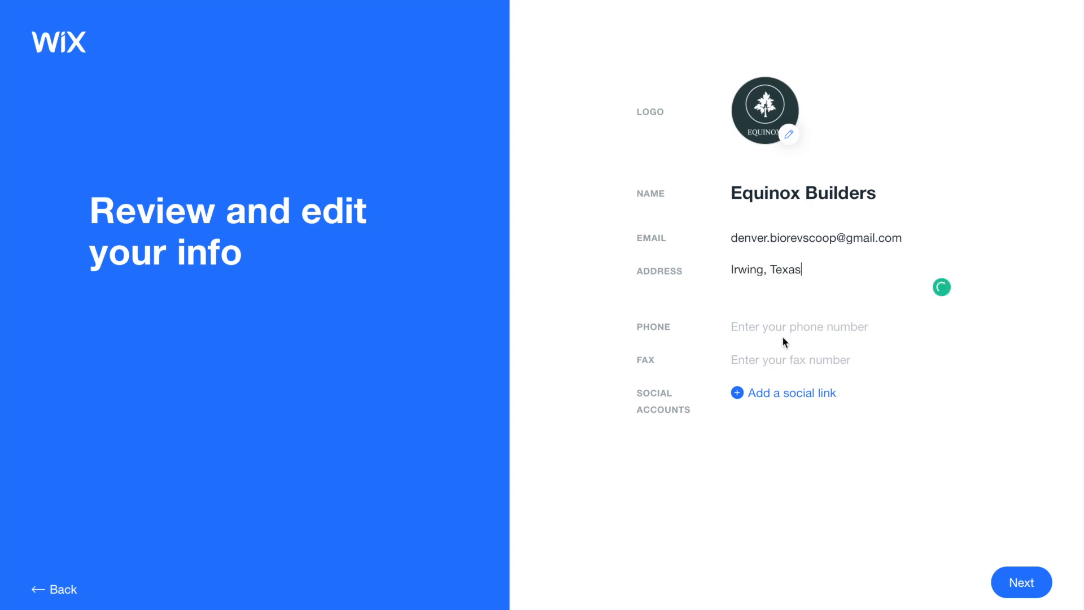
{"action": "left_click", "coordinate": [781, 324]}
{"action": "type", "text": "("}
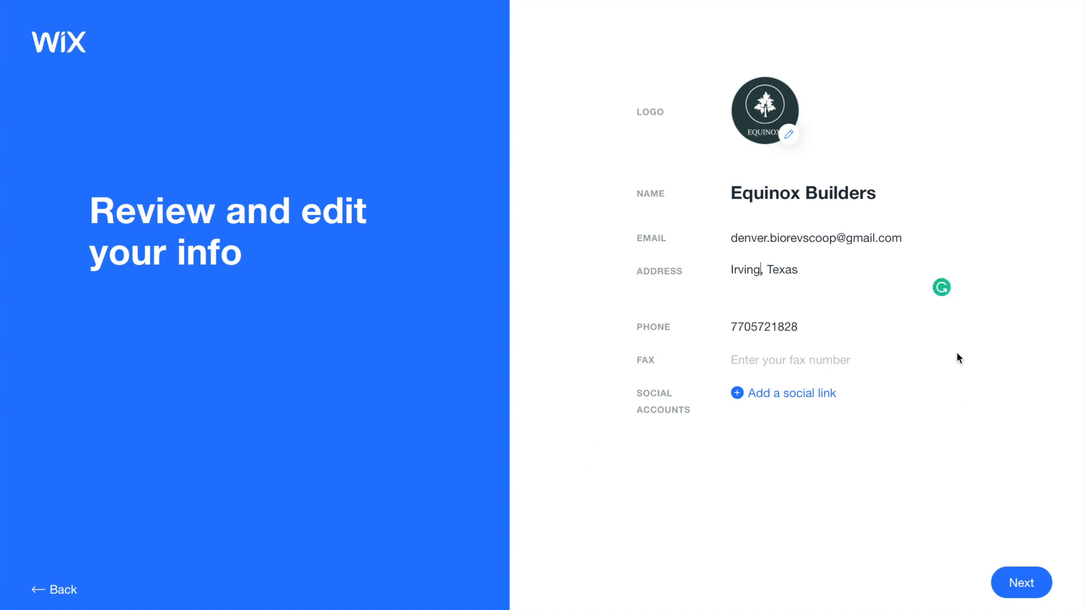
{"action": "left_click", "coordinate": [1025, 586]}
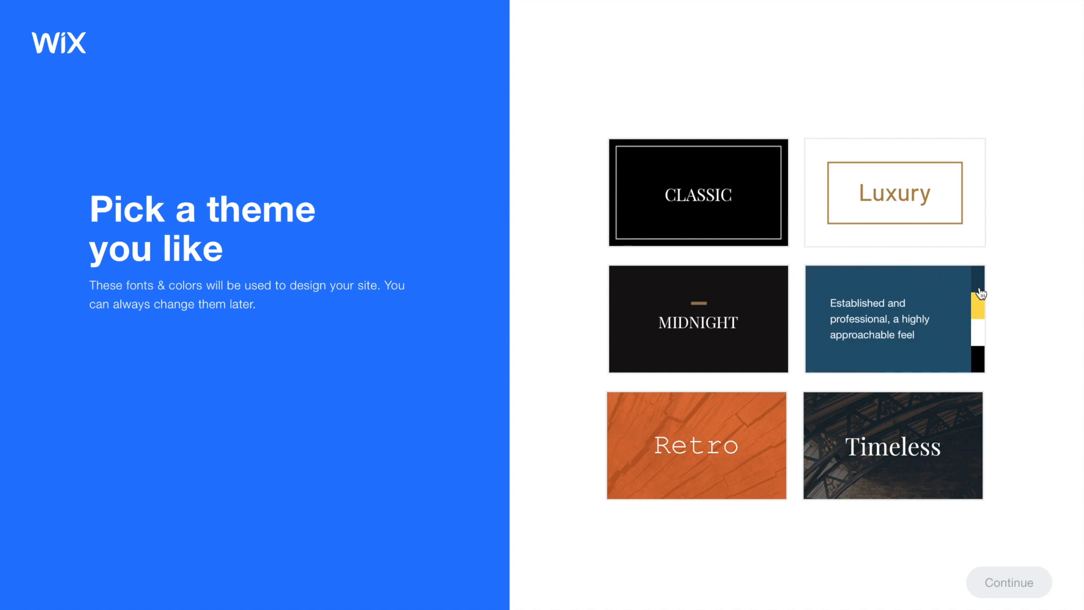
Step: Pick the Hi Rise theme and decline creating a color palette from the logo
{"action": "left_click", "coordinate": [891, 324]}
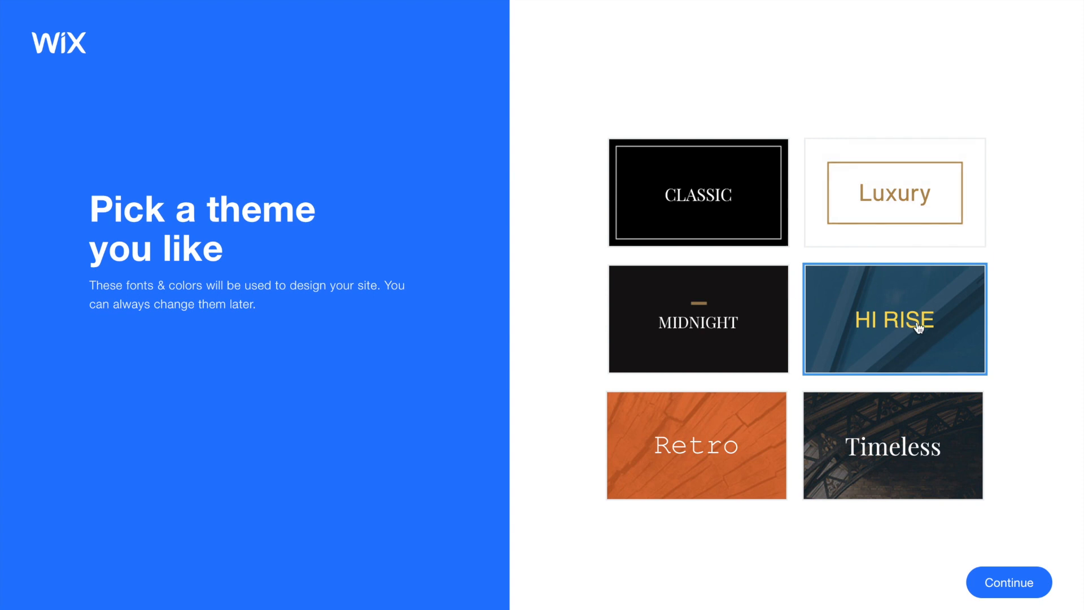
{"action": "left_click", "coordinate": [970, 589]}
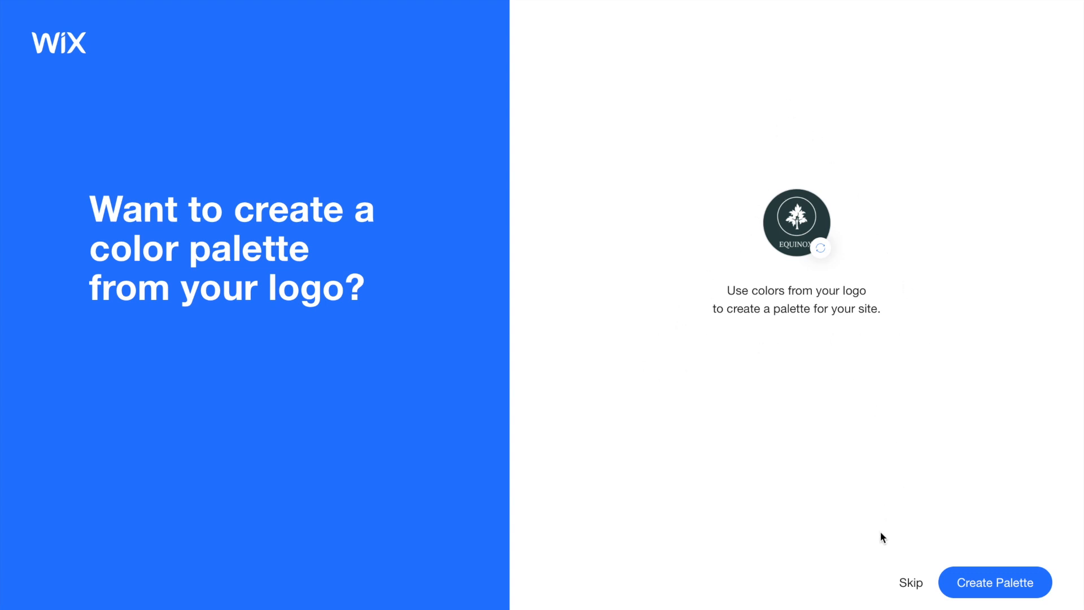
{"action": "left_click", "coordinate": [916, 582]}
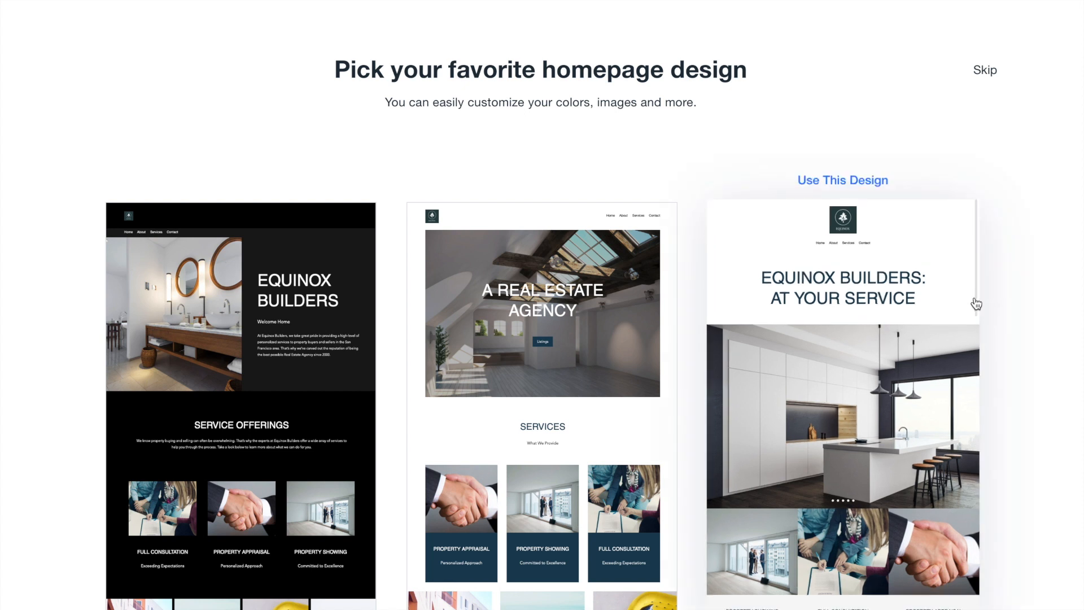
Step: Preview the homepage design headed "Equinox Builders: At Your Service" and use it for the site
{"action": "mouse_move", "coordinate": [910, 322]}
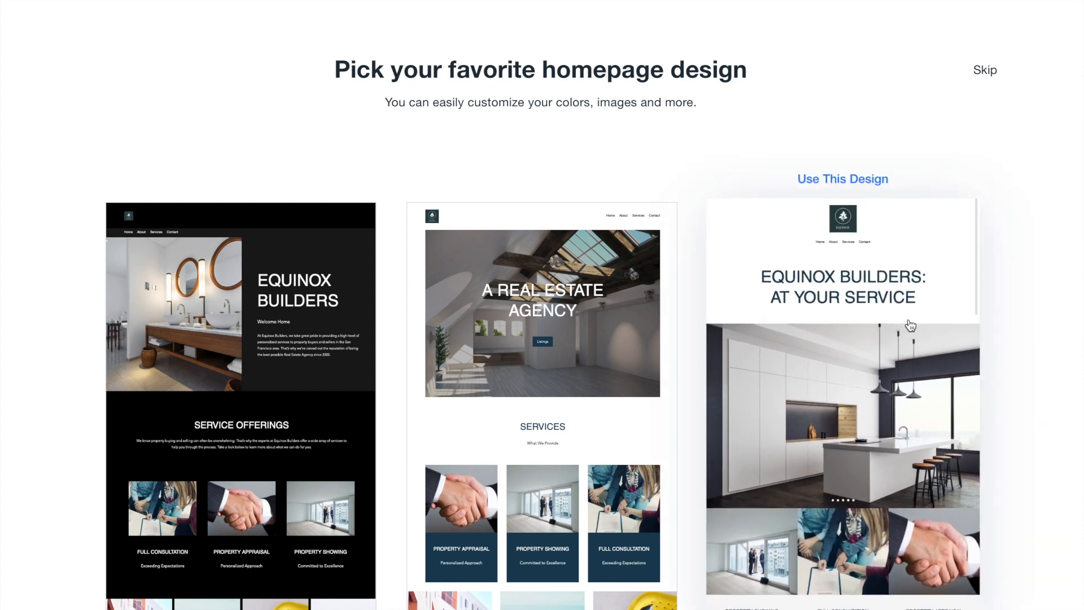
{"action": "scroll", "coordinate": [898, 305], "scroll_direction": "down", "scroll_amount": 16}
{"action": "scroll", "coordinate": [888, 293], "scroll_direction": "up", "scroll_amount": 3}
{"action": "scroll", "coordinate": [889, 293], "scroll_direction": "up", "scroll_amount": 5}
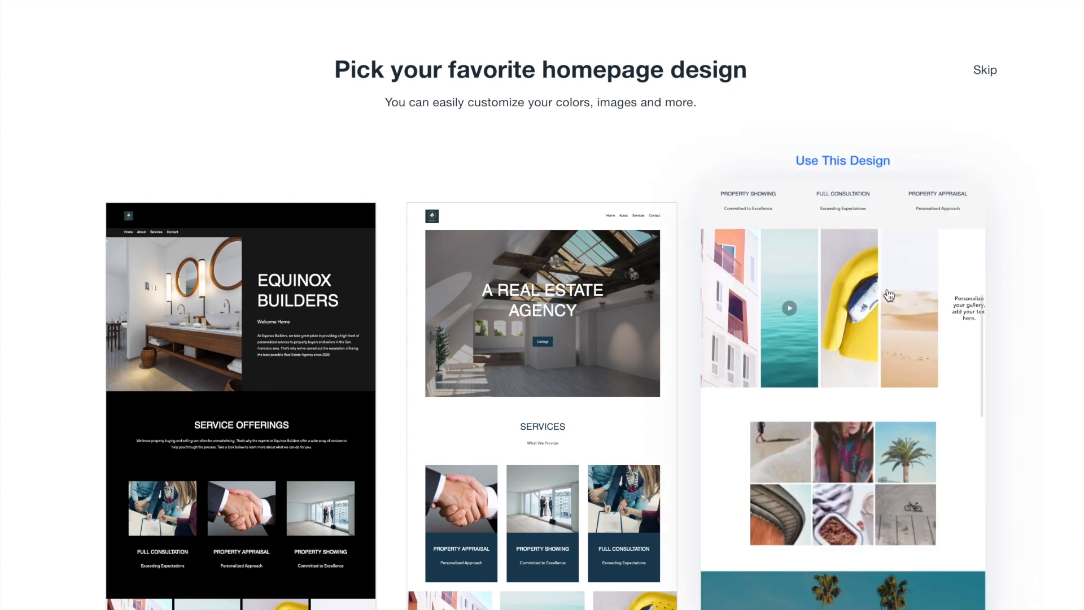
{"action": "scroll", "coordinate": [902, 276], "scroll_direction": "up", "scroll_amount": 8}
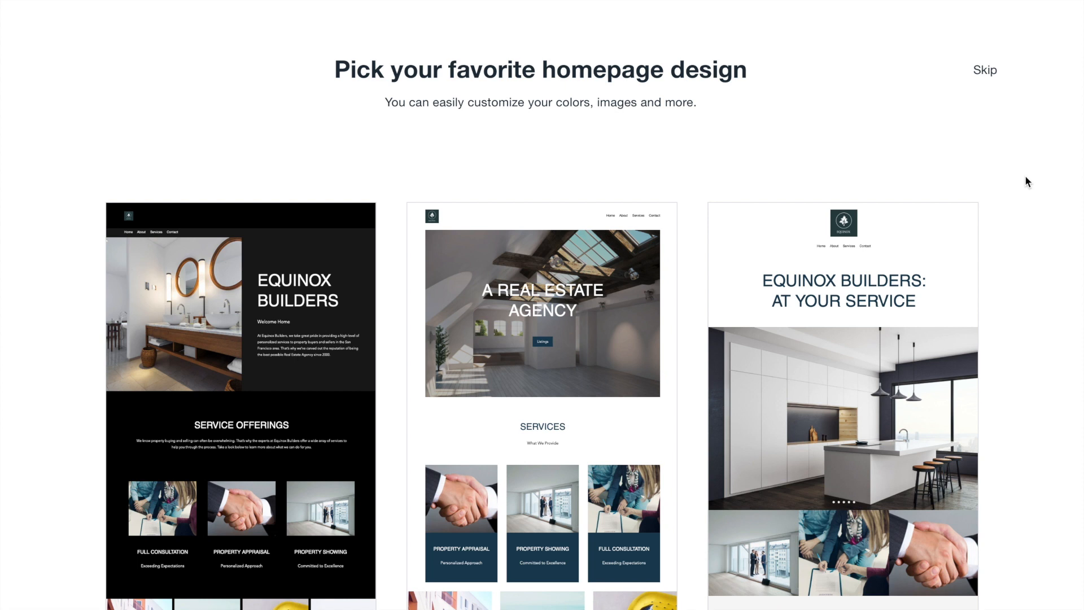
{"action": "scroll", "coordinate": [807, 258], "scroll_direction": "down", "scroll_amount": 2}
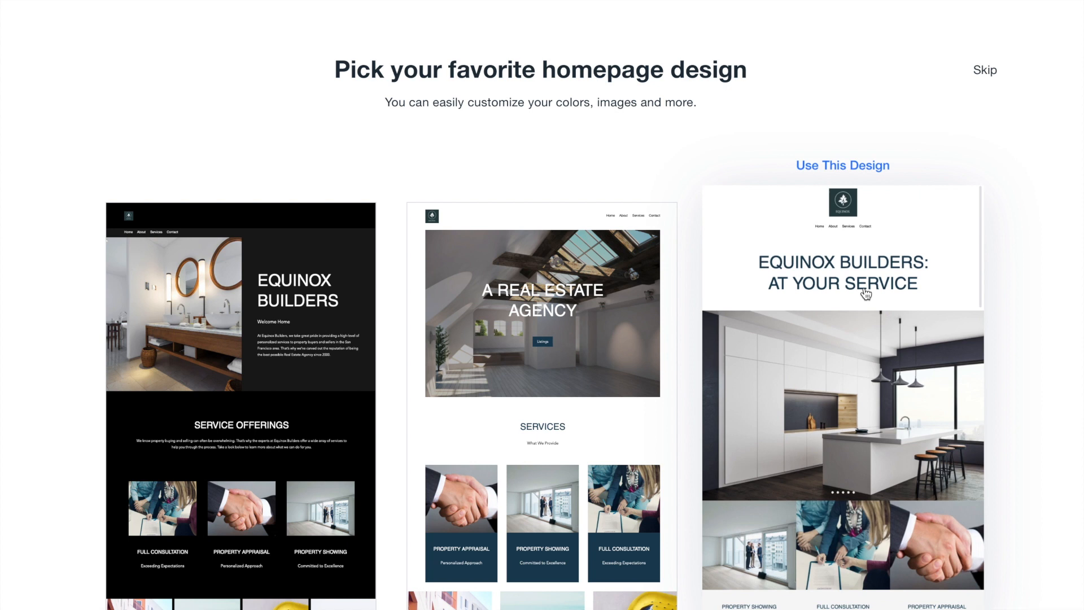
{"action": "left_click", "coordinate": [843, 161]}
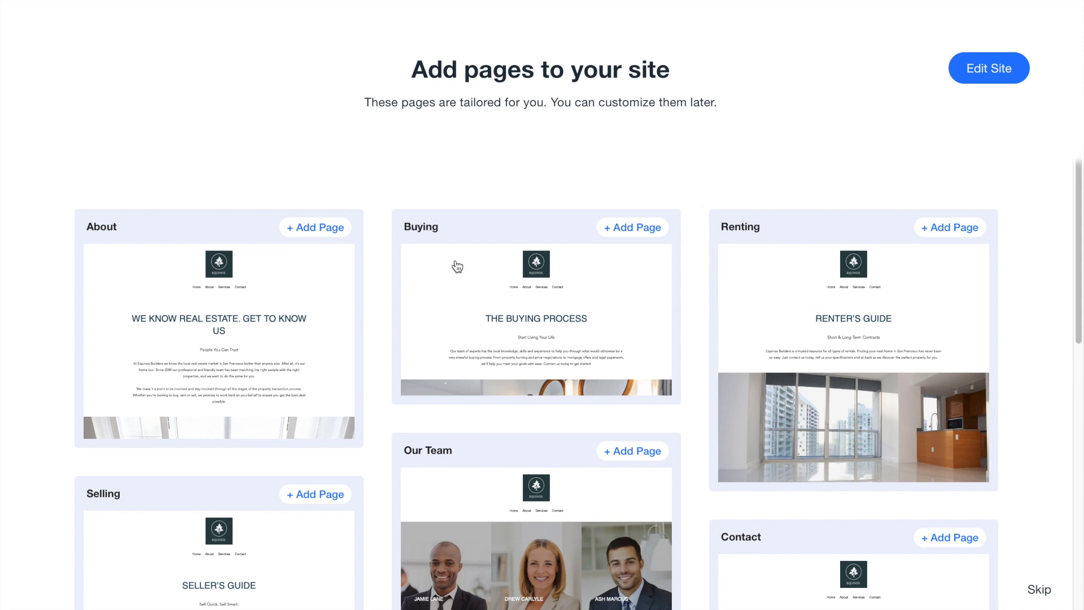
Step: Add the suggested About, Renting and Buying pages to the site
{"action": "scroll", "coordinate": [408, 161], "scroll_direction": "down", "scroll_amount": 1}
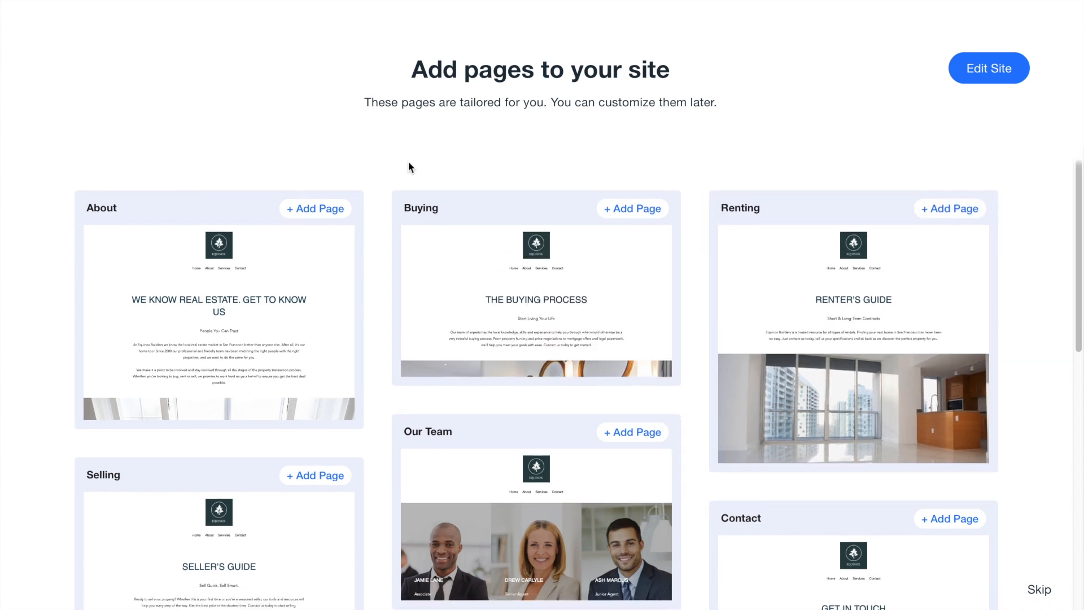
{"action": "left_click", "coordinate": [325, 199]}
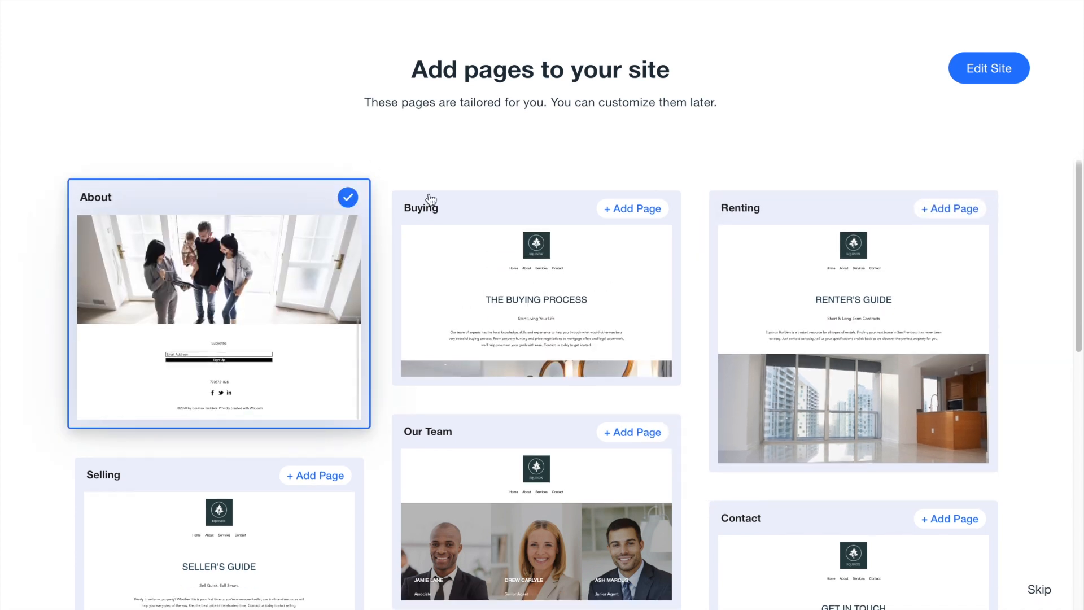
{"action": "left_click", "coordinate": [944, 202]}
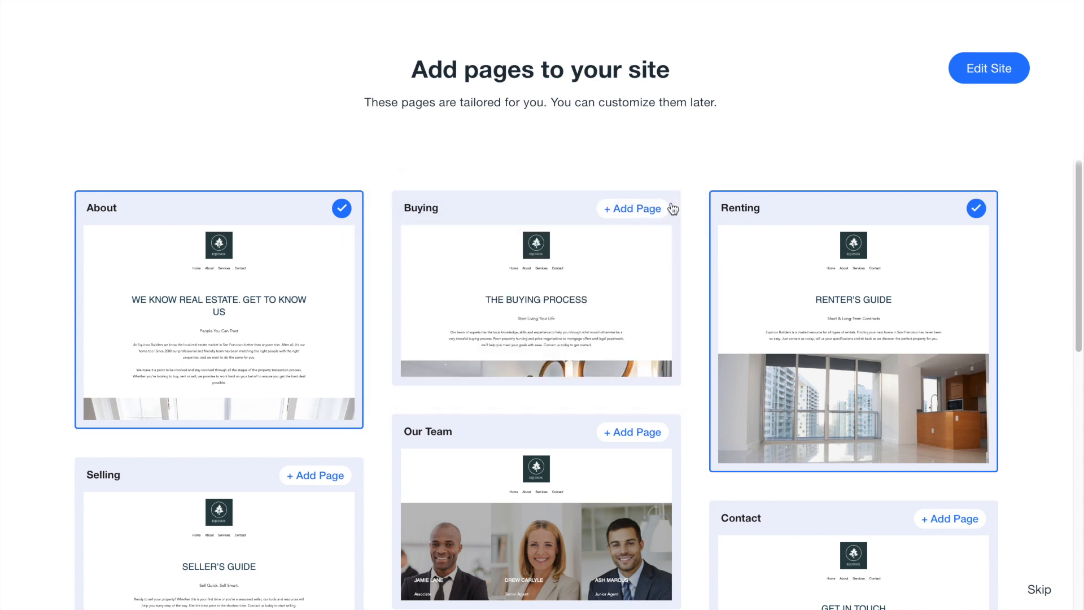
{"action": "left_click", "coordinate": [638, 201]}
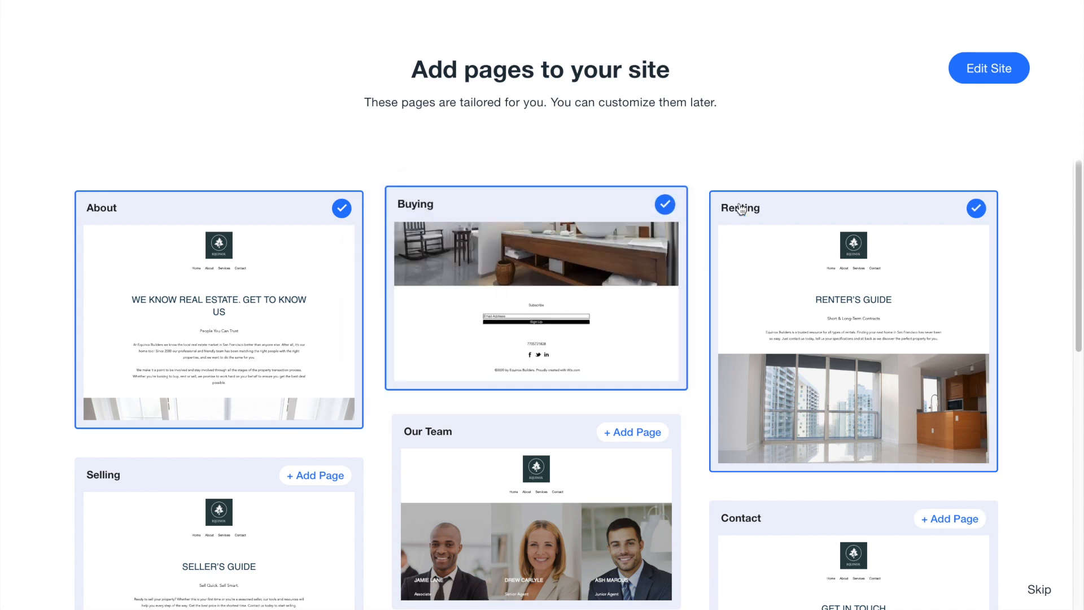
Step: Add the suggested Our Team, Contact and FAQ pages to the site
{"action": "scroll", "coordinate": [738, 210], "scroll_direction": "down", "scroll_amount": 1}
{"action": "scroll", "coordinate": [496, 416], "scroll_direction": "down", "scroll_amount": 1}
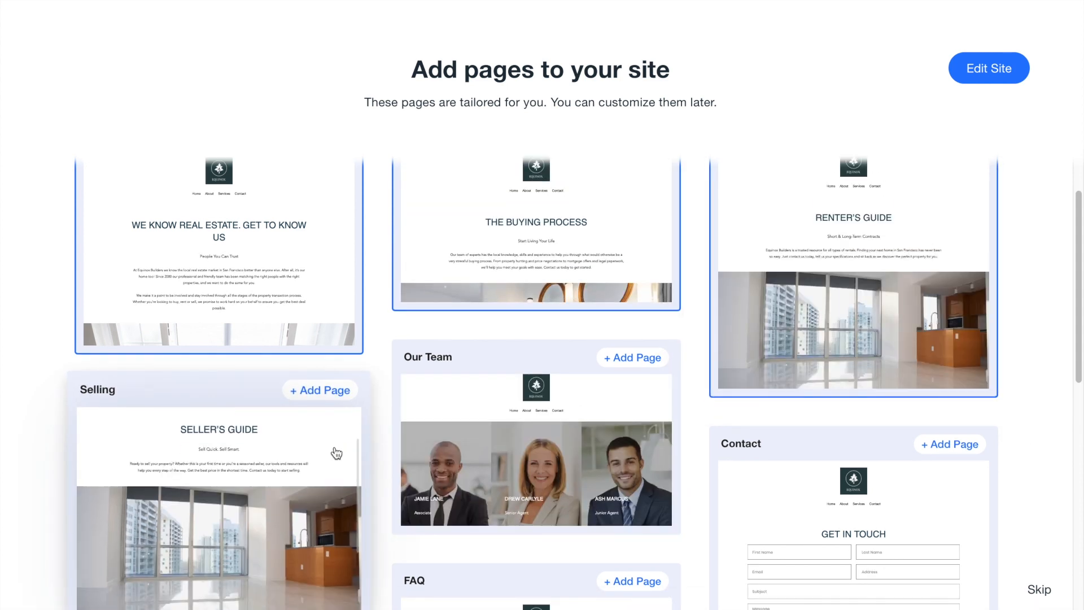
{"action": "scroll", "coordinate": [542, 457], "scroll_direction": "down", "scroll_amount": 1}
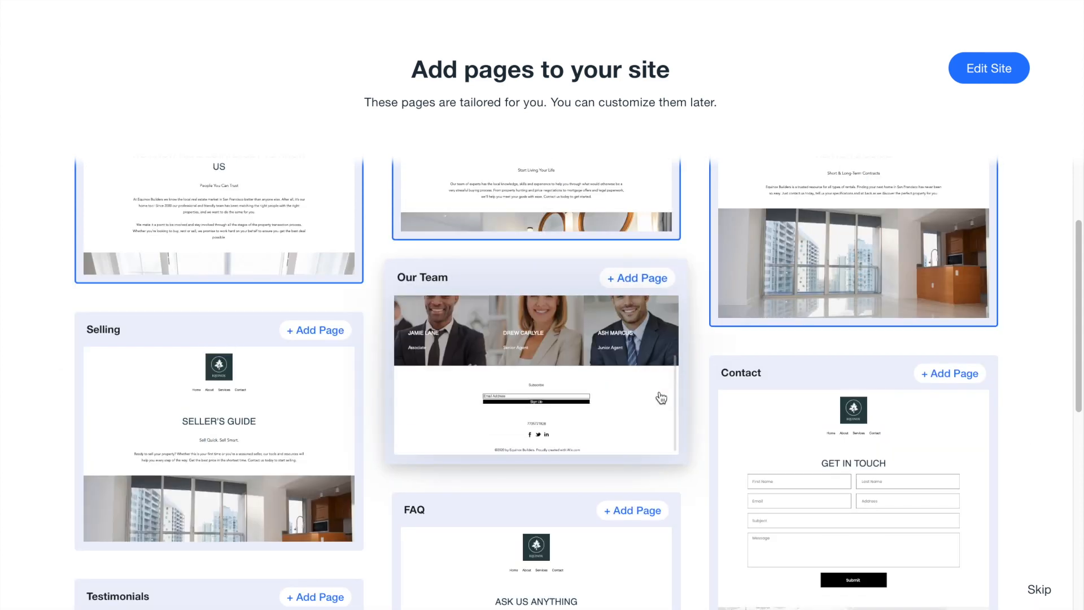
{"action": "left_click", "coordinate": [638, 278]}
{"action": "scroll", "coordinate": [1014, 409], "scroll_direction": "down", "scroll_amount": 3}
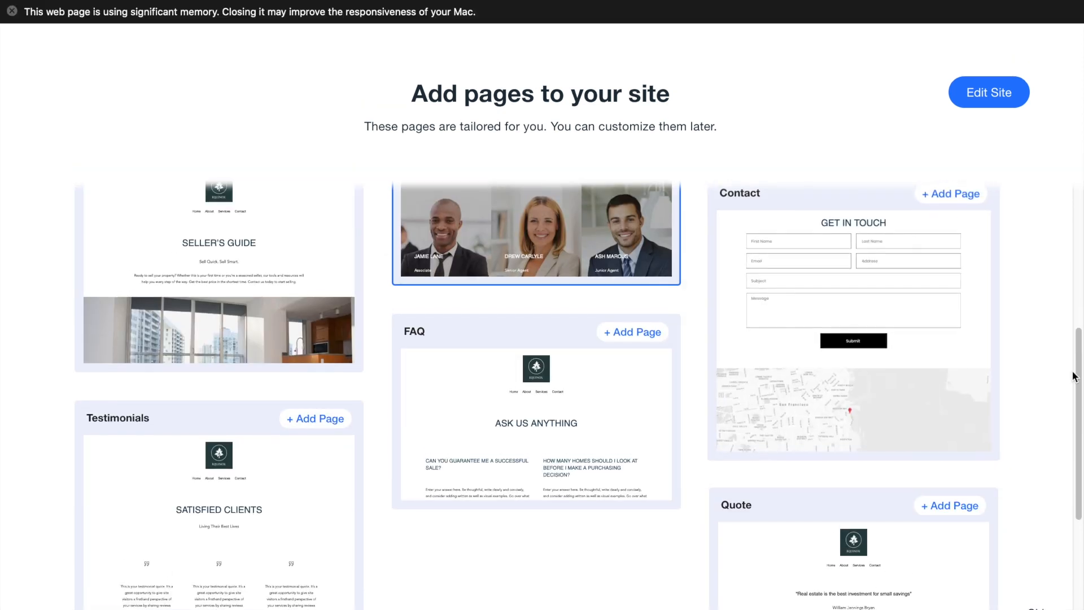
{"action": "left_click", "coordinate": [904, 339]}
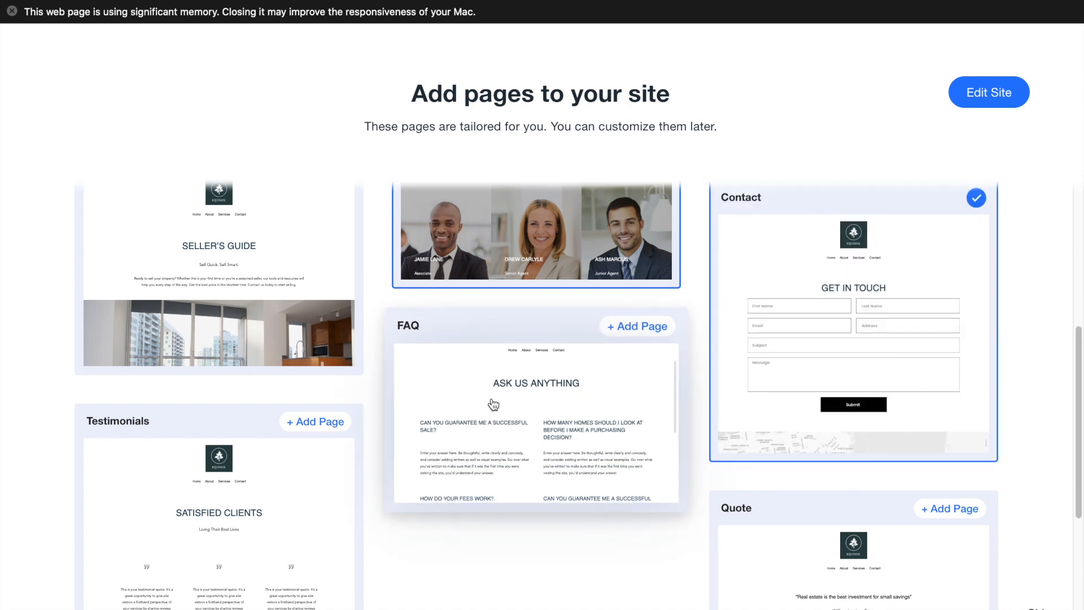
{"action": "left_click", "coordinate": [632, 327]}
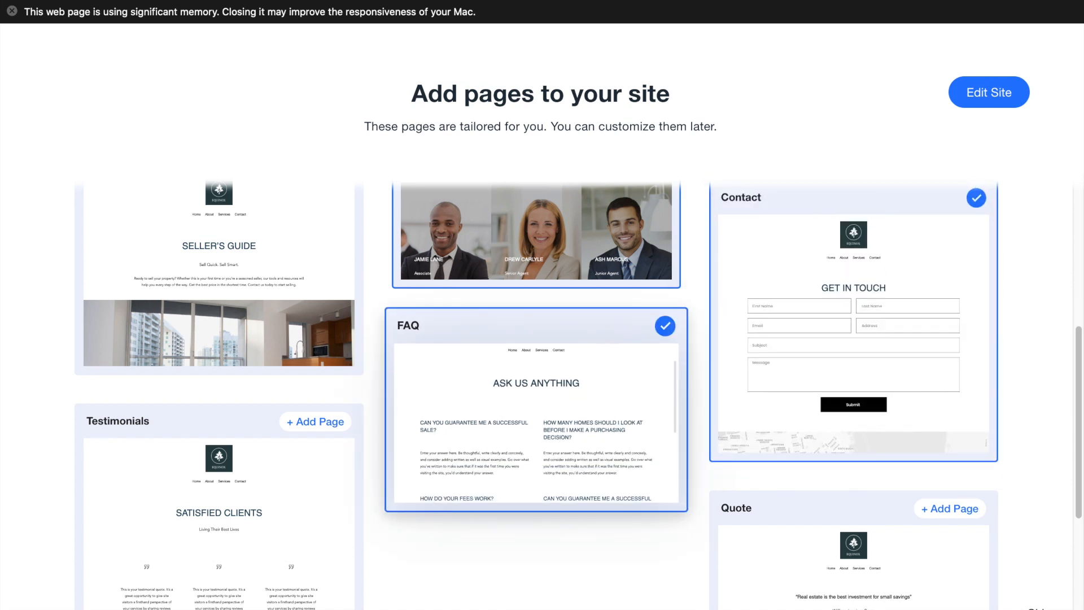
Step: Add the suggested Testimonials page, review the selected pages and open the site for editing
{"action": "scroll", "coordinate": [275, 421], "scroll_direction": "down", "scroll_amount": 3}
{"action": "left_click", "coordinate": [277, 371]}
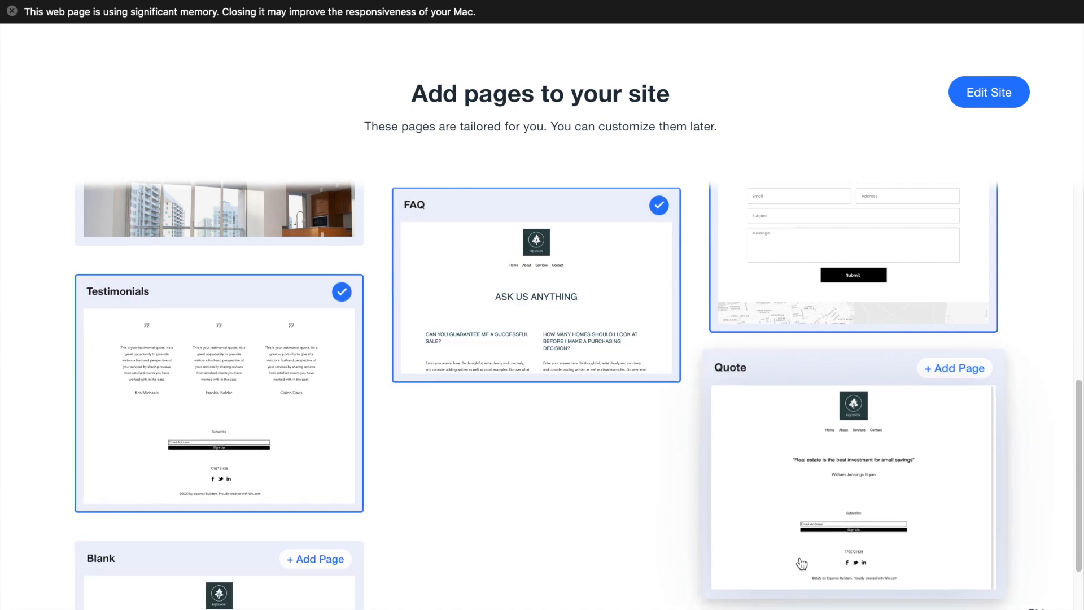
{"action": "scroll", "coordinate": [615, 485], "scroll_direction": "up", "scroll_amount": 5}
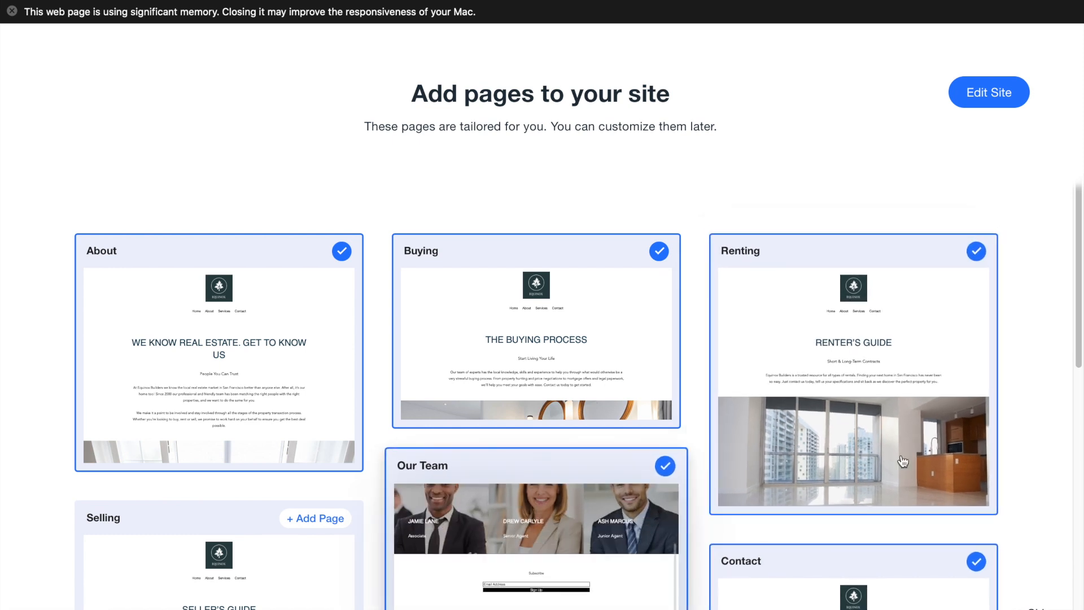
{"action": "scroll", "coordinate": [1062, 418], "scroll_direction": "down", "scroll_amount": 4}
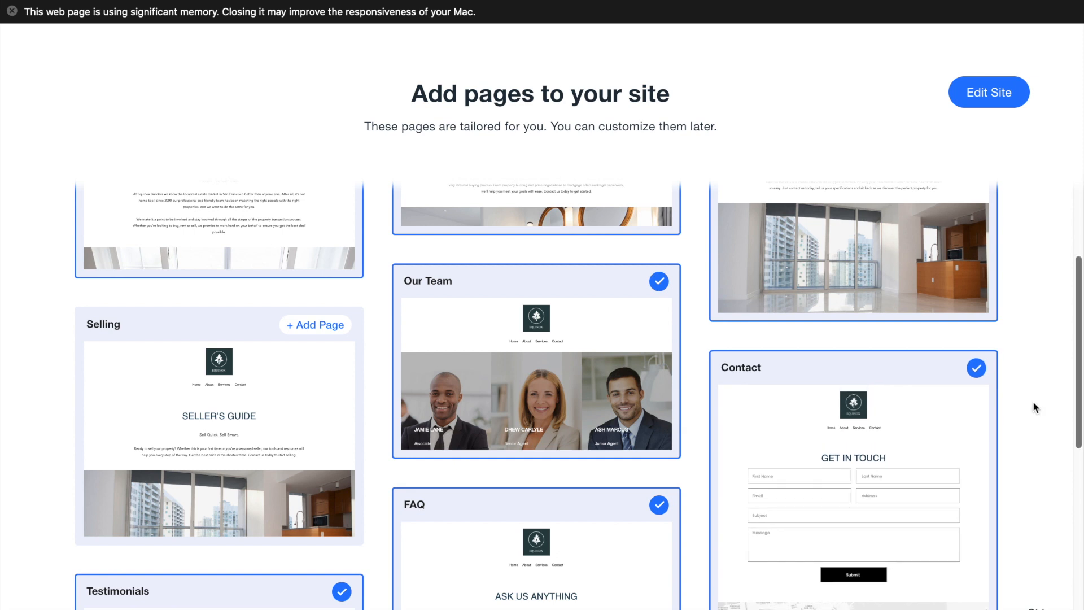
{"action": "scroll", "coordinate": [663, 474], "scroll_direction": "up", "scroll_amount": 3}
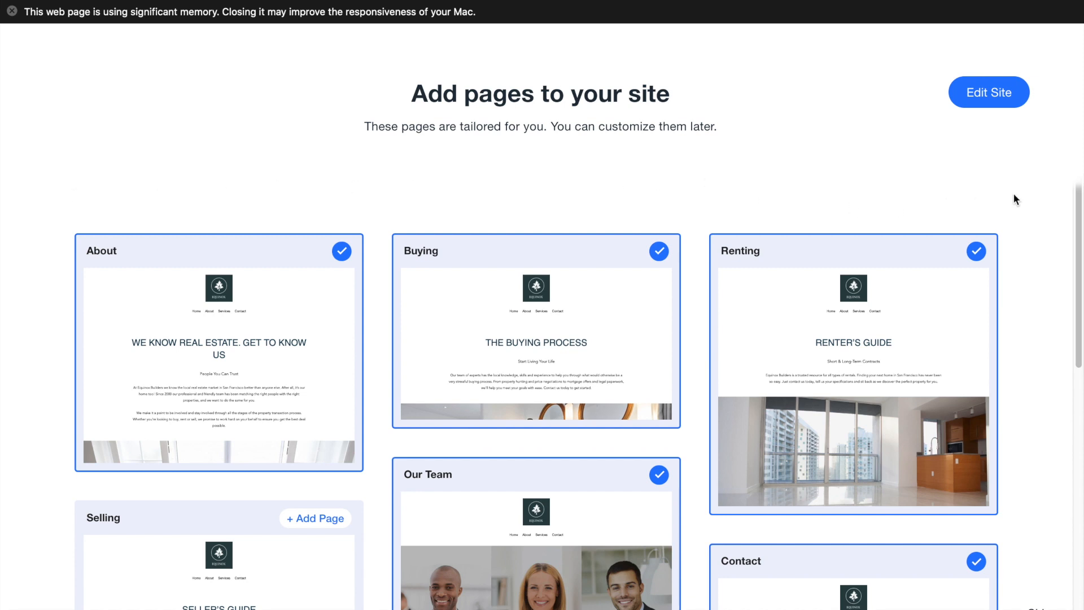
{"action": "scroll", "coordinate": [963, 341], "scroll_direction": "down", "scroll_amount": 7}
{"action": "scroll", "coordinate": [963, 341], "scroll_direction": "up", "scroll_amount": 7}
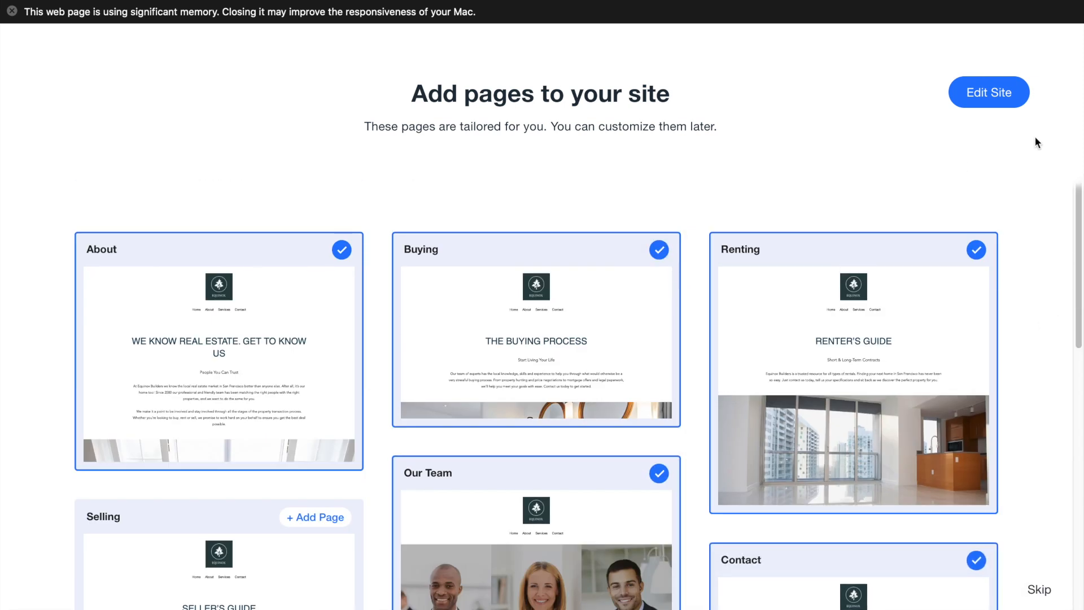
{"action": "left_click", "coordinate": [976, 92]}
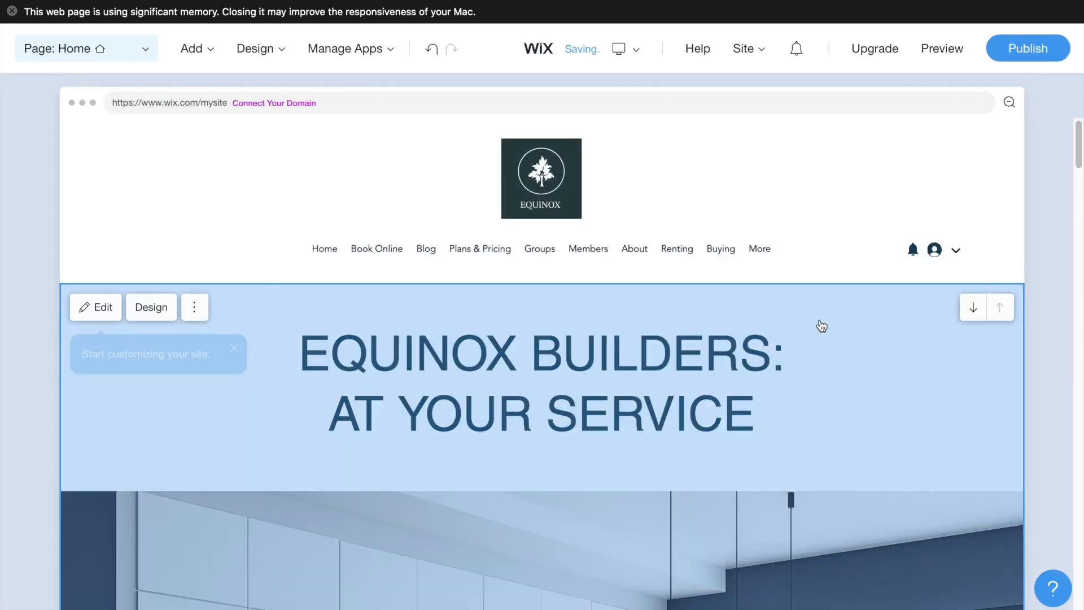
Step: Examine the homepage sections from the header and services through the galleries and blog posts to the subscribe form
{"action": "scroll", "coordinate": [787, 339], "scroll_direction": "down", "scroll_amount": 4}
{"action": "scroll", "coordinate": [960, 329], "scroll_direction": "up", "scroll_amount": 1}
{"action": "scroll", "coordinate": [1020, 296], "scroll_direction": "up", "scroll_amount": 3}
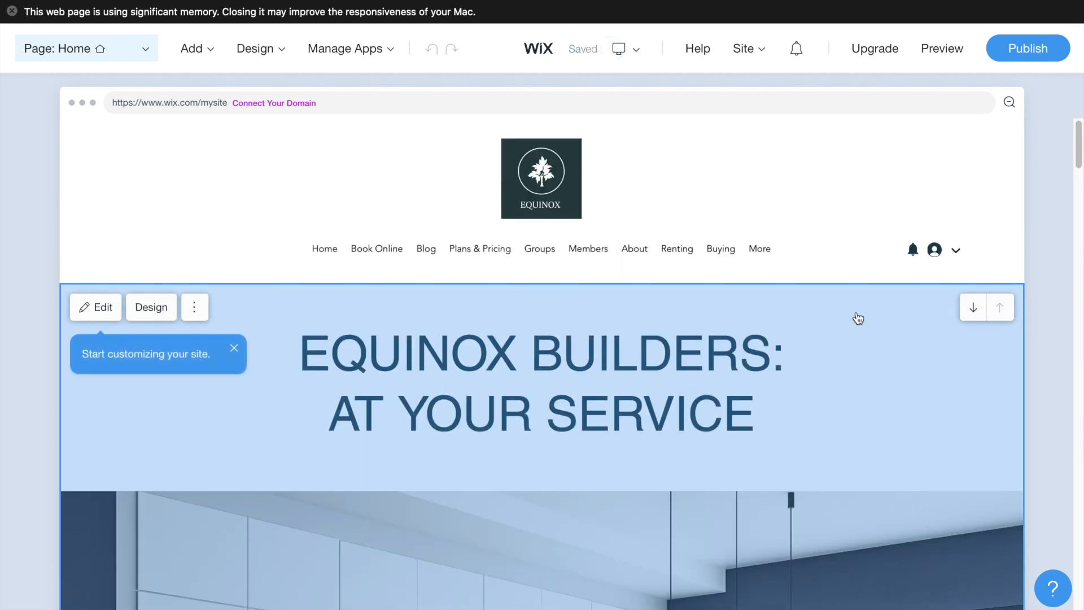
{"action": "scroll", "coordinate": [663, 297], "scroll_direction": "down", "scroll_amount": 3}
{"action": "scroll", "coordinate": [666, 298], "scroll_direction": "down", "scroll_amount": 15}
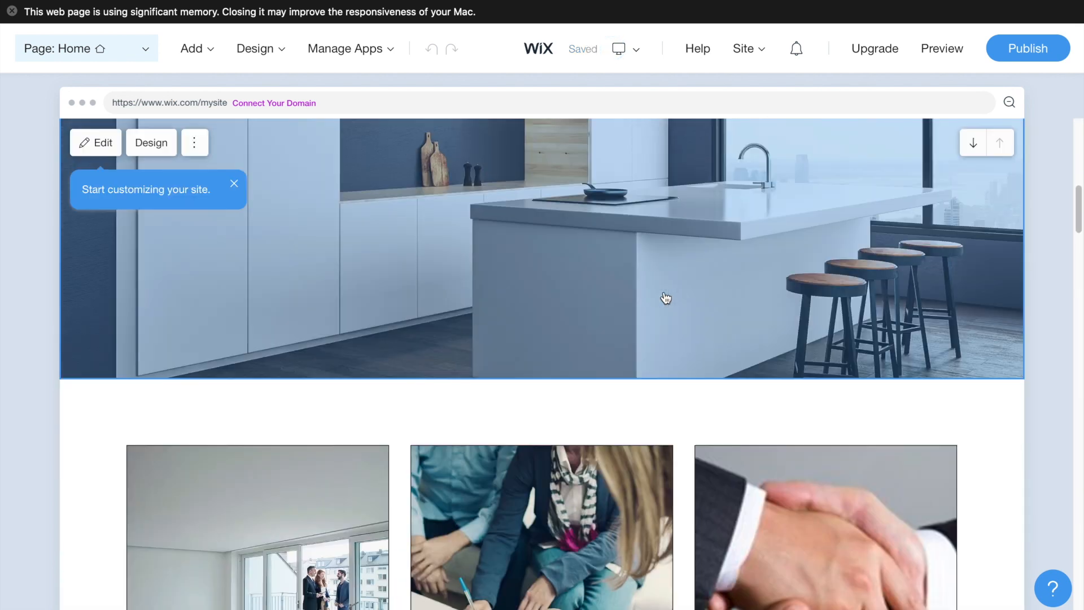
{"action": "scroll", "coordinate": [666, 298], "scroll_direction": "down", "scroll_amount": 12}
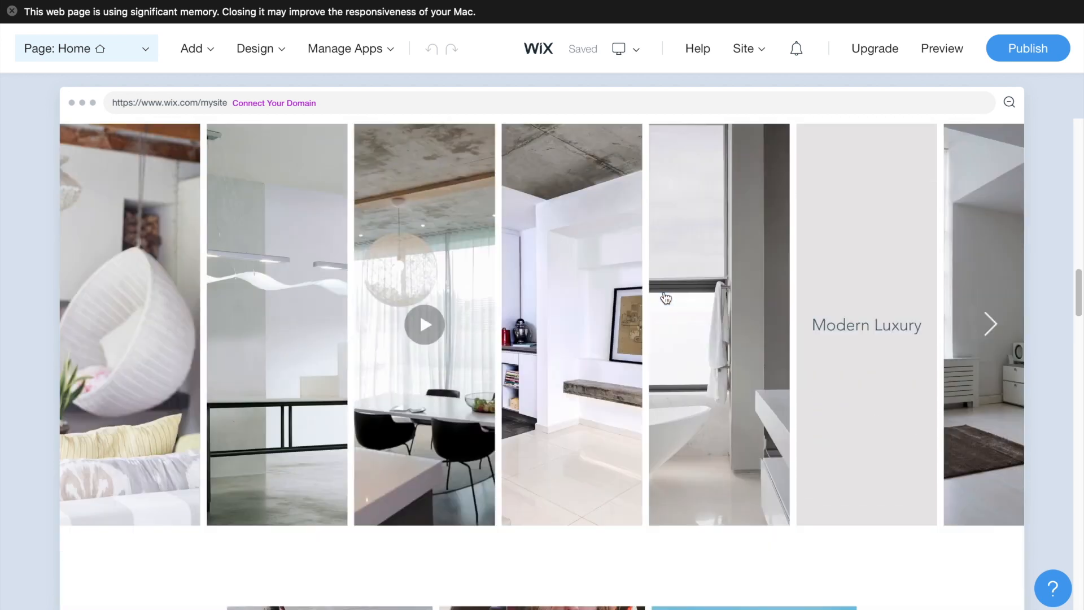
{"action": "scroll", "coordinate": [666, 298], "scroll_direction": "up", "scroll_amount": 10}
{"action": "scroll", "coordinate": [666, 298], "scroll_direction": "up", "scroll_amount": 3}
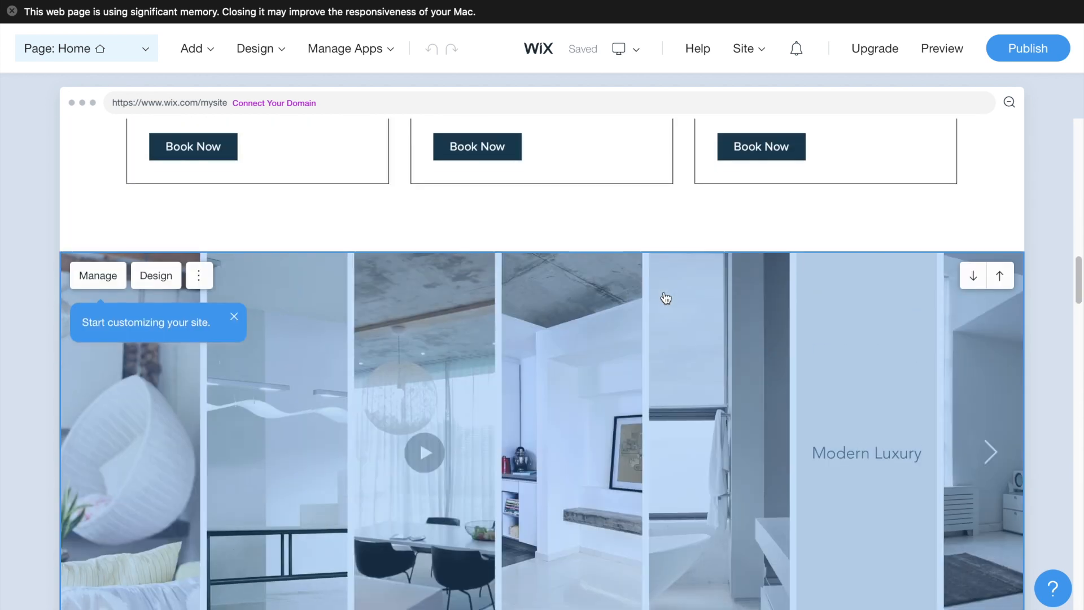
{"action": "scroll", "coordinate": [666, 298], "scroll_direction": "down", "scroll_amount": 1}
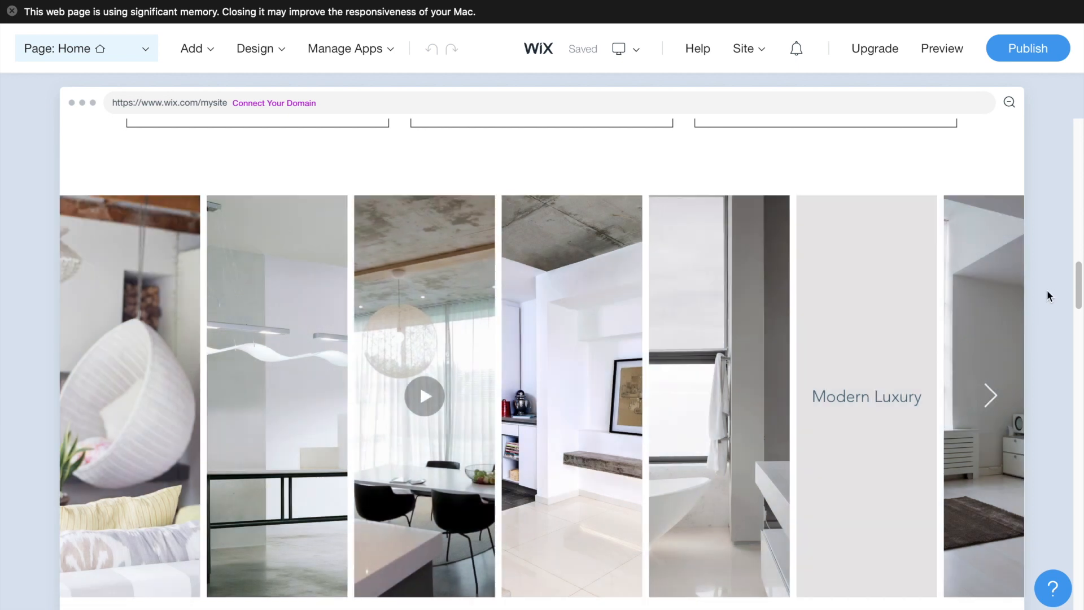
{"action": "mouse_move", "coordinate": [738, 371]}
{"action": "scroll", "coordinate": [1048, 378], "scroll_direction": "down", "scroll_amount": 5}
{"action": "scroll", "coordinate": [1049, 382], "scroll_direction": "down", "scroll_amount": 5}
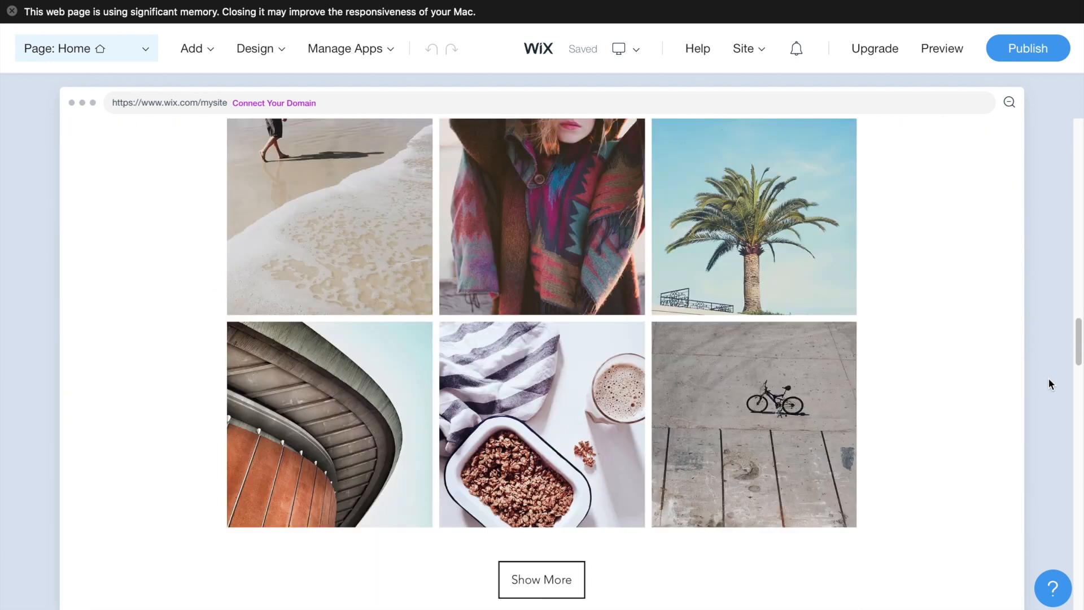
{"action": "left_click", "coordinate": [928, 368]}
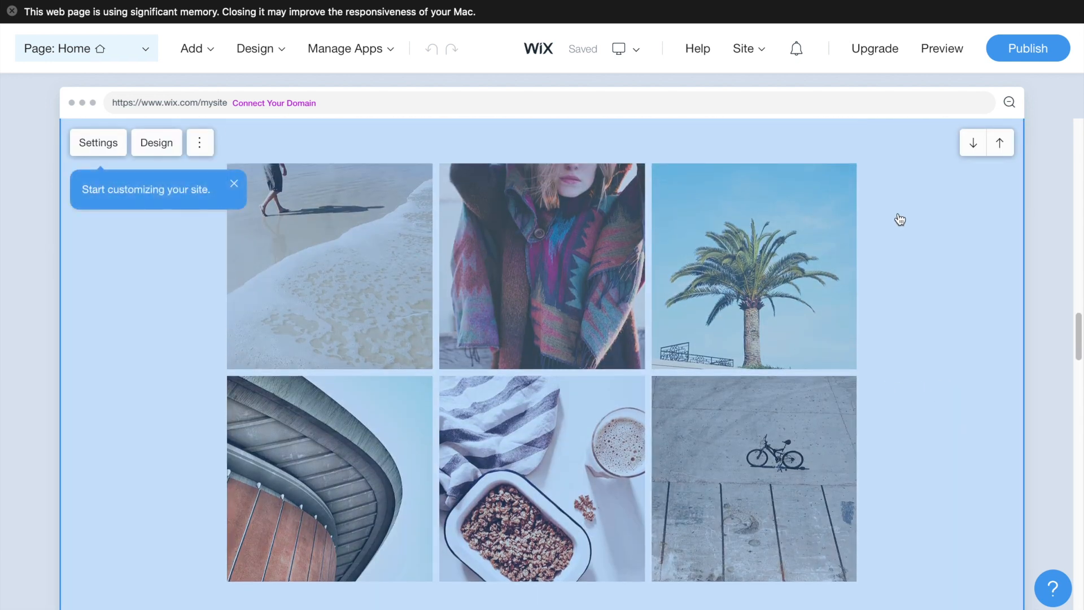
{"action": "scroll", "coordinate": [1036, 315], "scroll_direction": "up", "scroll_amount": 2}
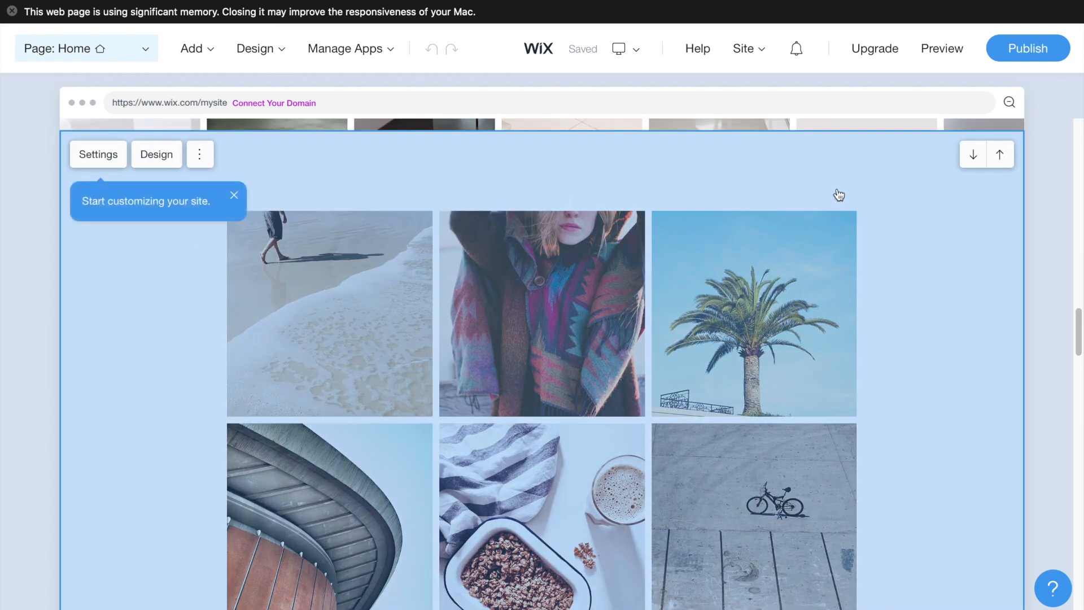
{"action": "scroll", "coordinate": [875, 404], "scroll_direction": "down", "scroll_amount": 10}
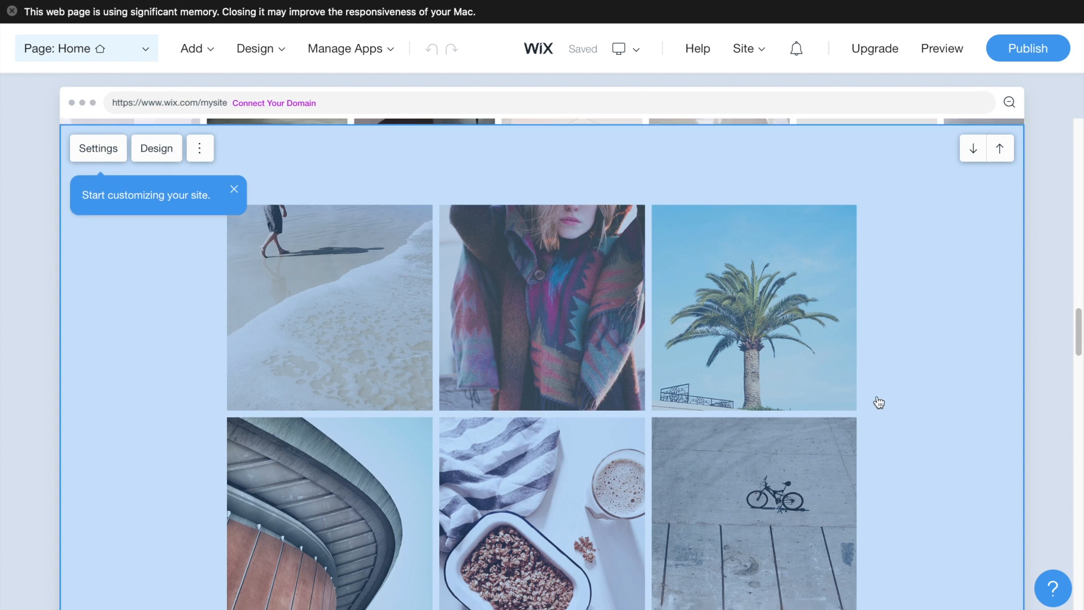
{"action": "scroll", "coordinate": [558, 263], "scroll_direction": "down", "scroll_amount": 15}
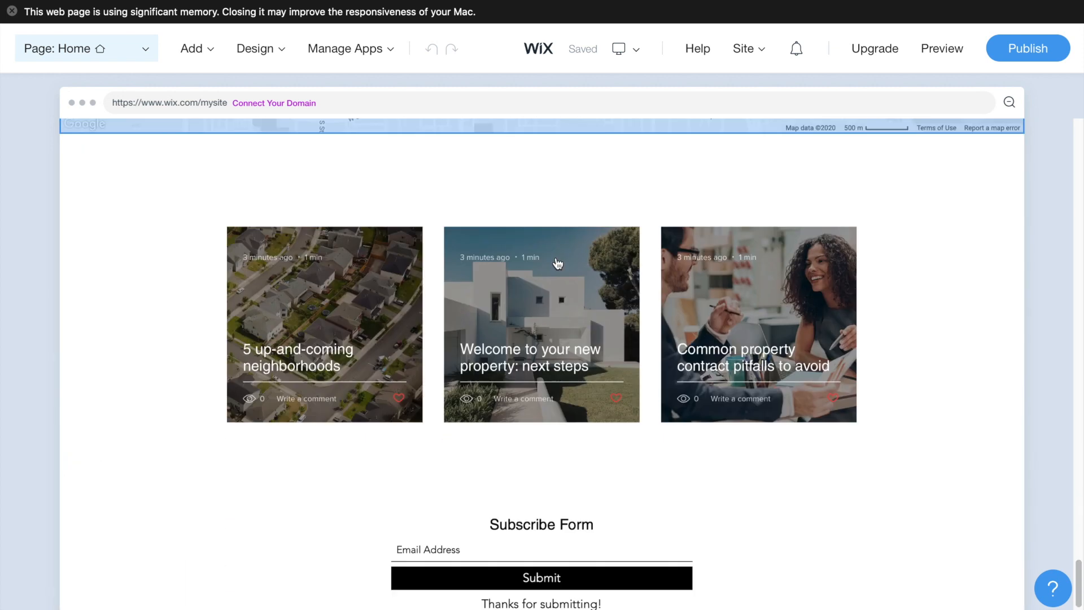
{"action": "scroll", "coordinate": [556, 262], "scroll_direction": "up", "scroll_amount": 15}
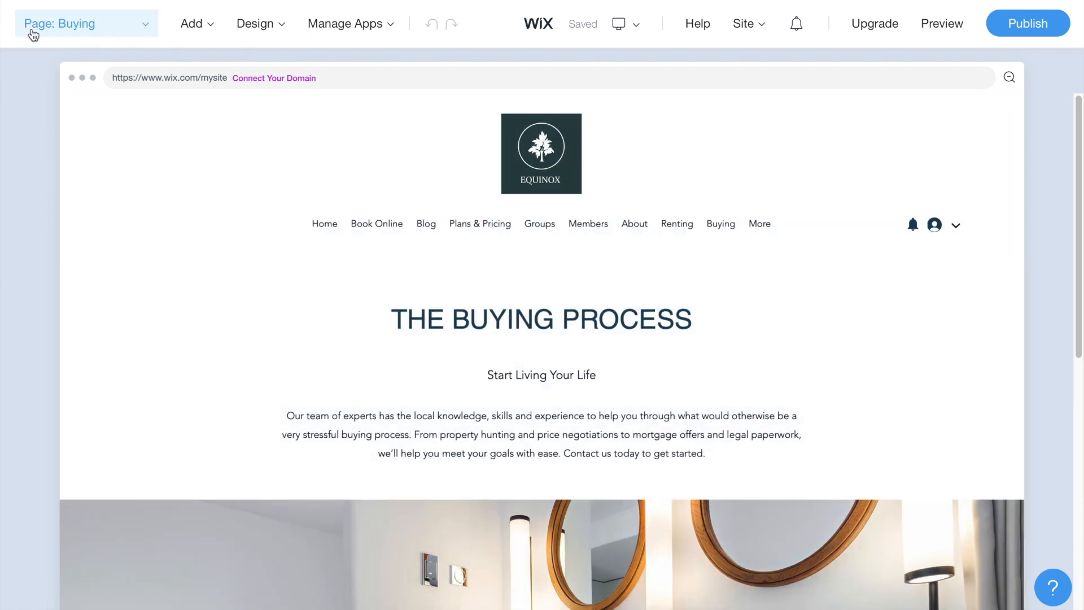
Step: Look through the site's page list and open the Our Team page
{"action": "left_click", "coordinate": [76, 29]}
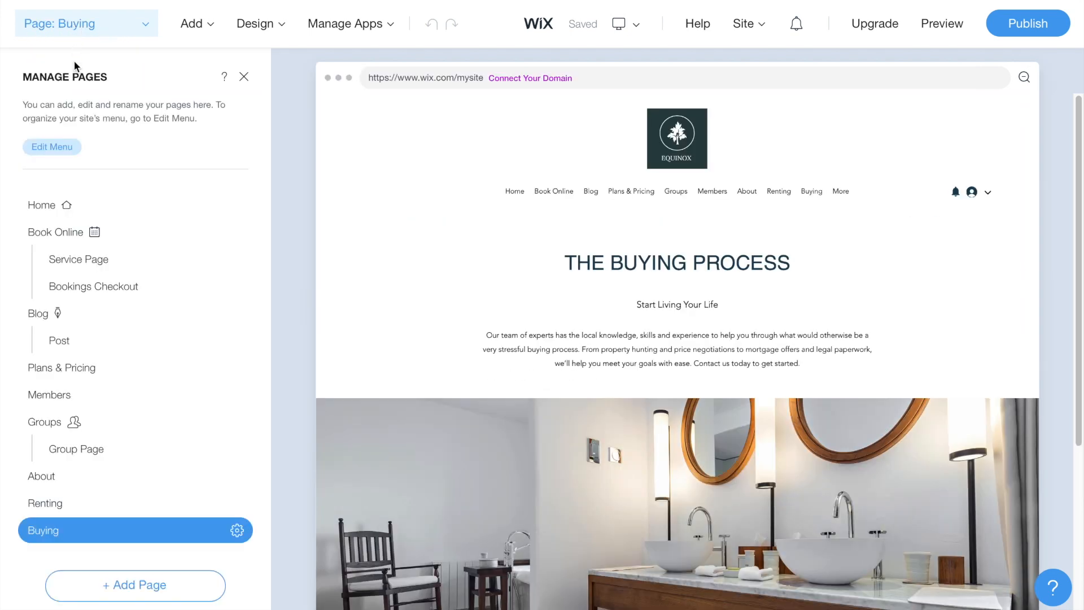
{"action": "scroll", "coordinate": [105, 385], "scroll_direction": "down", "scroll_amount": 1}
{"action": "scroll", "coordinate": [105, 385], "scroll_direction": "down", "scroll_amount": 5}
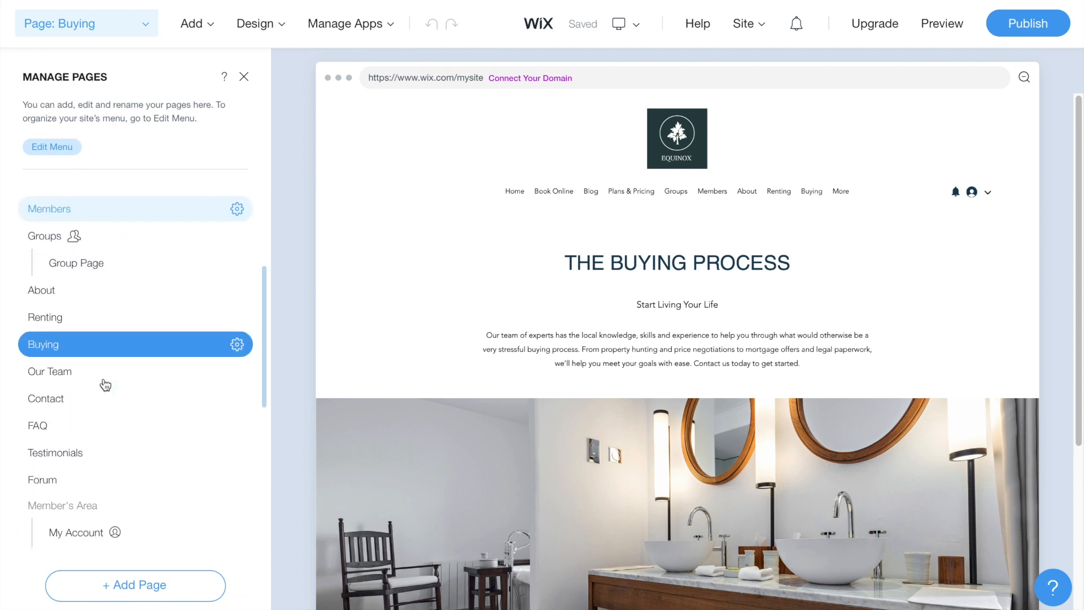
{"action": "scroll", "coordinate": [102, 384], "scroll_direction": "up", "scroll_amount": 6}
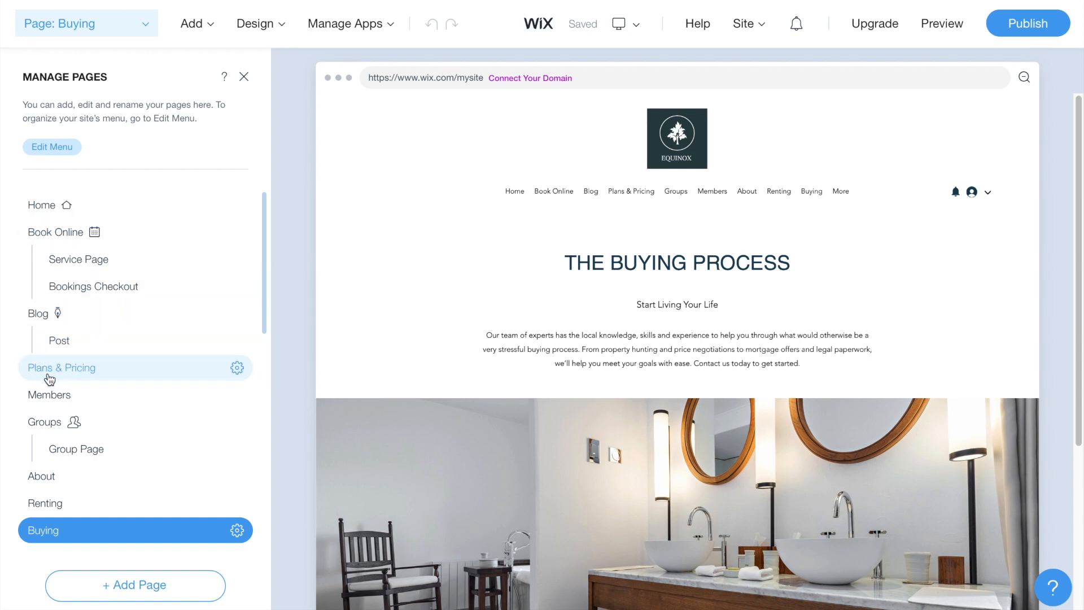
{"action": "scroll", "coordinate": [87, 421], "scroll_direction": "down", "scroll_amount": 1}
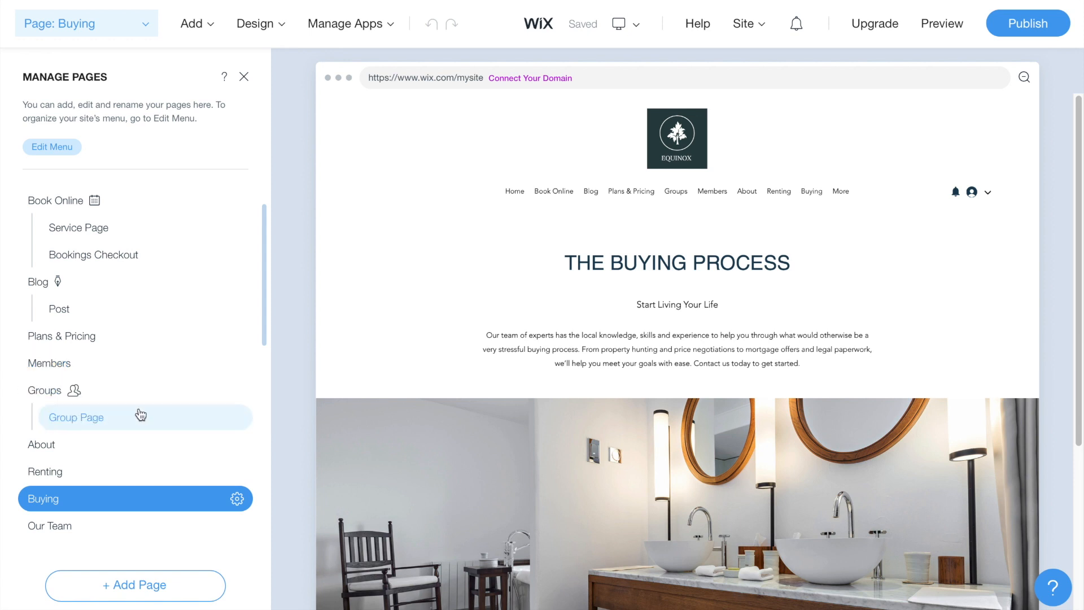
{"action": "scroll", "coordinate": [113, 424], "scroll_direction": "down", "scroll_amount": 3}
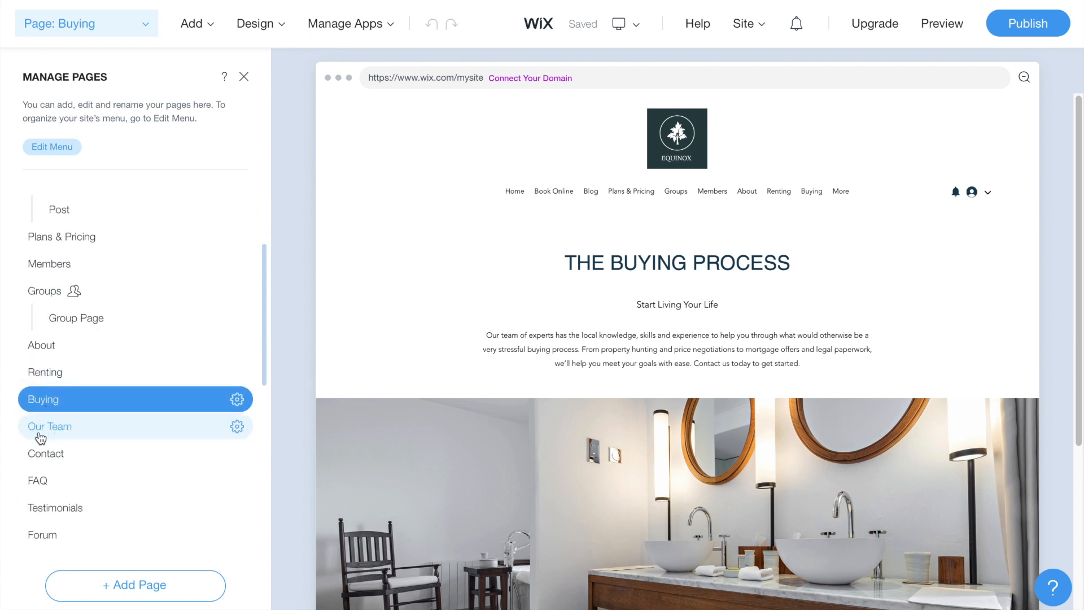
{"action": "left_click", "coordinate": [44, 430]}
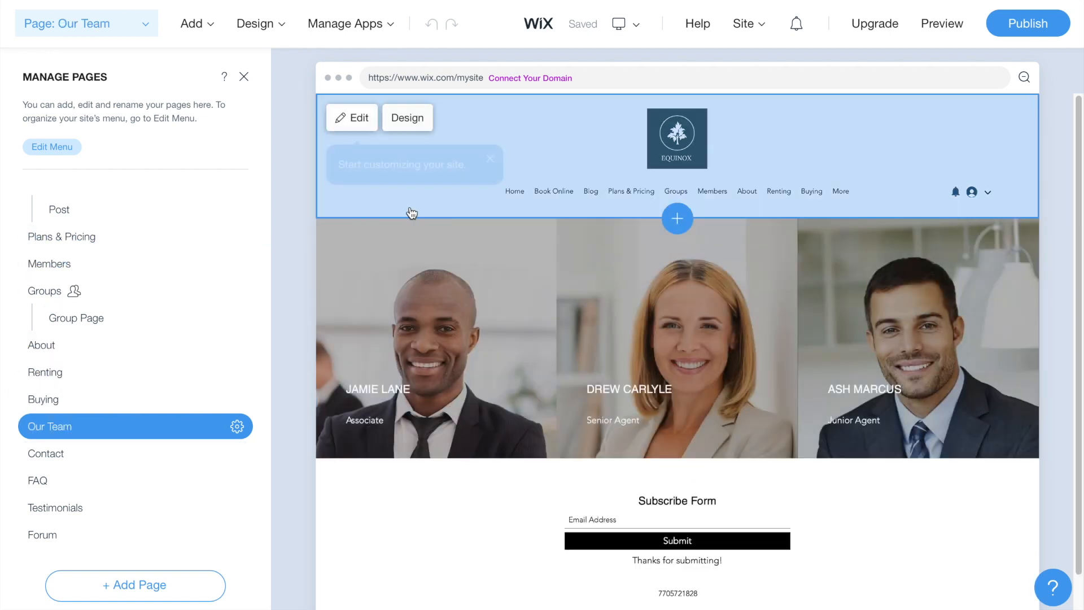
Step: Look over the adding and design options, and browse the available site themes without changing the current one
{"action": "scroll", "coordinate": [149, 334], "scroll_direction": "up", "scroll_amount": 3}
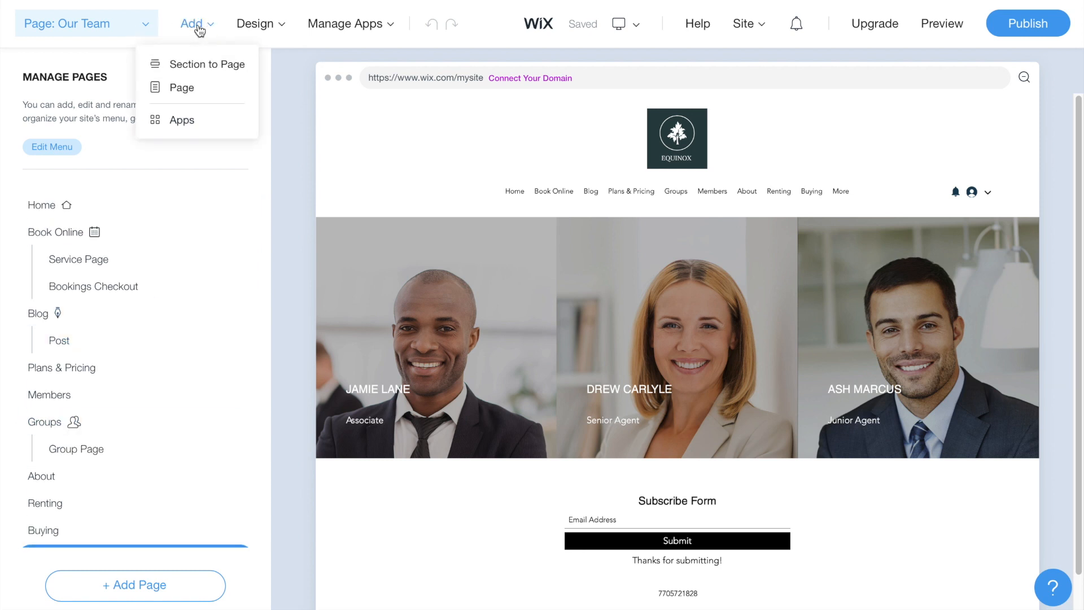
{"action": "mouse_move", "coordinate": [209, 29]}
{"action": "mouse_move", "coordinate": [252, 40]}
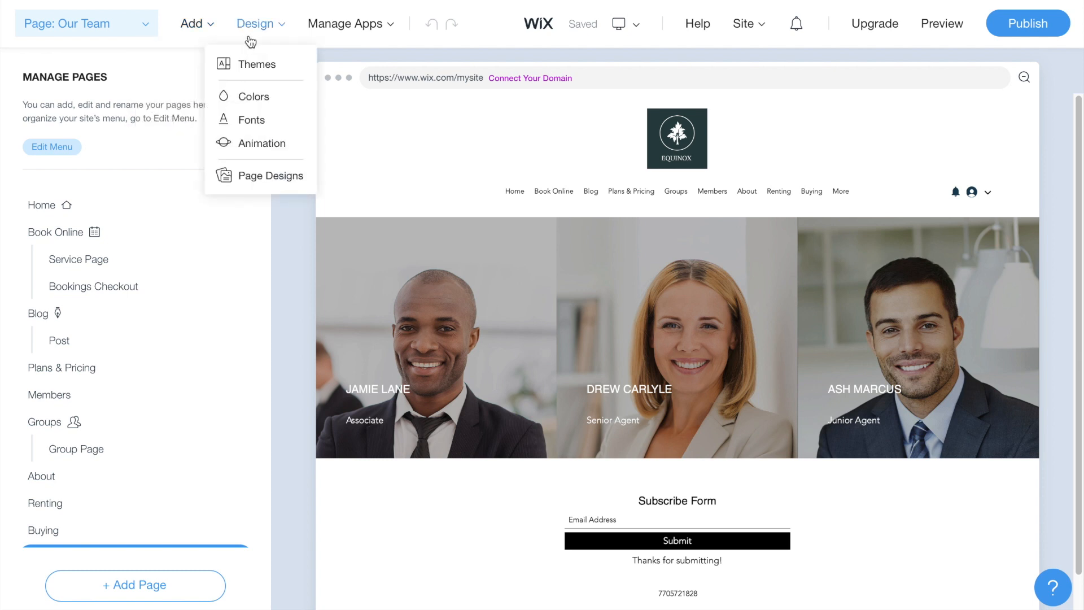
{"action": "left_click", "coordinate": [250, 67]}
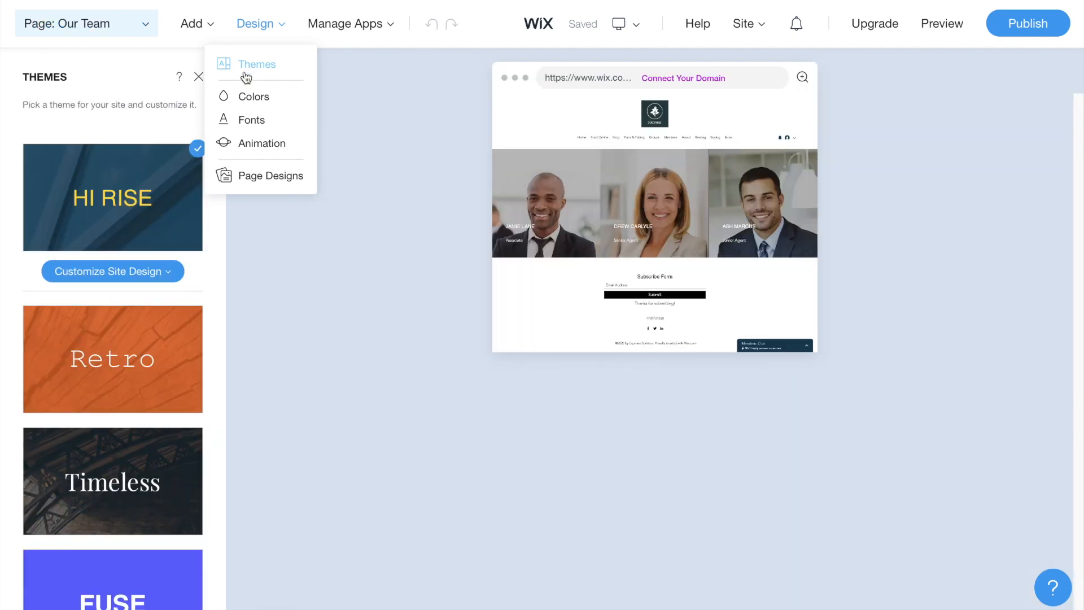
{"action": "mouse_move", "coordinate": [141, 302]}
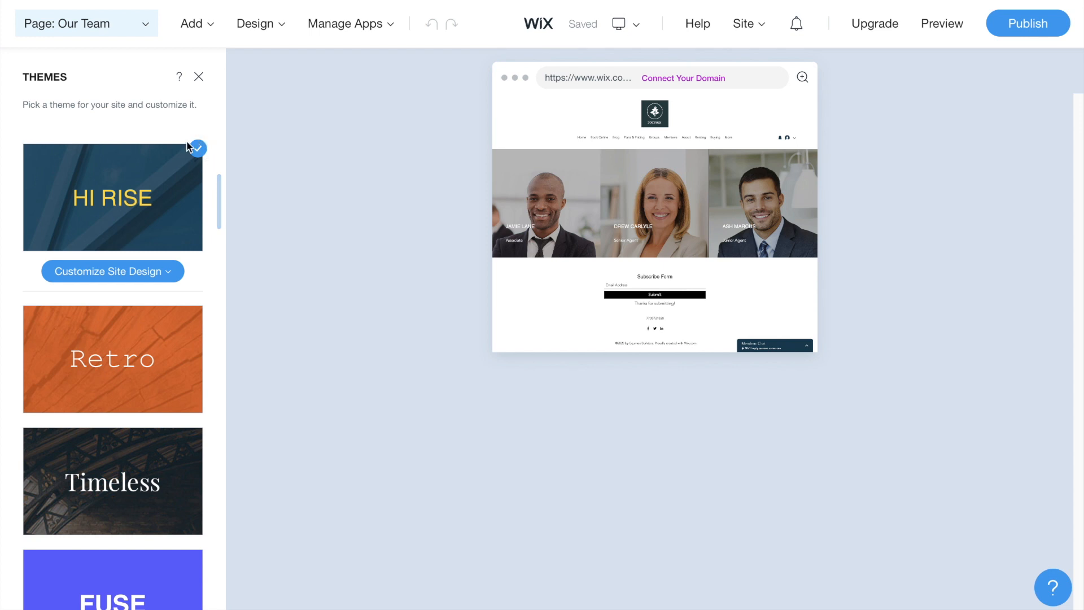
{"action": "scroll", "coordinate": [116, 410], "scroll_direction": "down", "scroll_amount": 1}
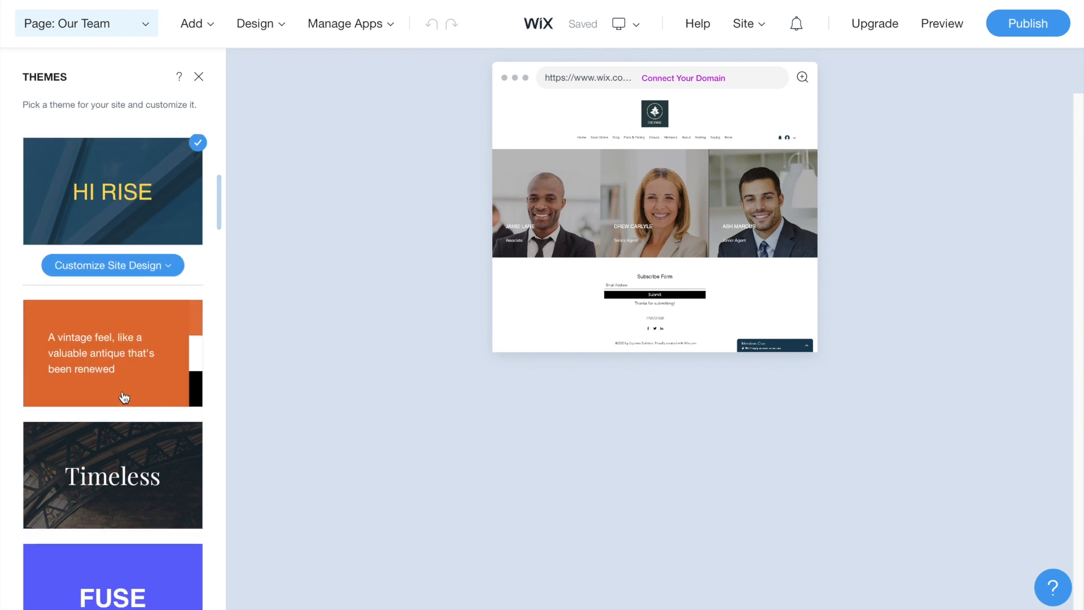
{"action": "scroll", "coordinate": [113, 368], "scroll_direction": "down", "scroll_amount": 10}
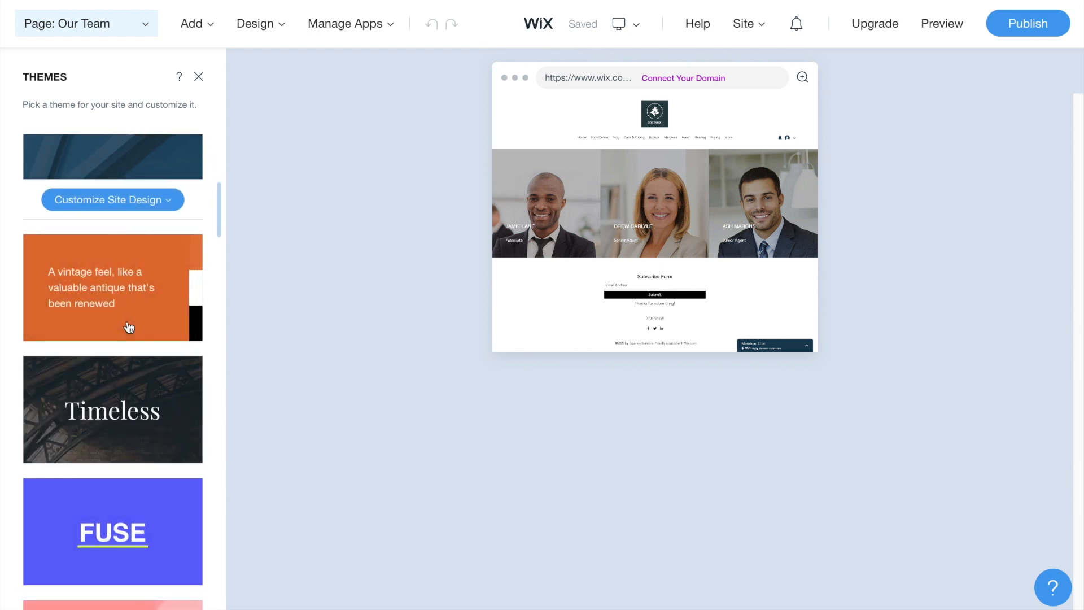
{"action": "scroll", "coordinate": [124, 336], "scroll_direction": "down", "scroll_amount": 6}
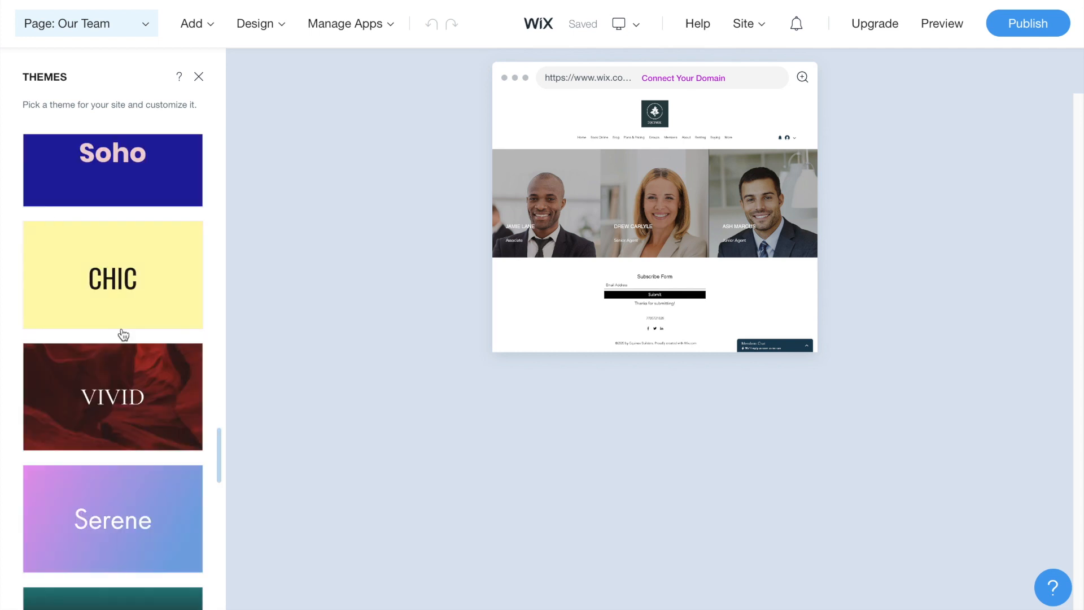
{"action": "scroll", "coordinate": [121, 328], "scroll_direction": "up", "scroll_amount": 7}
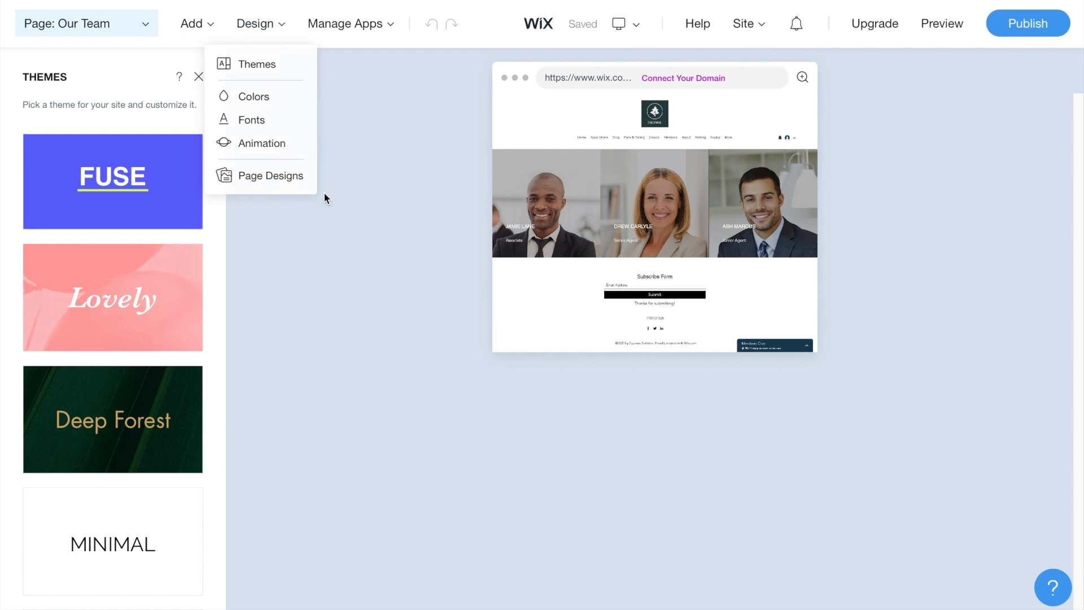
Step: Switch the editor to the mobile version of the Our Team page
{"action": "mouse_move", "coordinate": [381, 42]}
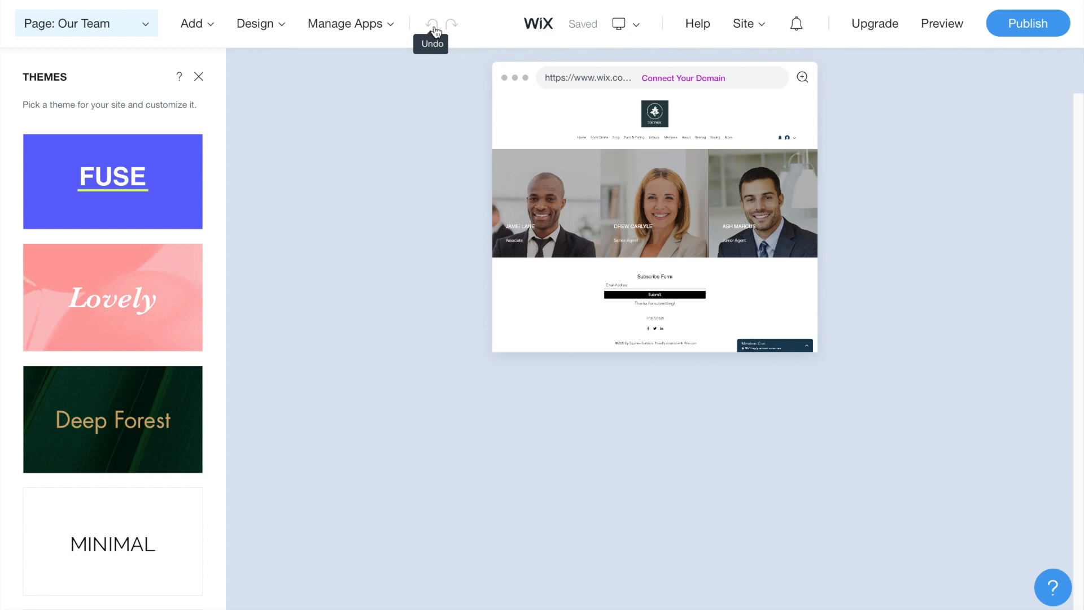
{"action": "mouse_move", "coordinate": [632, 33]}
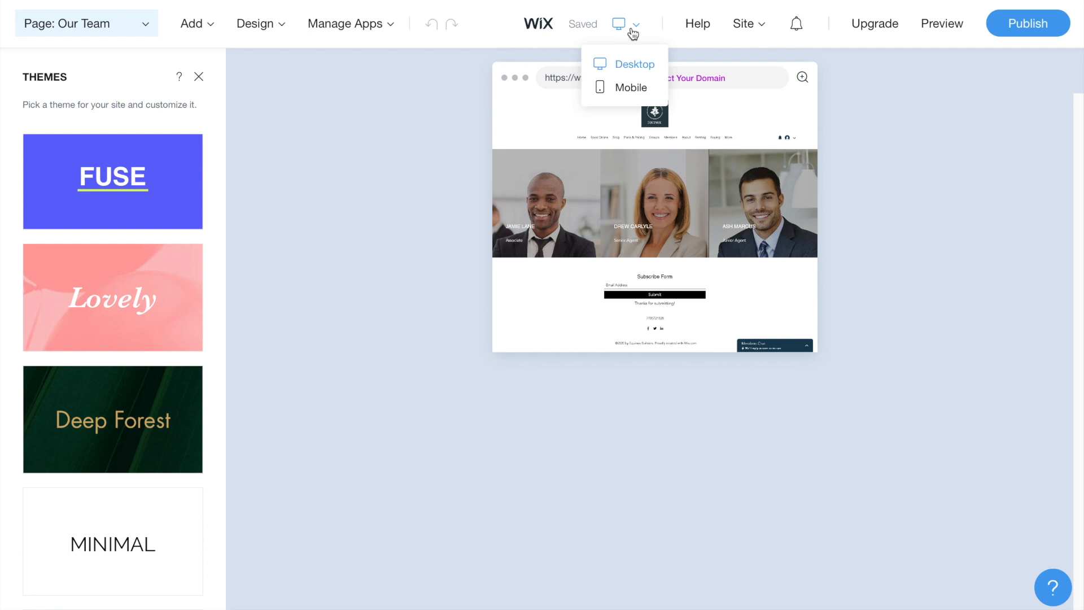
{"action": "left_click", "coordinate": [623, 88]}
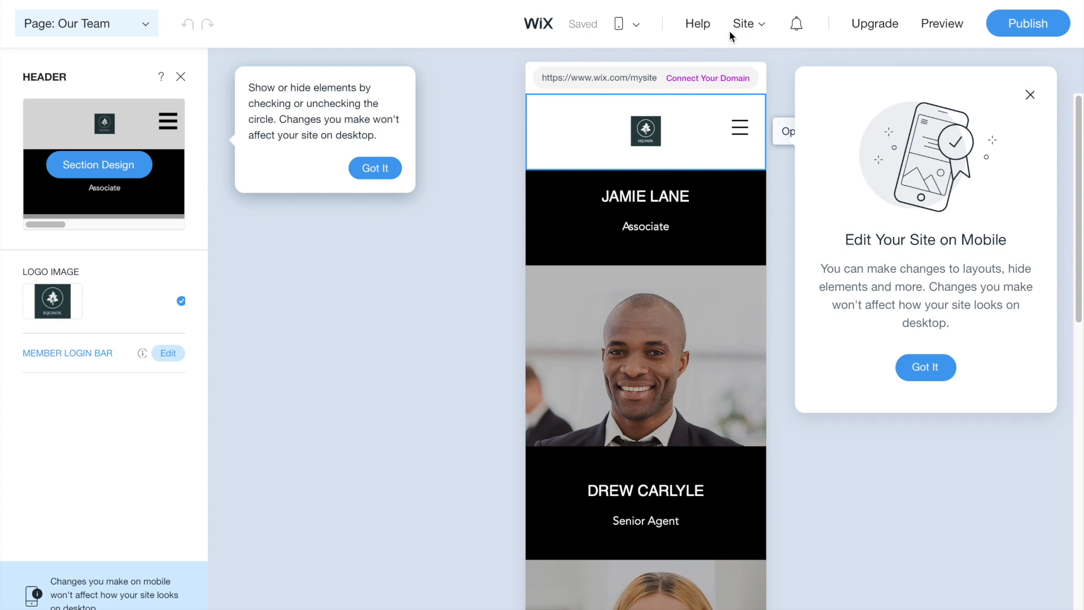
{"action": "left_click", "coordinate": [693, 26]}
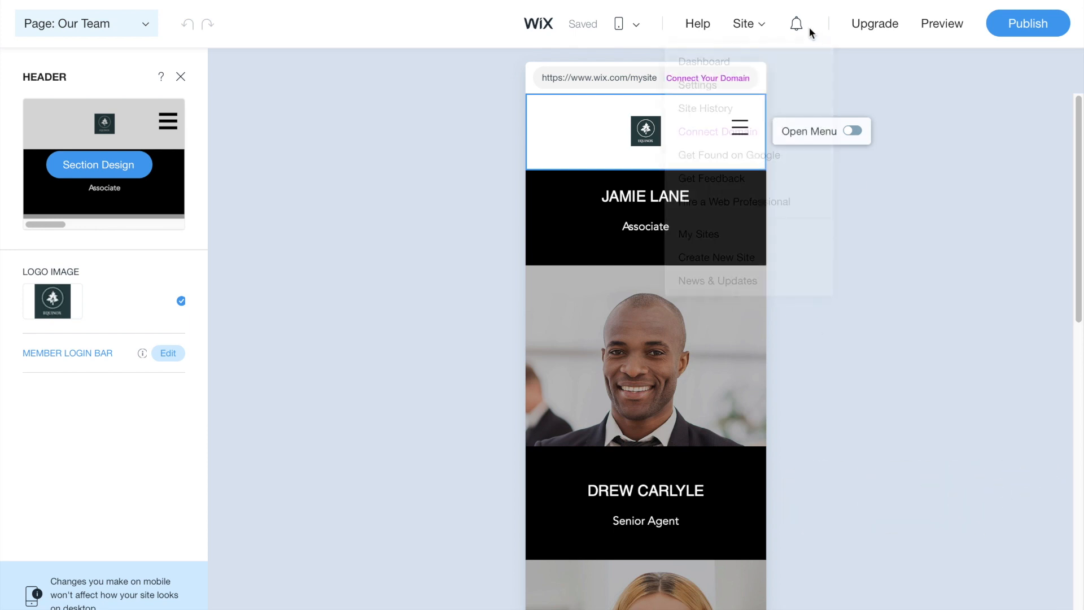
Step: Preview the Our Team page in its mobile and desktop versions and return to editing the site
{"action": "mouse_move", "coordinate": [748, 19]}
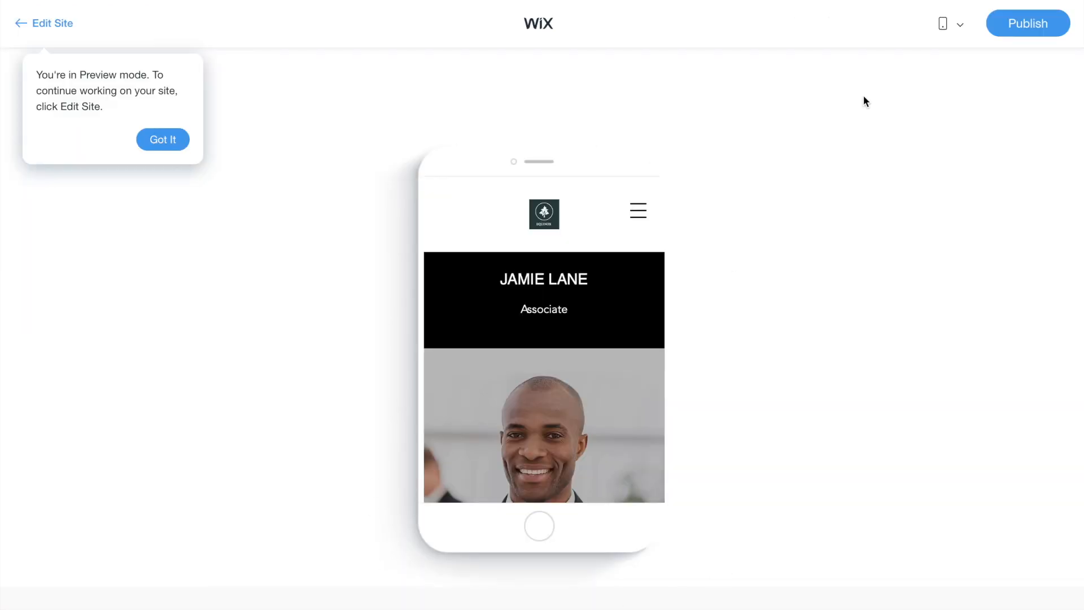
{"action": "left_click", "coordinate": [960, 25]}
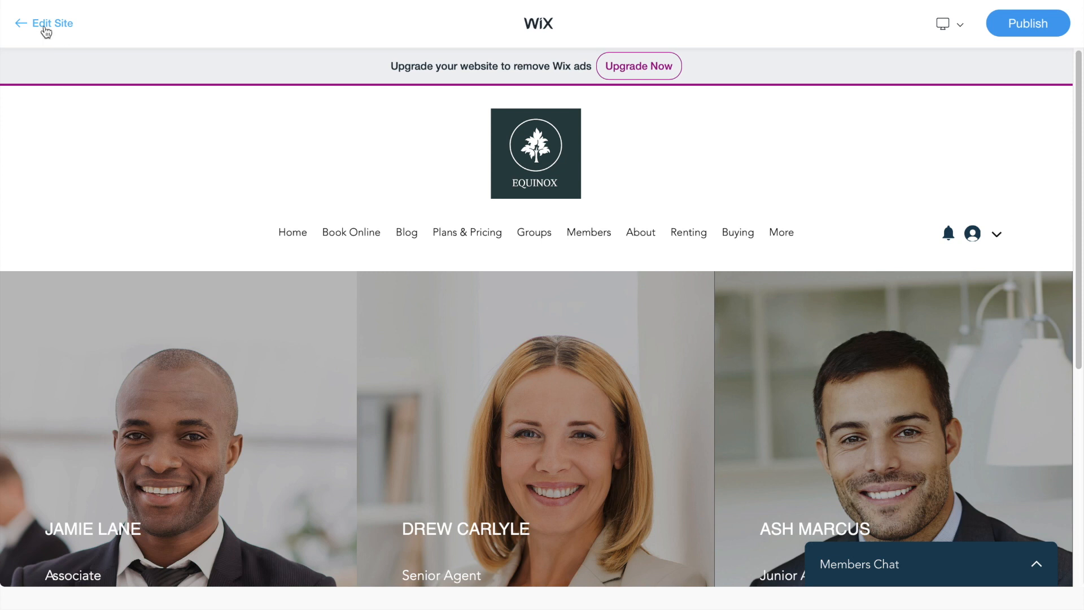
{"action": "left_click", "coordinate": [45, 29]}
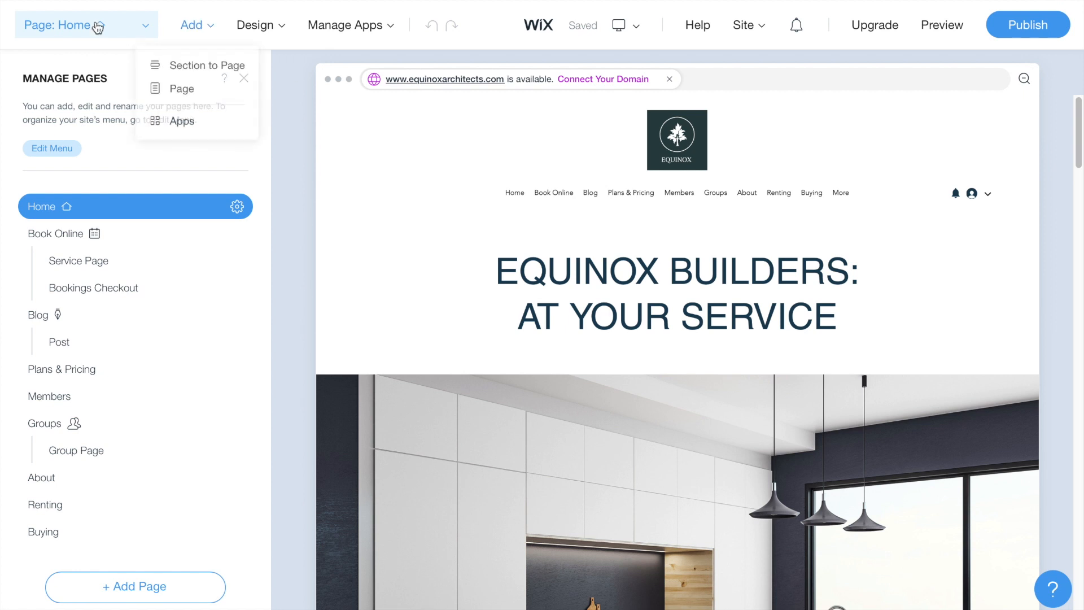
Step: Dismiss the customization tip on the homepage's services section and open the management of its booking services
{"action": "scroll", "coordinate": [1043, 226], "scroll_direction": "down", "scroll_amount": 8}
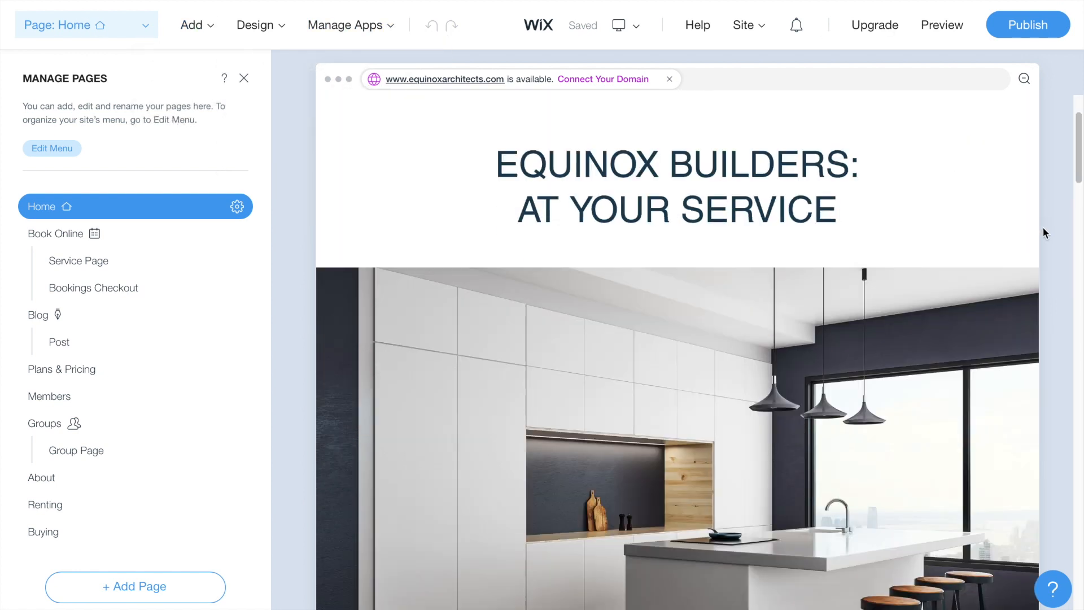
{"action": "scroll", "coordinate": [1042, 228], "scroll_direction": "down", "scroll_amount": 2}
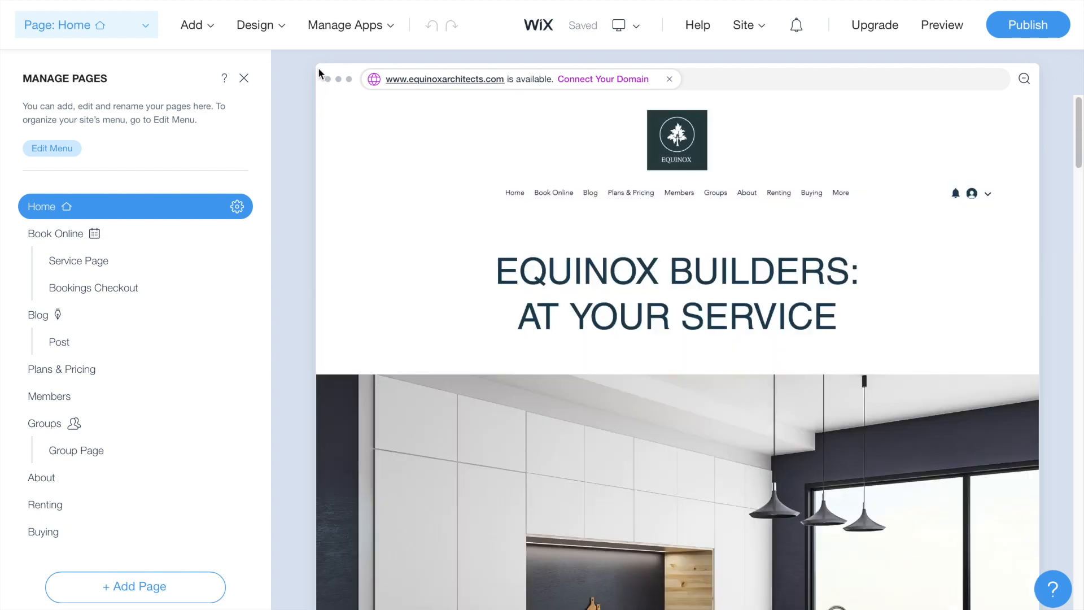
{"action": "scroll", "coordinate": [1008, 420], "scroll_direction": "down", "scroll_amount": 10}
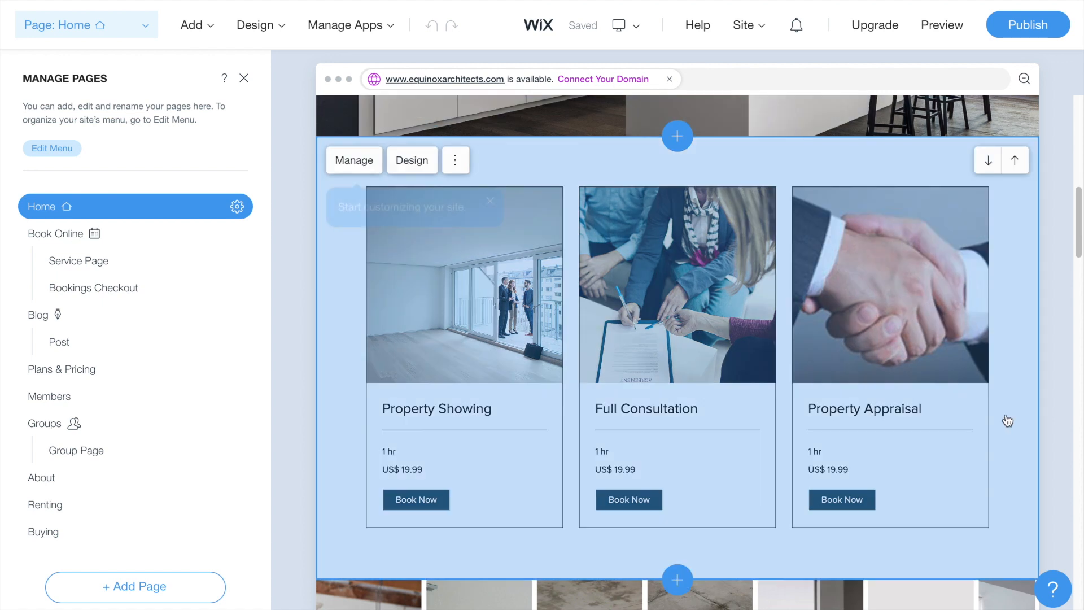
{"action": "left_click", "coordinate": [454, 160]}
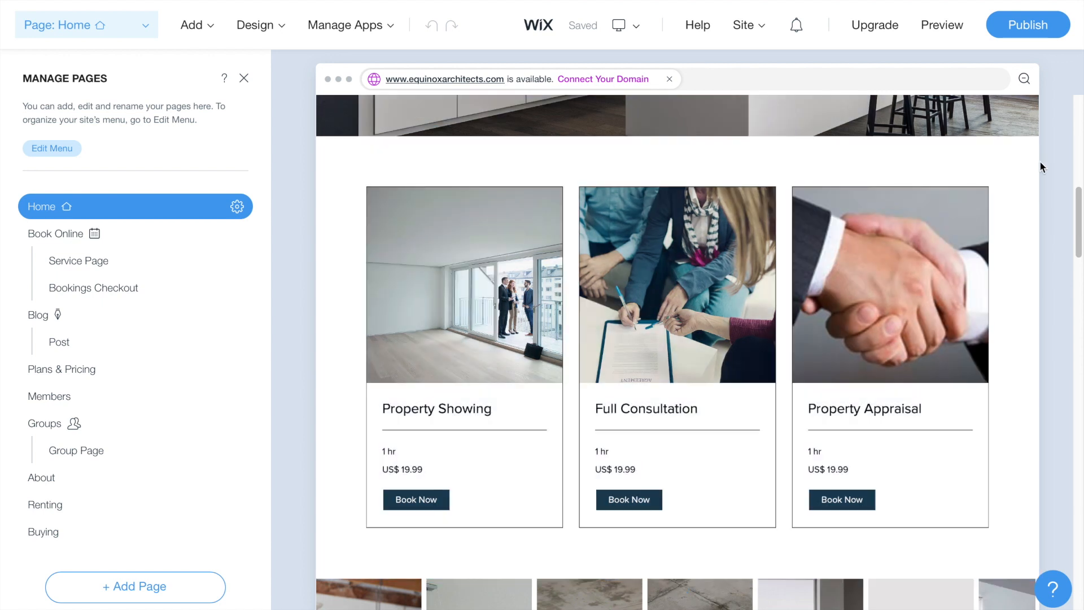
{"action": "scroll", "coordinate": [943, 490], "scroll_direction": "down", "scroll_amount": 1}
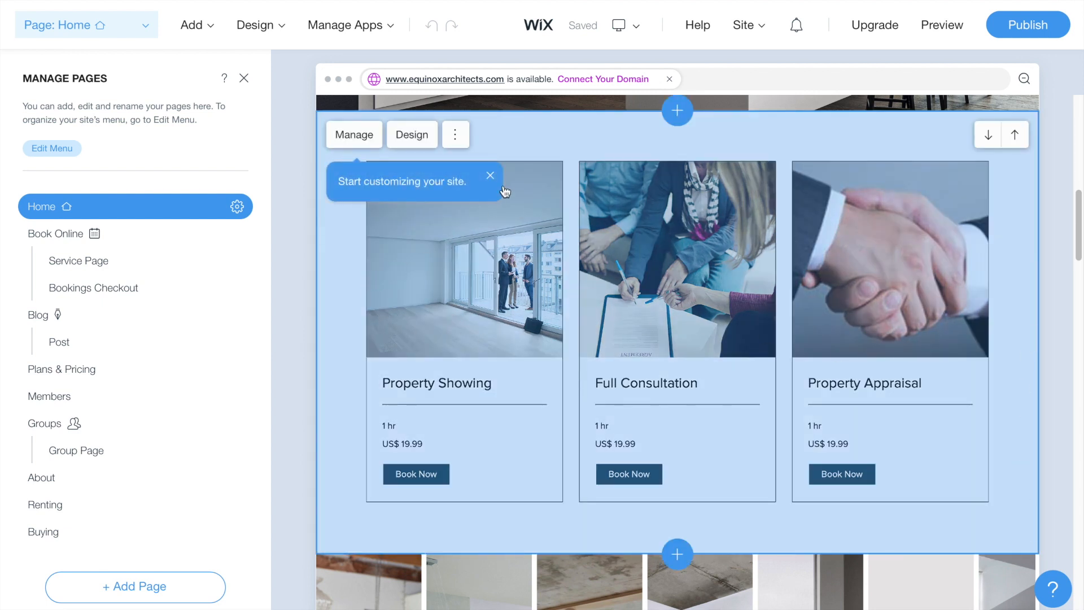
{"action": "left_click", "coordinate": [490, 176]}
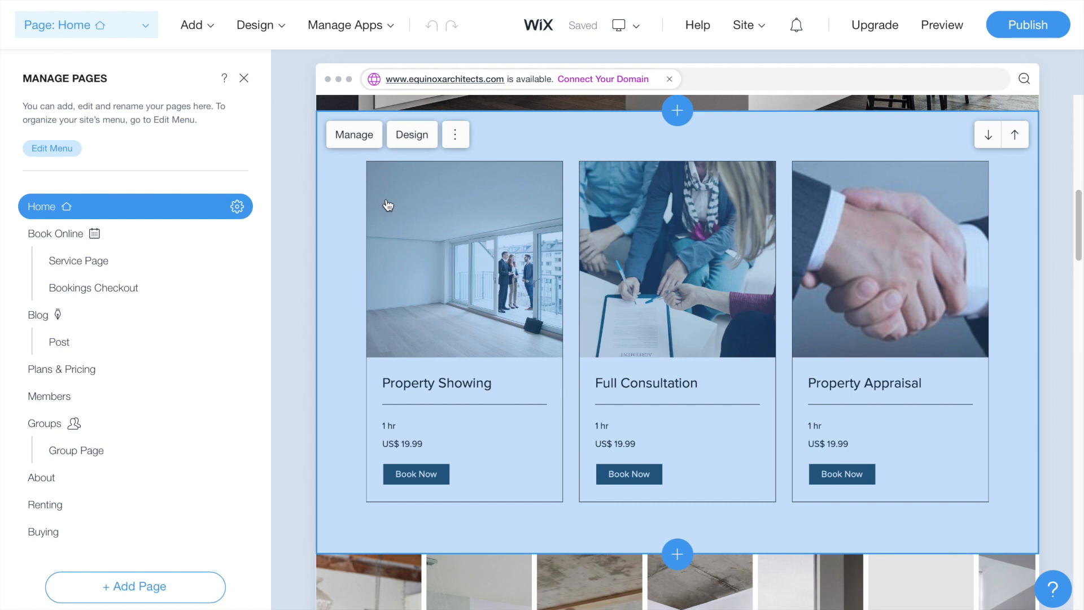
{"action": "left_click", "coordinate": [345, 146]}
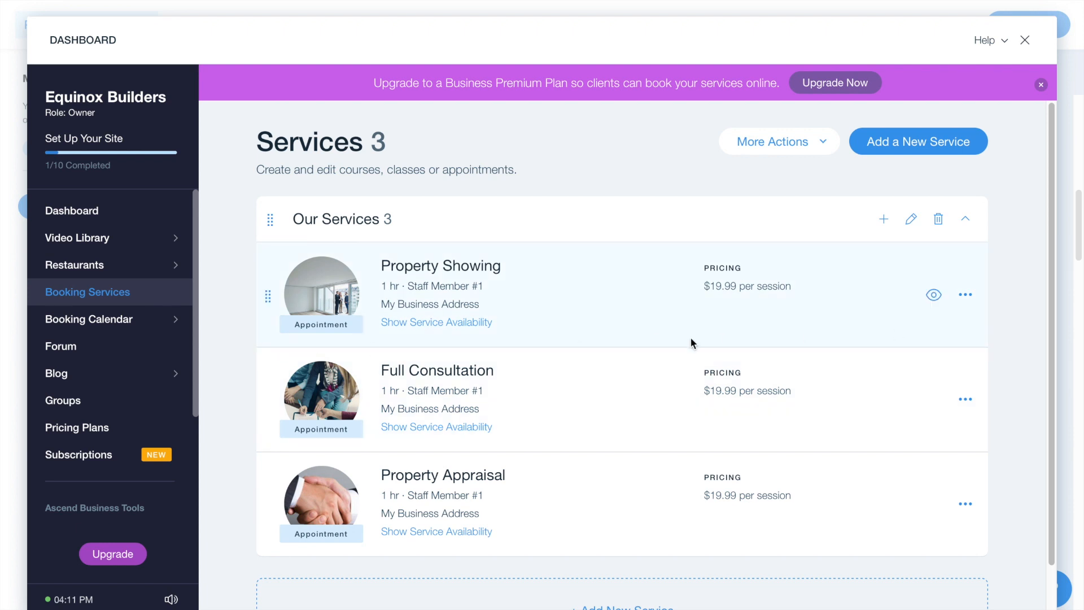
Step: Open the Property Showing service for editing and change its service title to "Property Visits"
{"action": "left_click", "coordinate": [454, 277]}
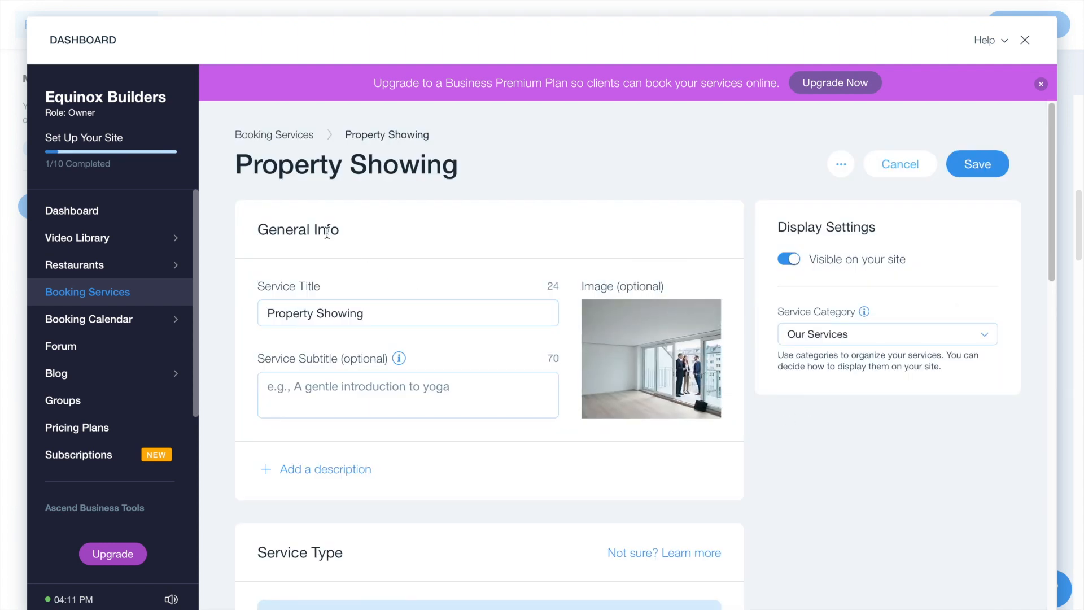
{"action": "triple_click", "coordinate": [410, 319]}
{"action": "left_click", "coordinate": [411, 319]}
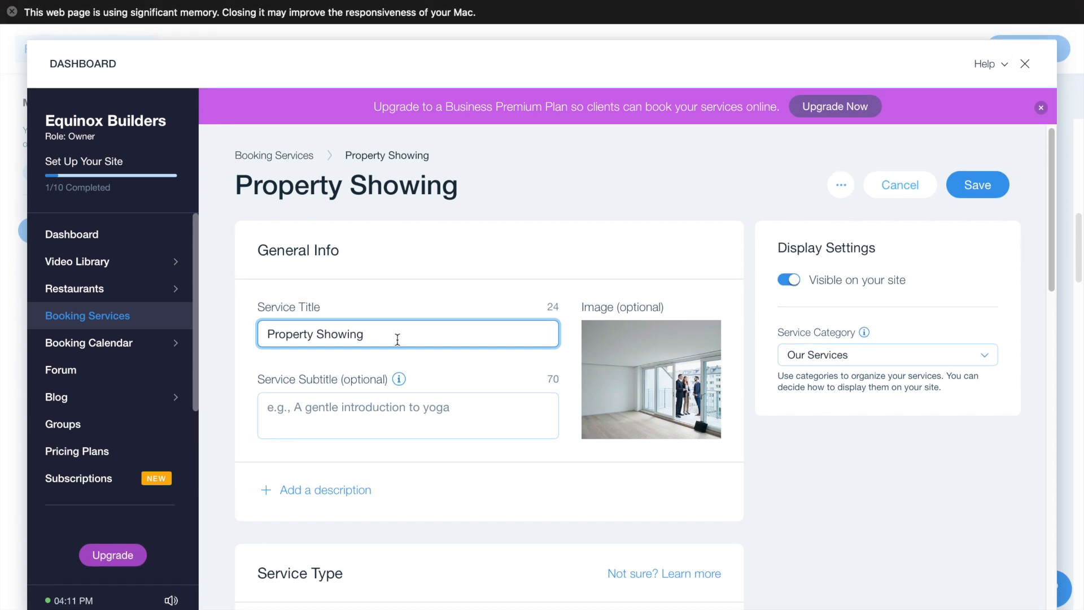
{"action": "scroll", "coordinate": [388, 337], "scroll_direction": "down", "scroll_amount": 1}
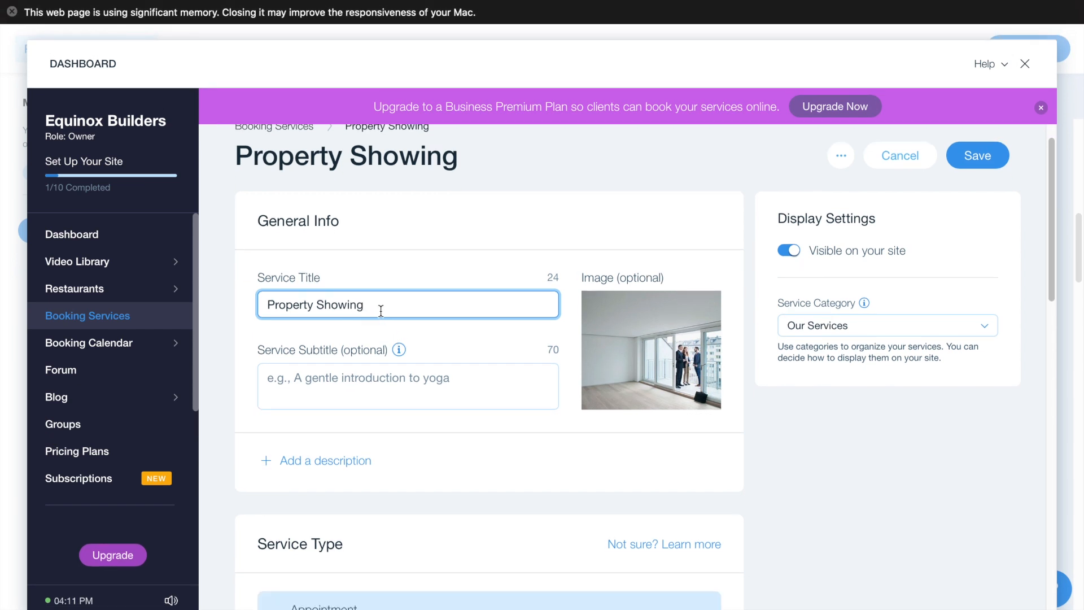
{"action": "key", "text": "BackSpace"}
{"action": "key", "text": "BackSpace"}
{"action": "key", "text": "BackSpace"}
{"action": "key", "text": "BackSpace"}
{"action": "key", "text": "BackSpace"}
{"action": "key", "text": "BackSpace"}
{"action": "key", "text": "BackSpace"}
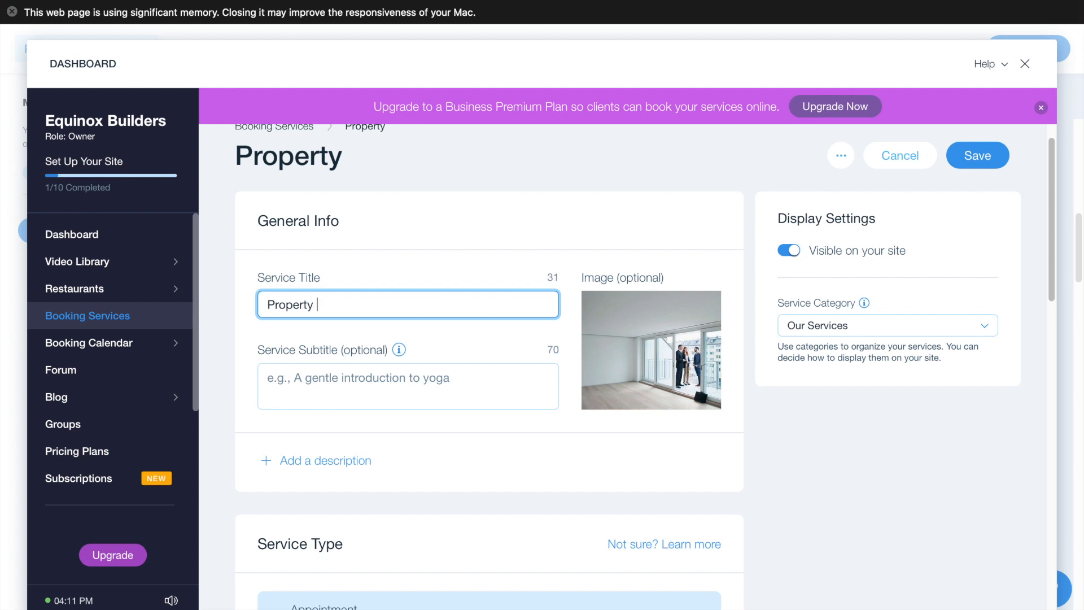
{"action": "type", "text": "Visits"}
Step: Replace the service's image with the Equinox logo, "Precious Stones eBay Logo.png", from the site files
{"action": "mouse_move", "coordinate": [634, 355]}
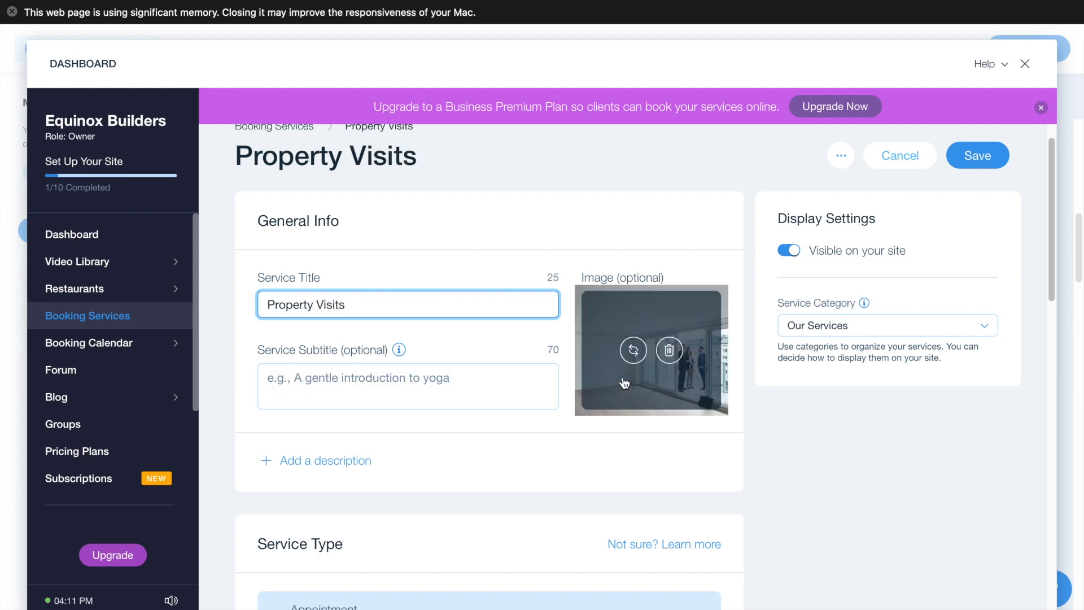
{"action": "left_click", "coordinate": [634, 351]}
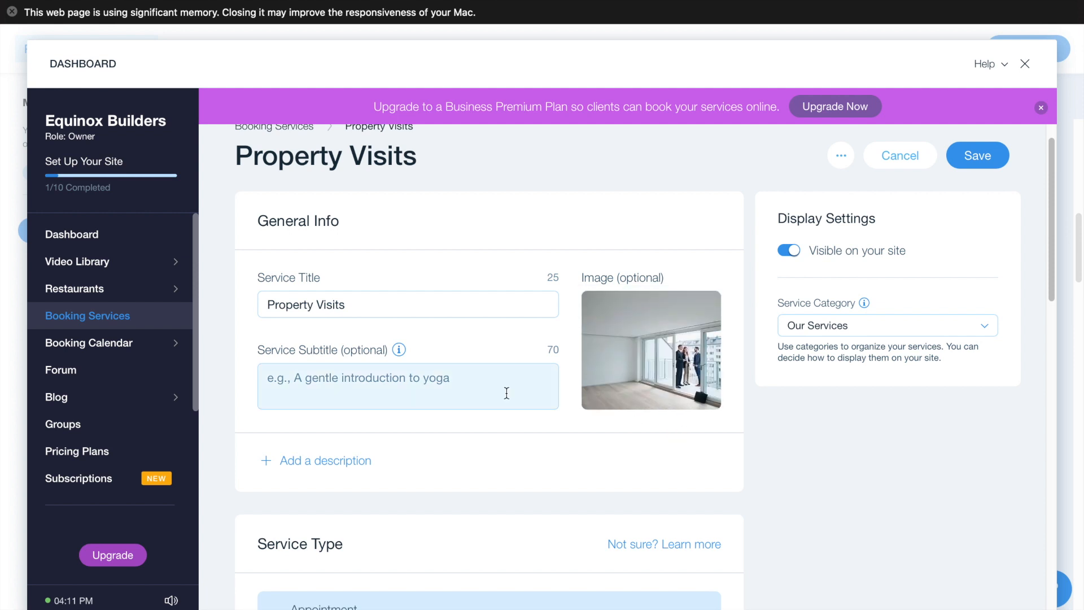
{"action": "left_click", "coordinate": [633, 356]}
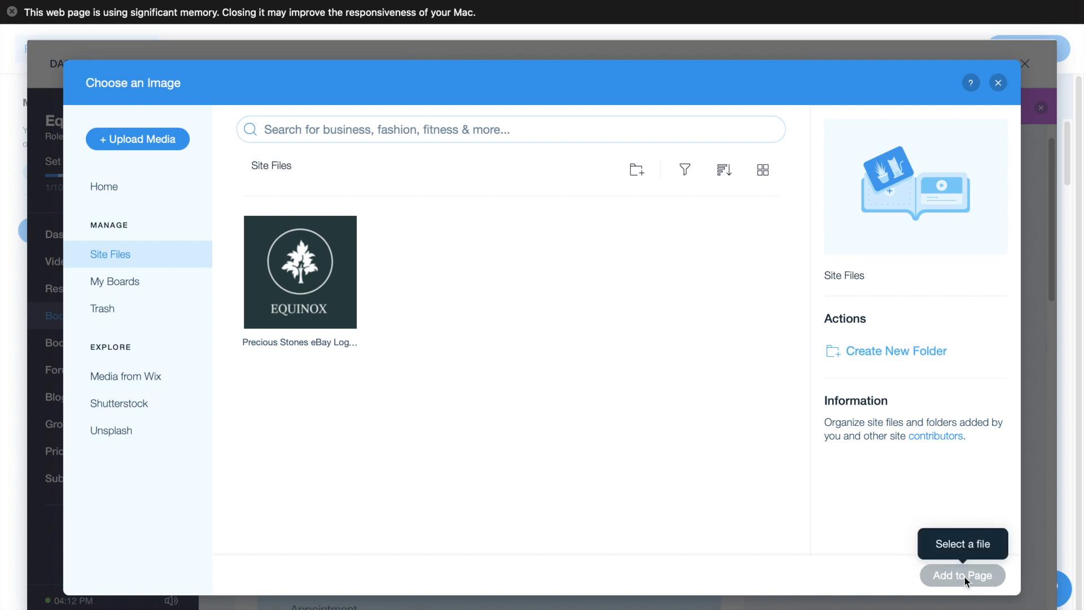
{"action": "left_click", "coordinate": [300, 275]}
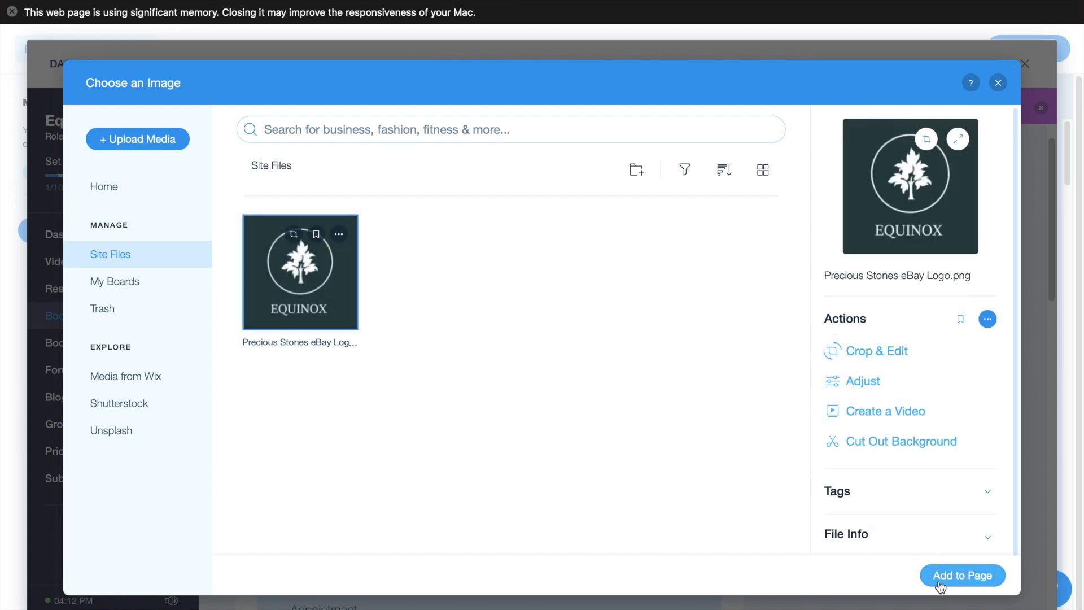
{"action": "left_click", "coordinate": [966, 579]}
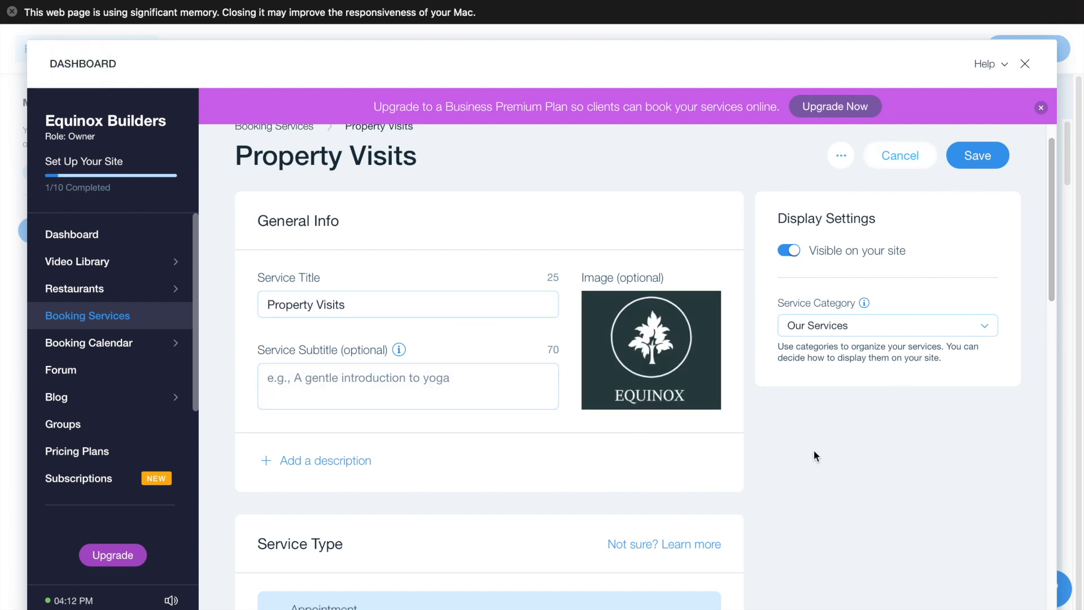
Step: Set the service's session duration to 1 hour 30 minutes and its buffer time to 15 min
{"action": "scroll", "coordinate": [814, 455], "scroll_direction": "down", "scroll_amount": 5}
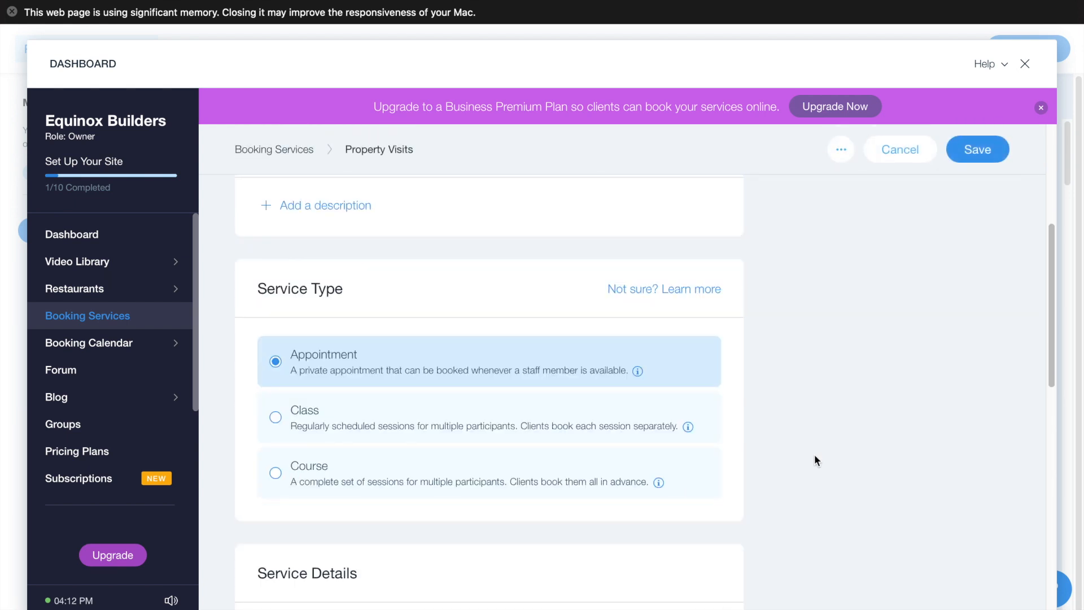
{"action": "scroll", "coordinate": [815, 455], "scroll_direction": "down", "scroll_amount": 5}
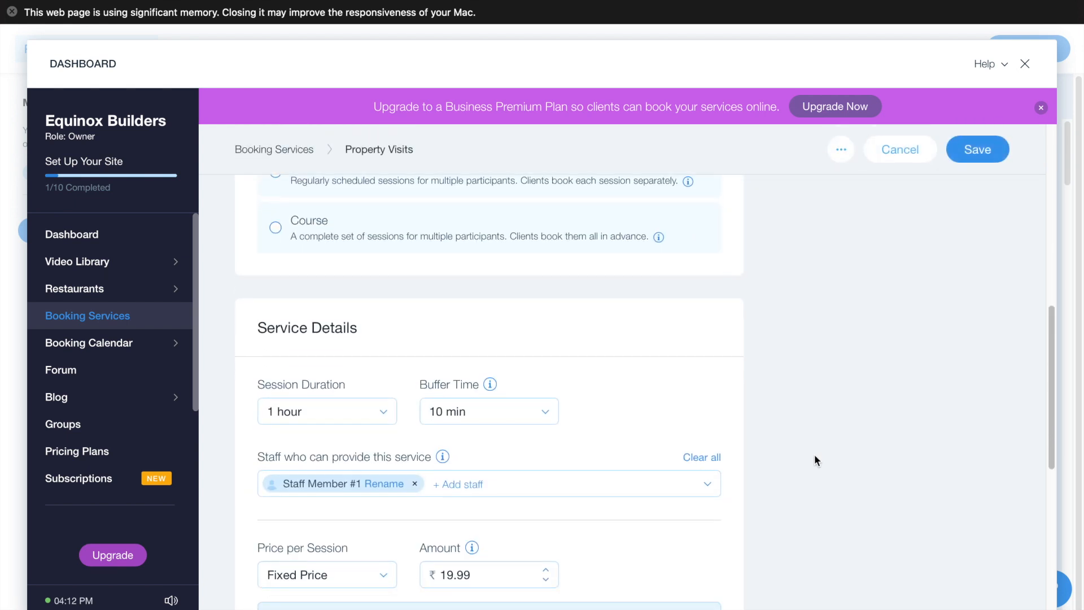
{"action": "scroll", "coordinate": [814, 458], "scroll_direction": "down", "scroll_amount": 2}
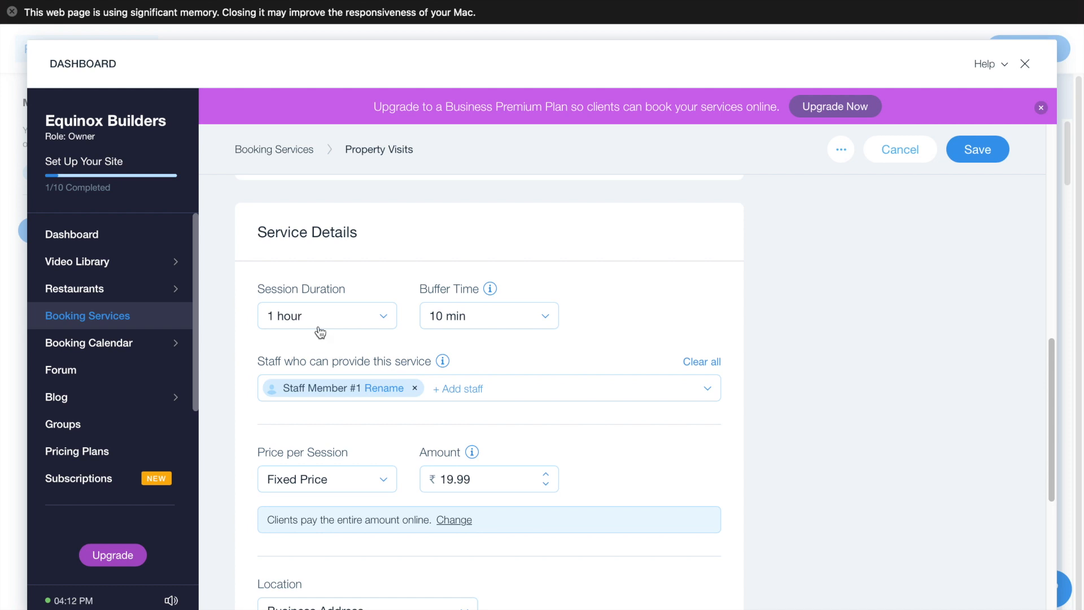
{"action": "left_click", "coordinate": [369, 321]}
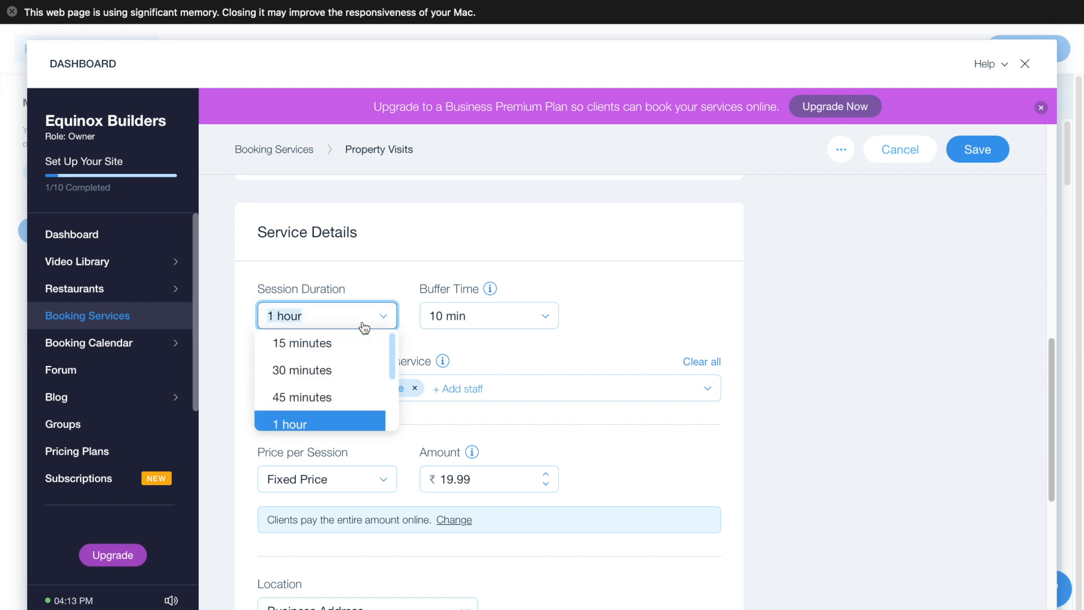
{"action": "scroll", "coordinate": [344, 384], "scroll_direction": "down", "scroll_amount": 2}
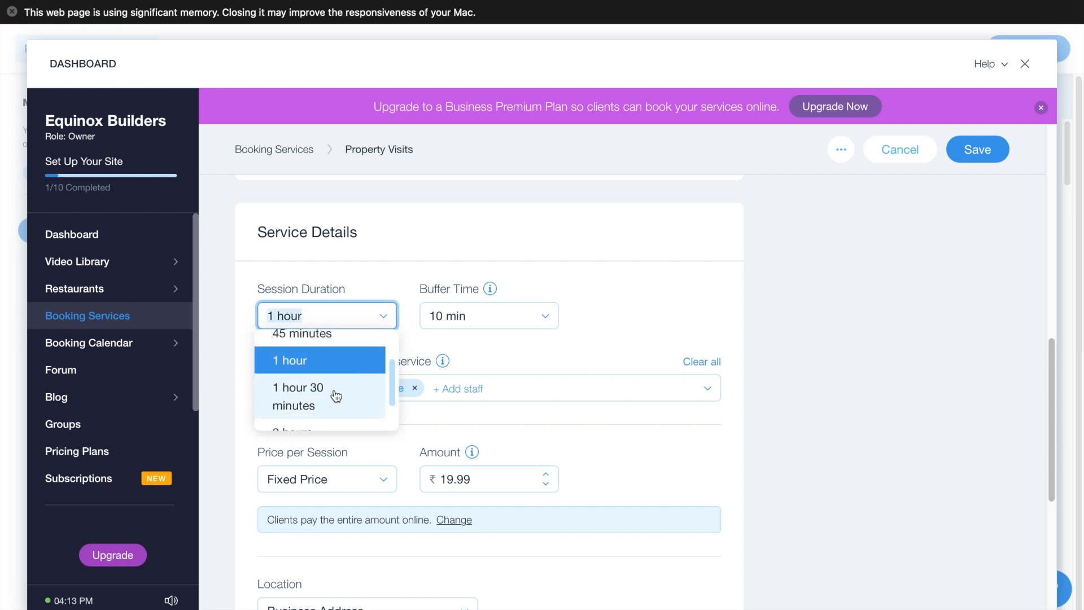
{"action": "left_click", "coordinate": [336, 396]}
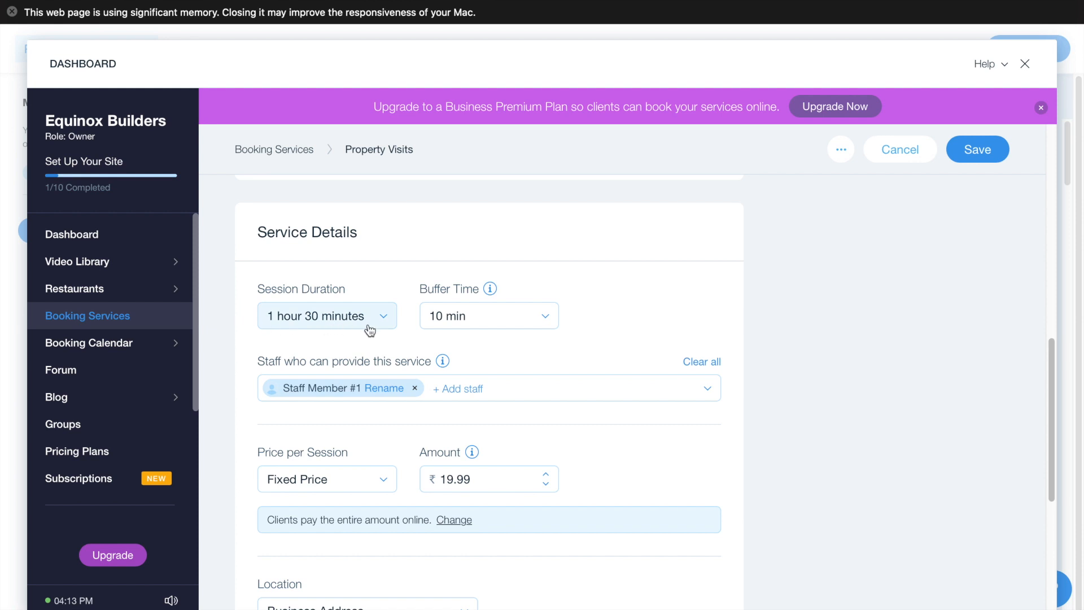
{"action": "left_click", "coordinate": [501, 325]}
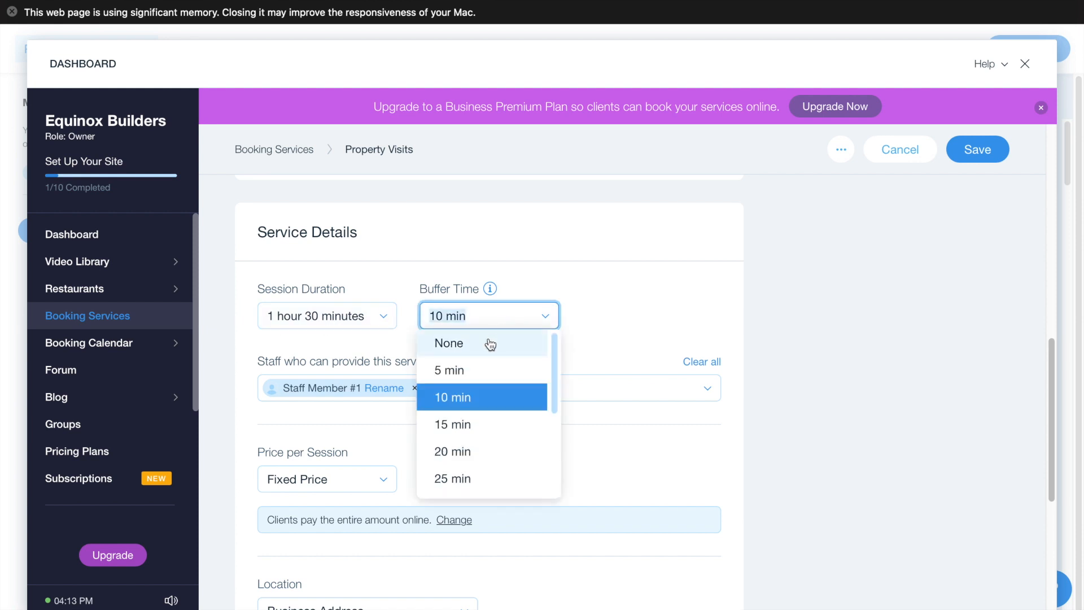
{"action": "left_click", "coordinate": [468, 424]}
Step: Switch the service's price per session to Custom Price with the price description "Free"
{"action": "scroll", "coordinate": [828, 398], "scroll_direction": "down", "scroll_amount": 3}
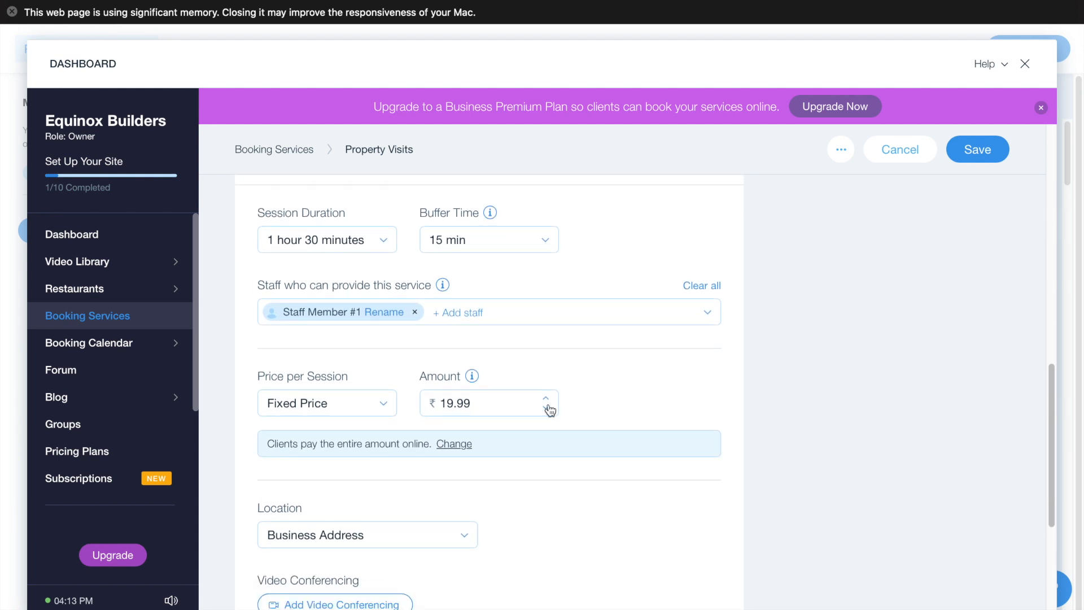
{"action": "left_click", "coordinate": [360, 410]}
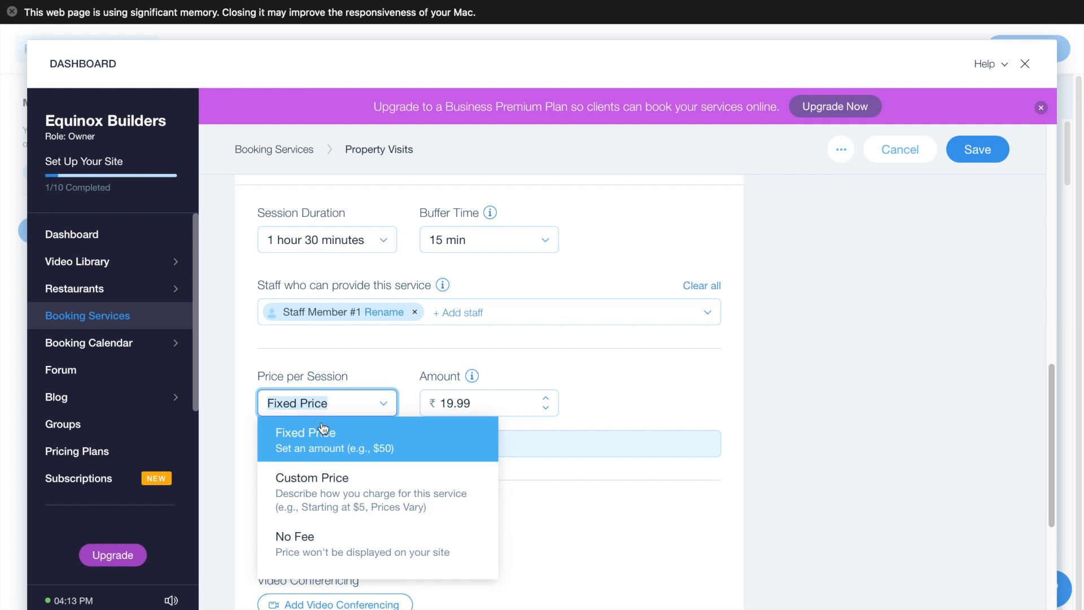
{"action": "left_click", "coordinate": [825, 355]}
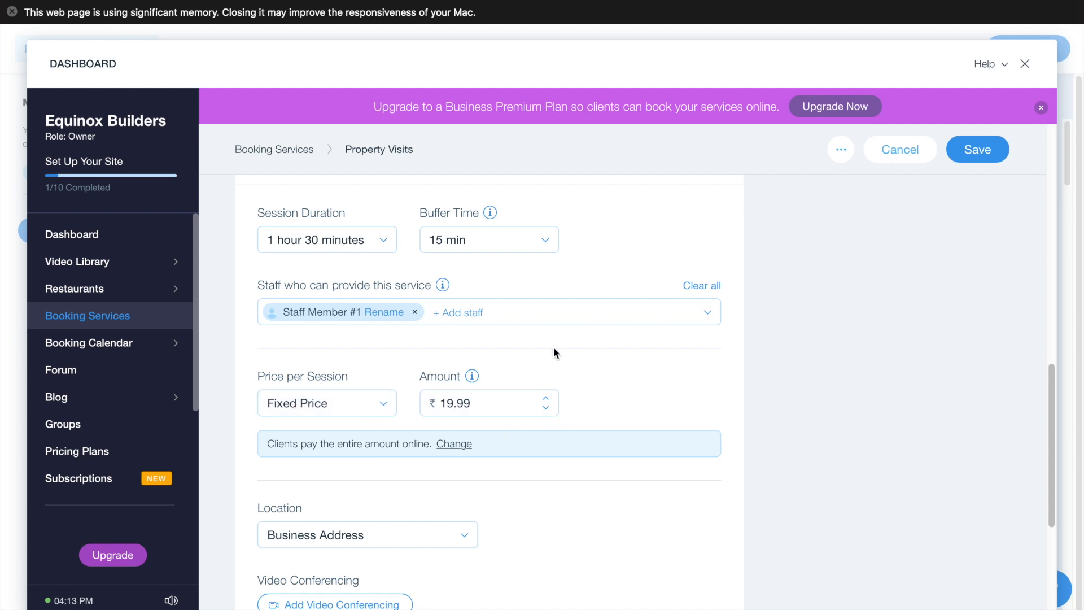
{"action": "left_click", "coordinate": [302, 406]}
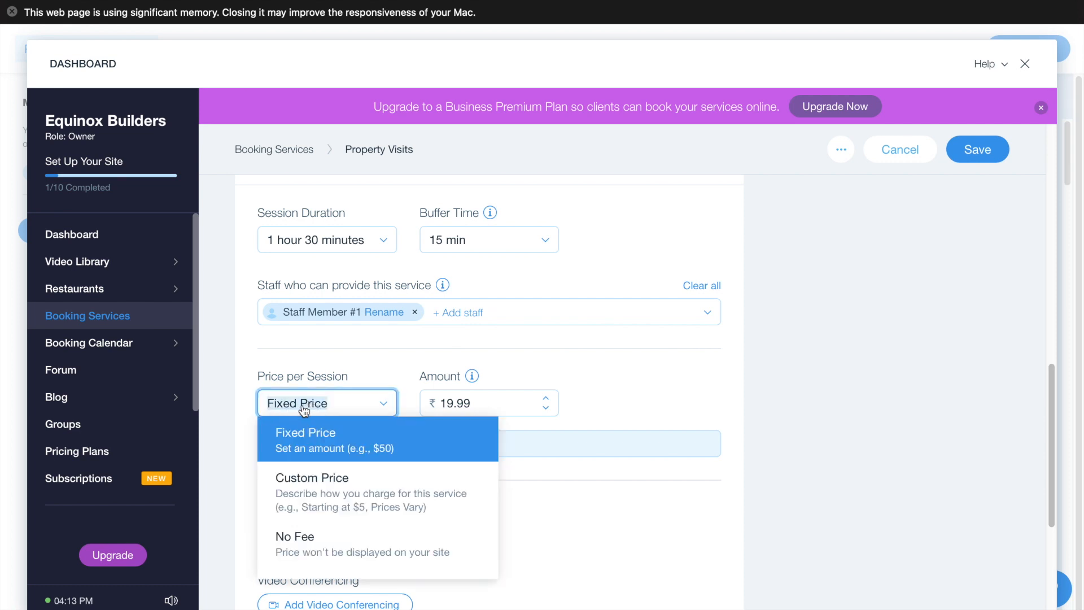
{"action": "left_click", "coordinate": [315, 493]}
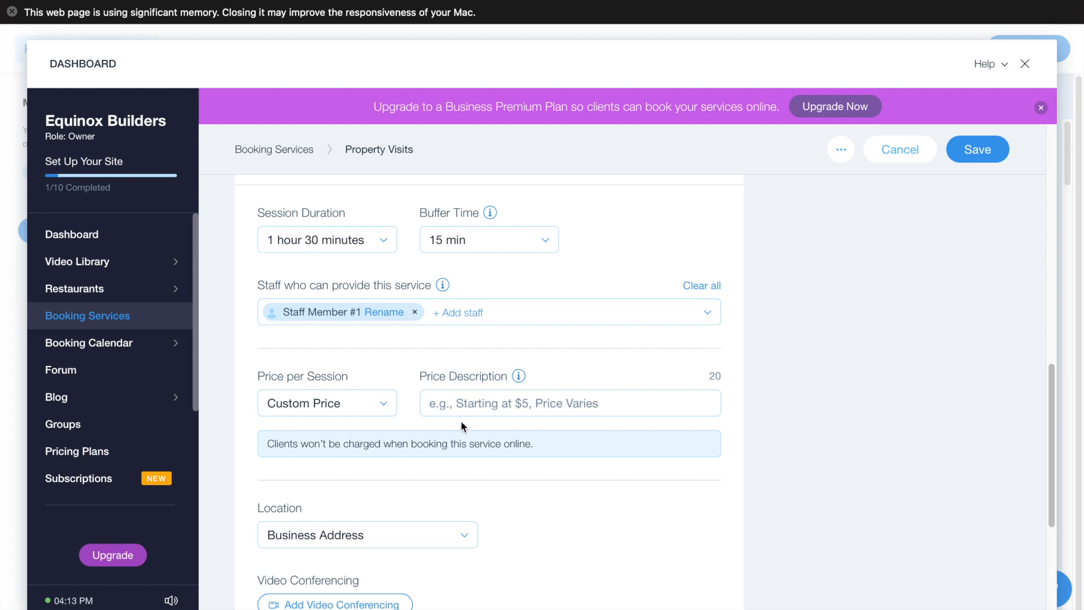
{"action": "left_click", "coordinate": [461, 403]}
{"action": "type", "text": "Free"}
Step: Review the Property Visits service's settings and save the service
{"action": "scroll", "coordinate": [444, 494], "scroll_direction": "down", "scroll_amount": 2}
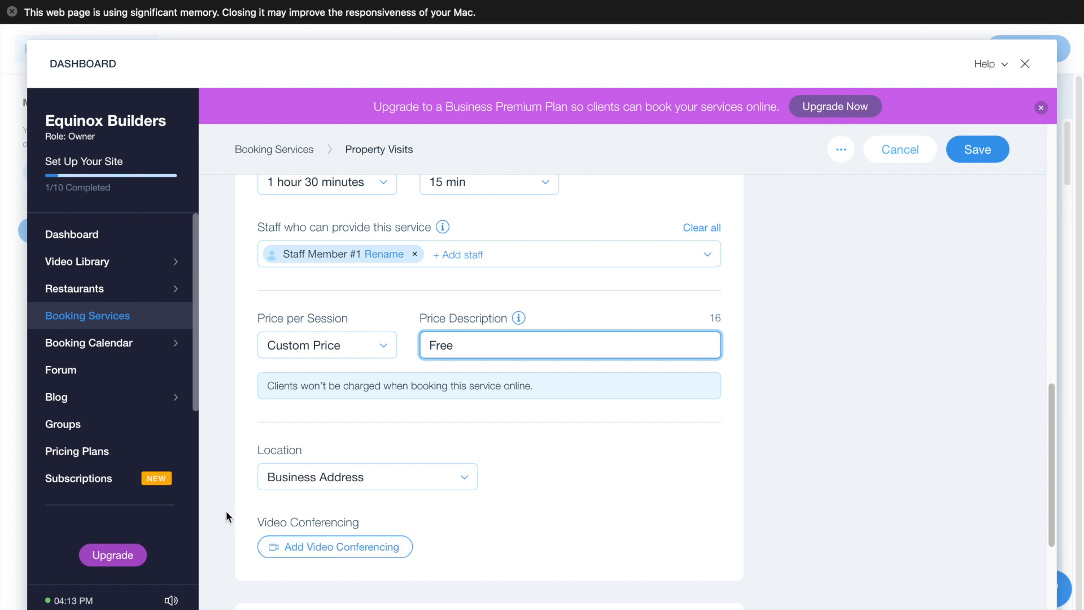
{"action": "scroll", "coordinate": [491, 506], "scroll_direction": "up", "scroll_amount": 10}
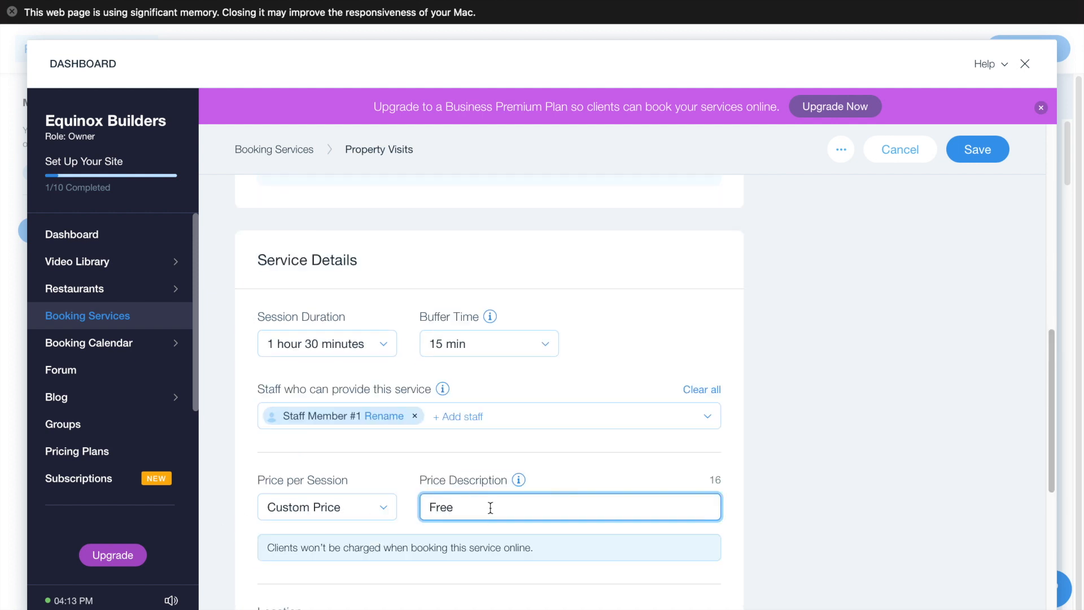
{"action": "scroll", "coordinate": [497, 502], "scroll_direction": "up", "scroll_amount": 3}
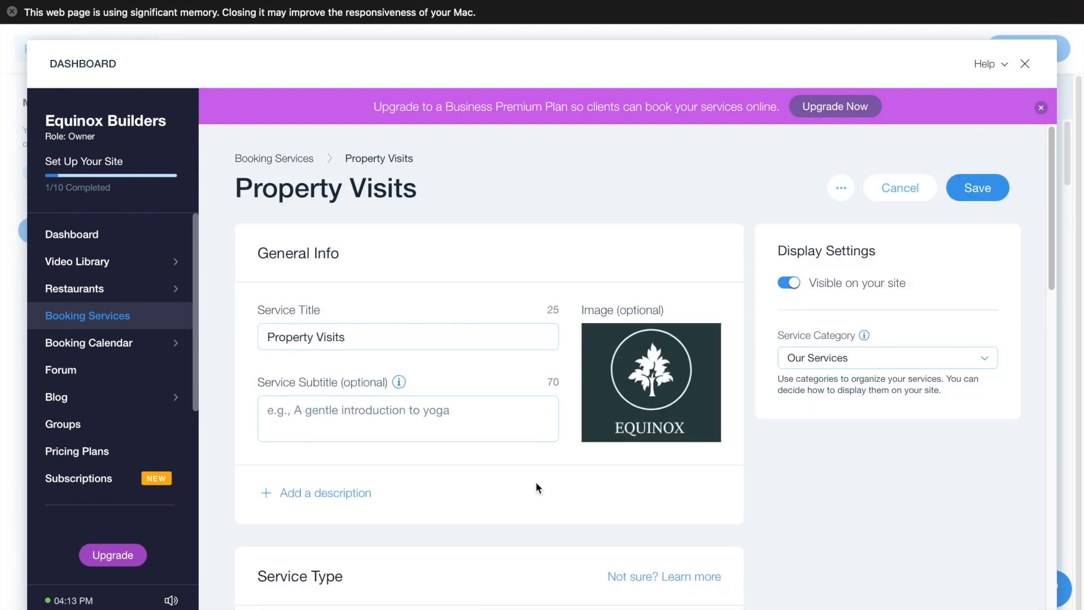
{"action": "scroll", "coordinate": [501, 450], "scroll_direction": "down", "scroll_amount": 12}
{"action": "scroll", "coordinate": [500, 452], "scroll_direction": "down", "scroll_amount": 3}
{"action": "scroll", "coordinate": [527, 327], "scroll_direction": "up", "scroll_amount": 10}
{"action": "left_click", "coordinate": [951, 189]}
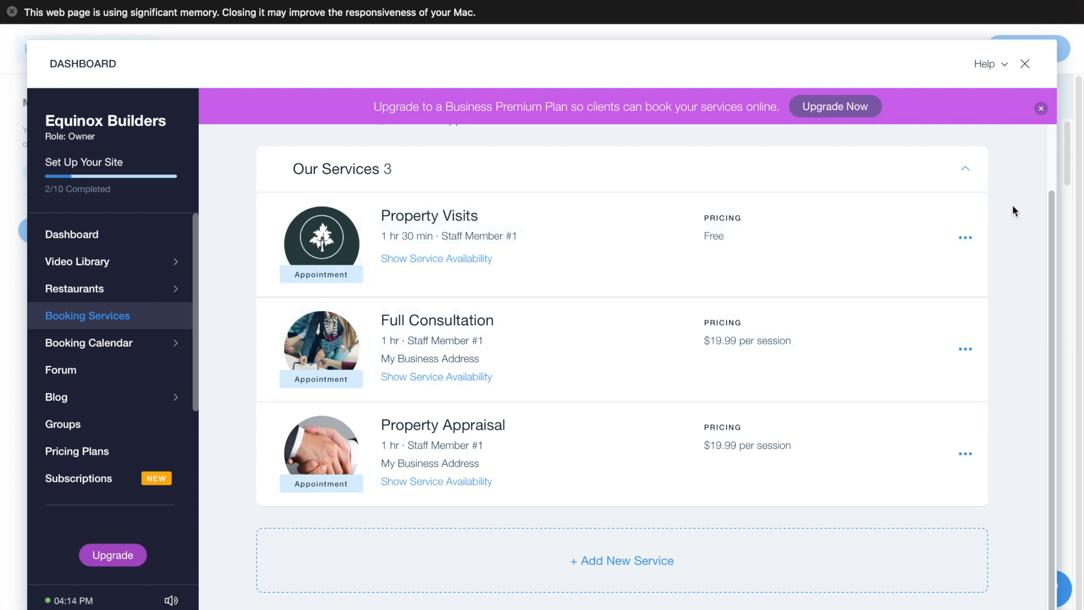
Step: Close the dashboard and review the Home page's updated booking services and the sections below them
{"action": "left_click", "coordinate": [1024, 63]}
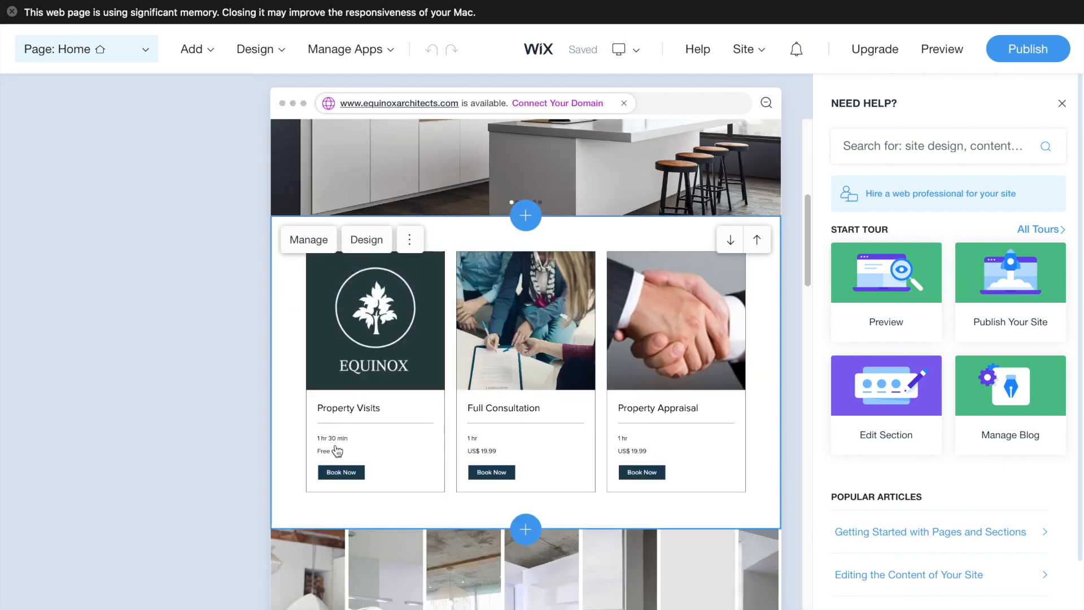
{"action": "left_click", "coordinate": [225, 117]}
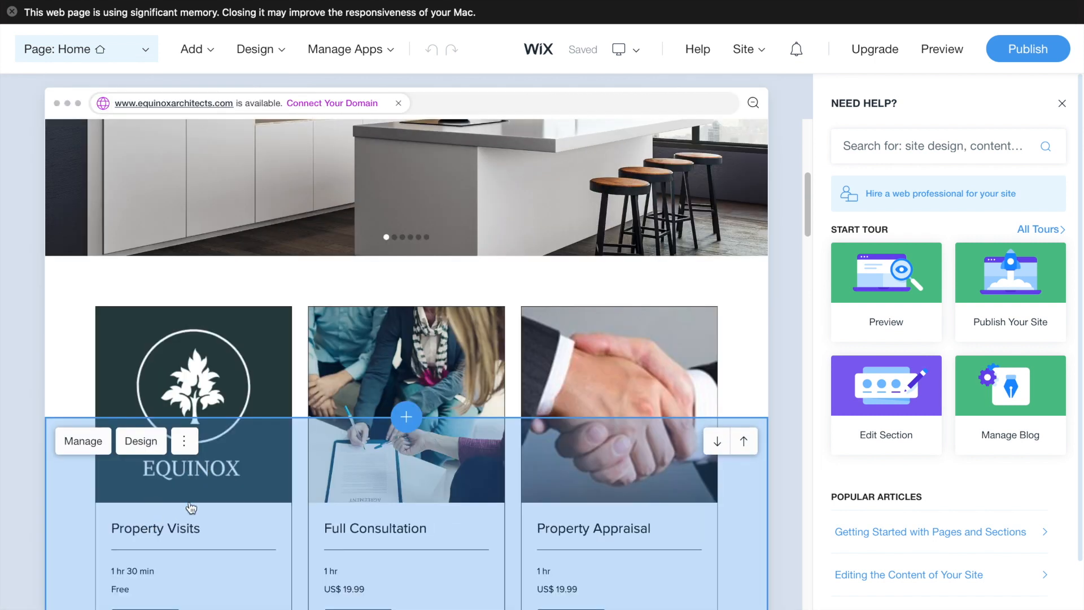
{"action": "scroll", "coordinate": [184, 495], "scroll_direction": "down", "scroll_amount": 3}
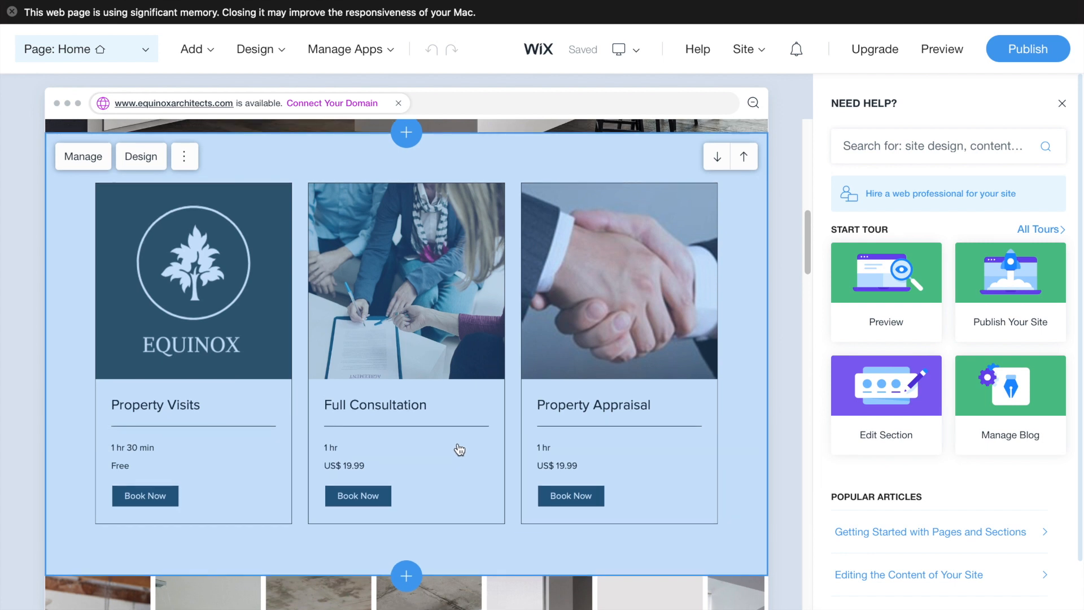
{"action": "scroll", "coordinate": [457, 450], "scroll_direction": "up", "scroll_amount": 2}
{"action": "scroll", "coordinate": [617, 423], "scroll_direction": "down", "scroll_amount": 4}
{"action": "scroll", "coordinate": [618, 427], "scroll_direction": "down", "scroll_amount": 5}
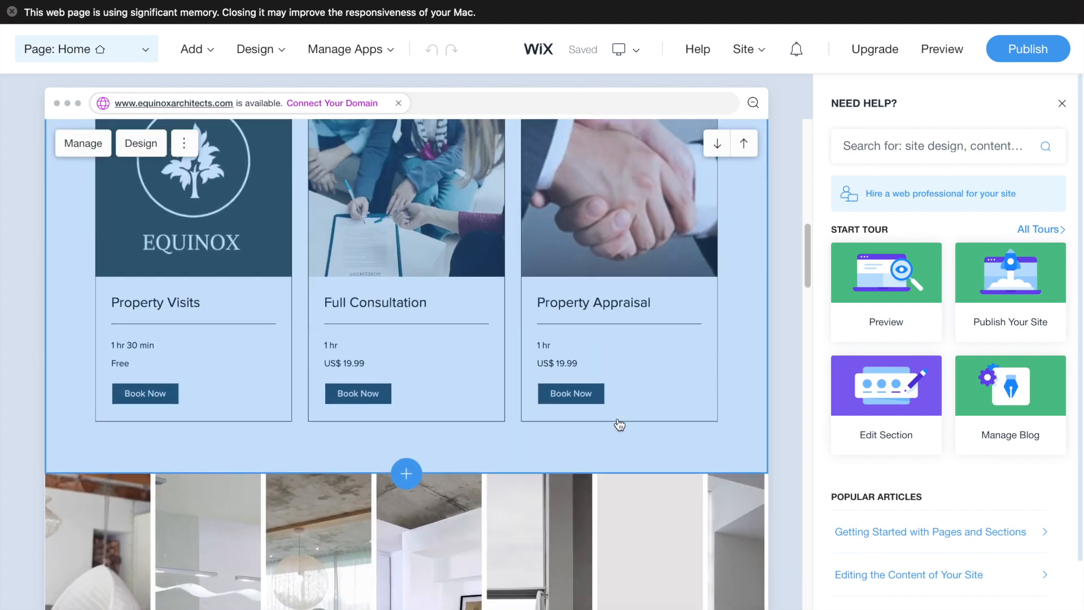
{"action": "scroll", "coordinate": [604, 447], "scroll_direction": "down", "scroll_amount": 9}
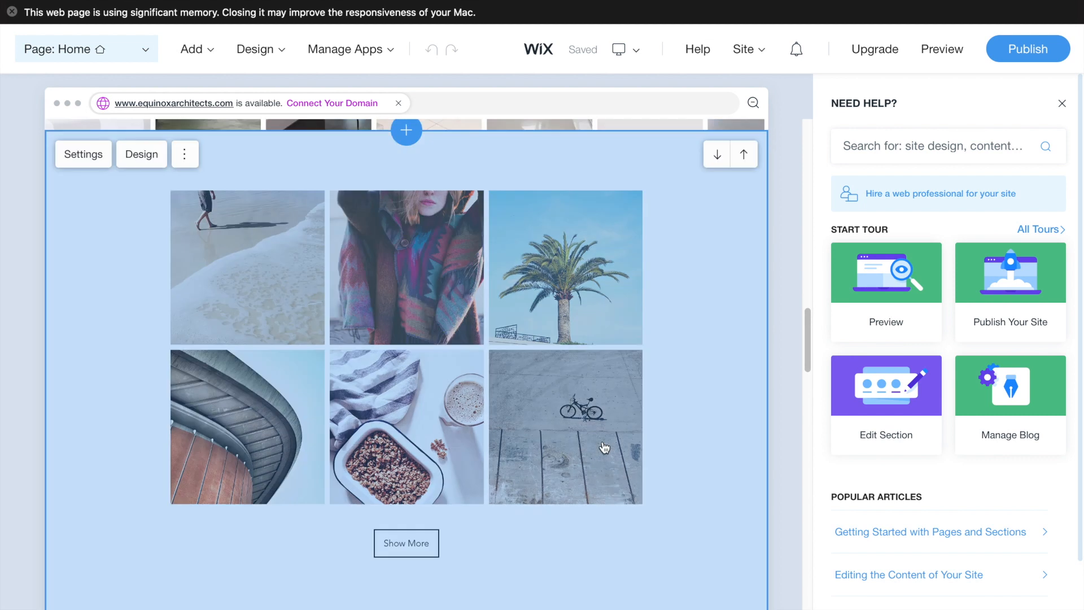
{"action": "scroll", "coordinate": [602, 446], "scroll_direction": "up", "scroll_amount": 2}
{"action": "scroll", "coordinate": [607, 412], "scroll_direction": "down", "scroll_amount": 3}
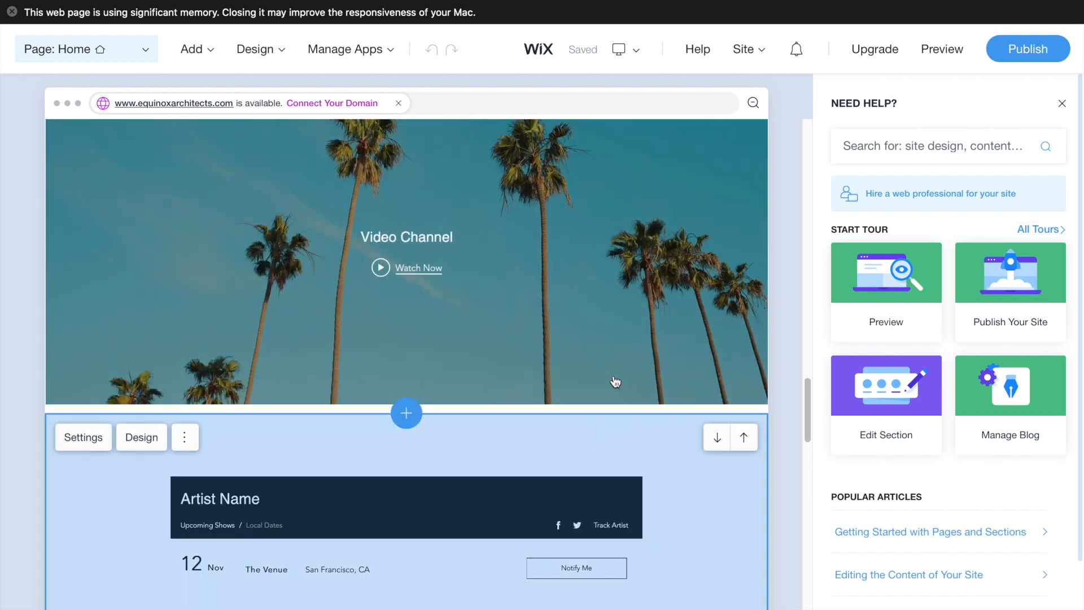
{"action": "scroll", "coordinate": [279, 319], "scroll_direction": "up", "scroll_amount": 10}
{"action": "scroll", "coordinate": [281, 323], "scroll_direction": "up", "scroll_amount": 2}
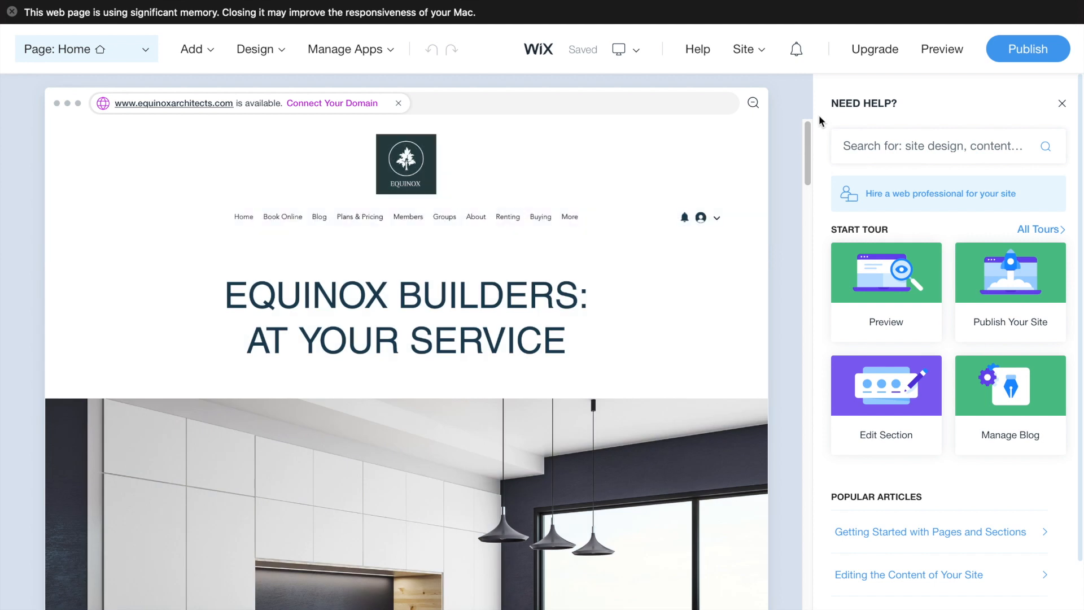
Step: Switch to the Buying page and look over its content down to the subscribe form
{"action": "left_click", "coordinate": [123, 60]}
{"action": "scroll", "coordinate": [90, 452], "scroll_direction": "down", "scroll_amount": 1}
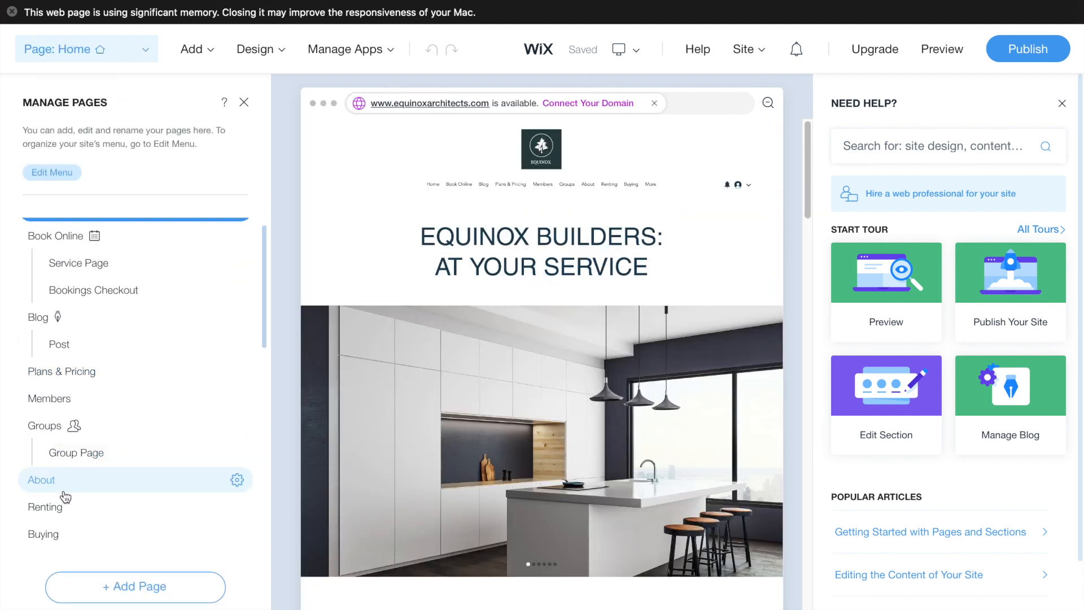
{"action": "left_click", "coordinate": [57, 534]}
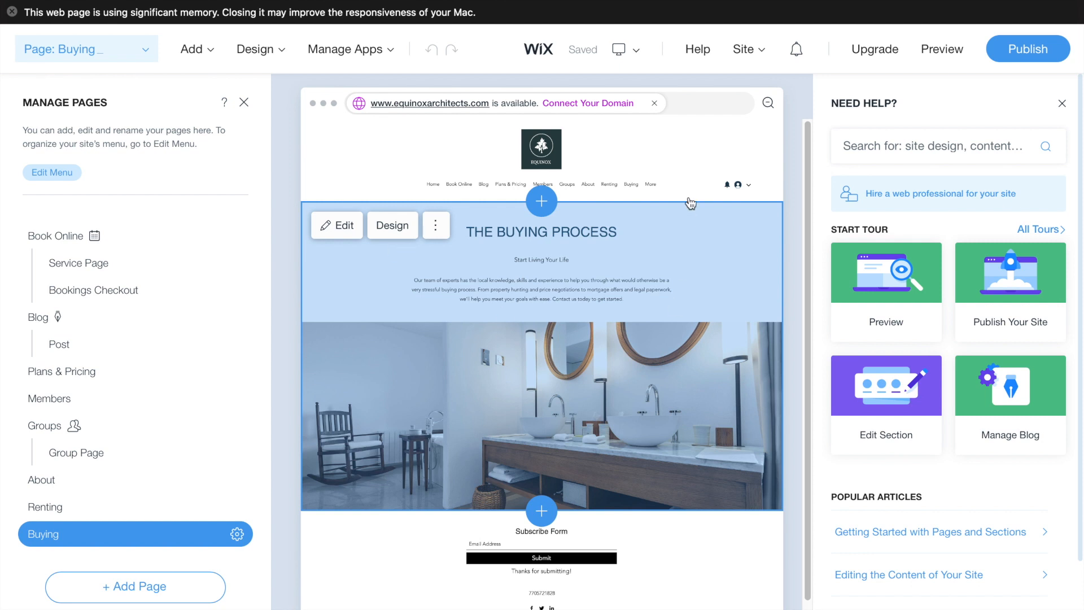
{"action": "scroll", "coordinate": [625, 448], "scroll_direction": "down", "scroll_amount": 1}
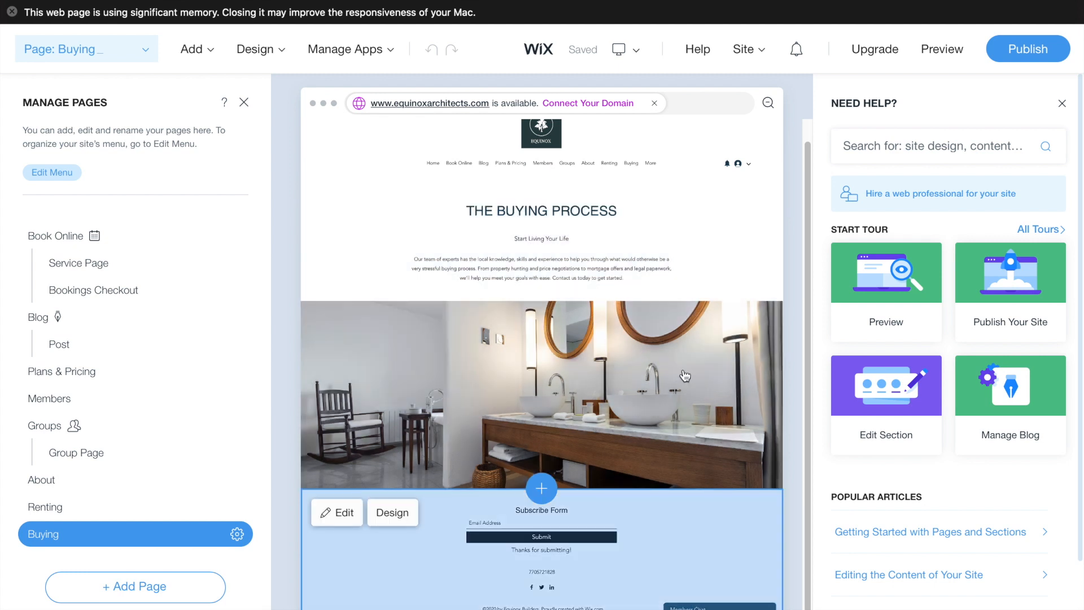
{"action": "left_click", "coordinate": [244, 102]}
{"action": "scroll", "coordinate": [568, 308], "scroll_direction": "down", "scroll_amount": 5}
{"action": "scroll", "coordinate": [569, 317], "scroll_direction": "up", "scroll_amount": 5}
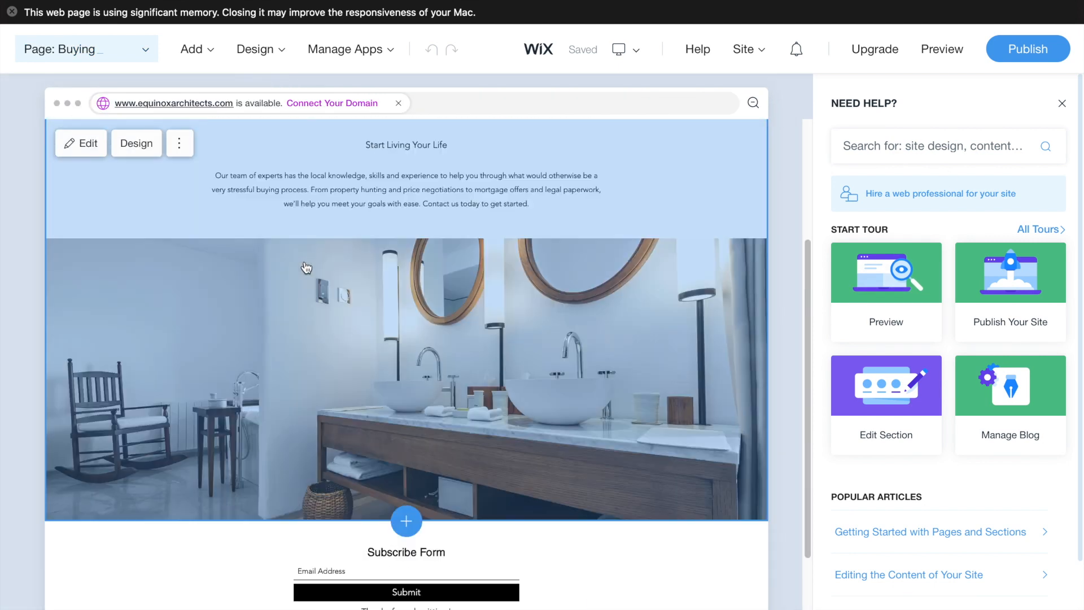
{"action": "scroll", "coordinate": [516, 305], "scroll_direction": "down", "scroll_amount": 5}
{"action": "scroll", "coordinate": [603, 404], "scroll_direction": "up", "scroll_amount": 5}
{"action": "scroll", "coordinate": [549, 371], "scroll_direction": "down", "scroll_amount": 5}
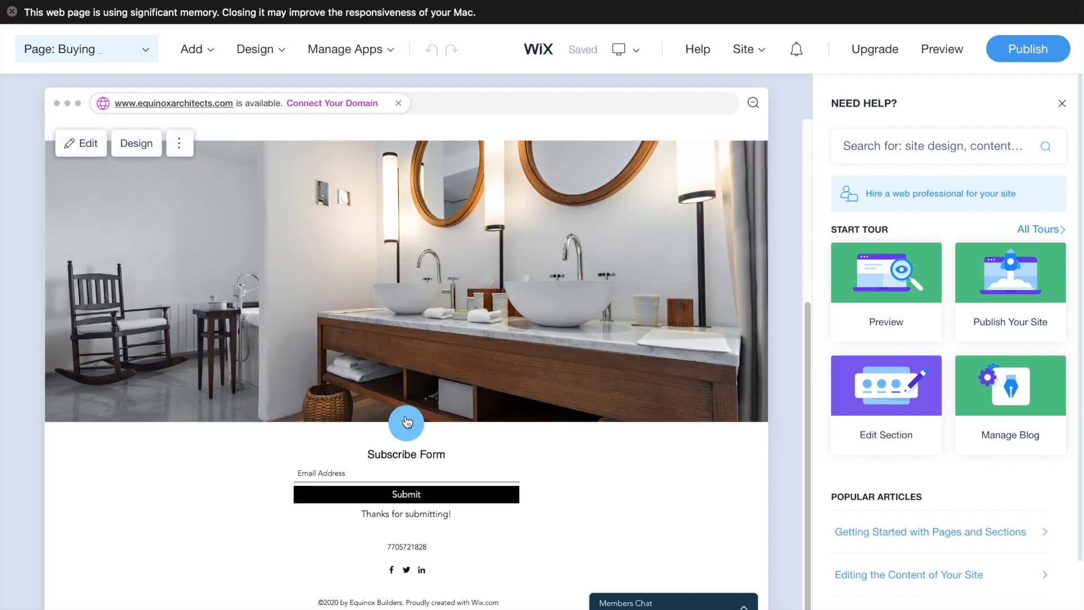
Step: Add the To Buy "Featured Listings" section with three round property photos below the buying process section
{"action": "left_click", "coordinate": [409, 425]}
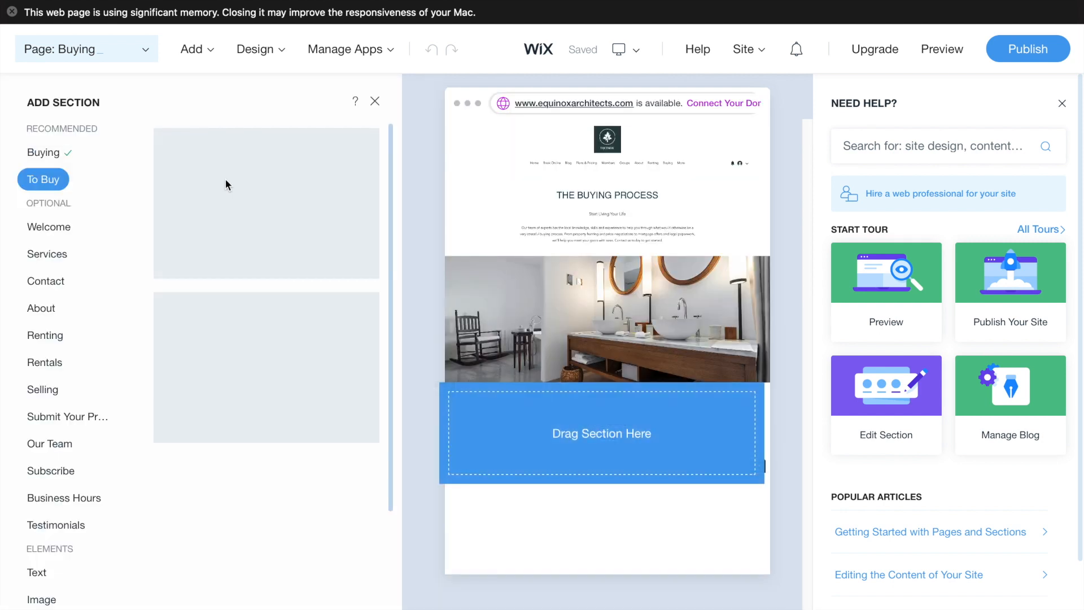
{"action": "mouse_move", "coordinate": [181, 164]}
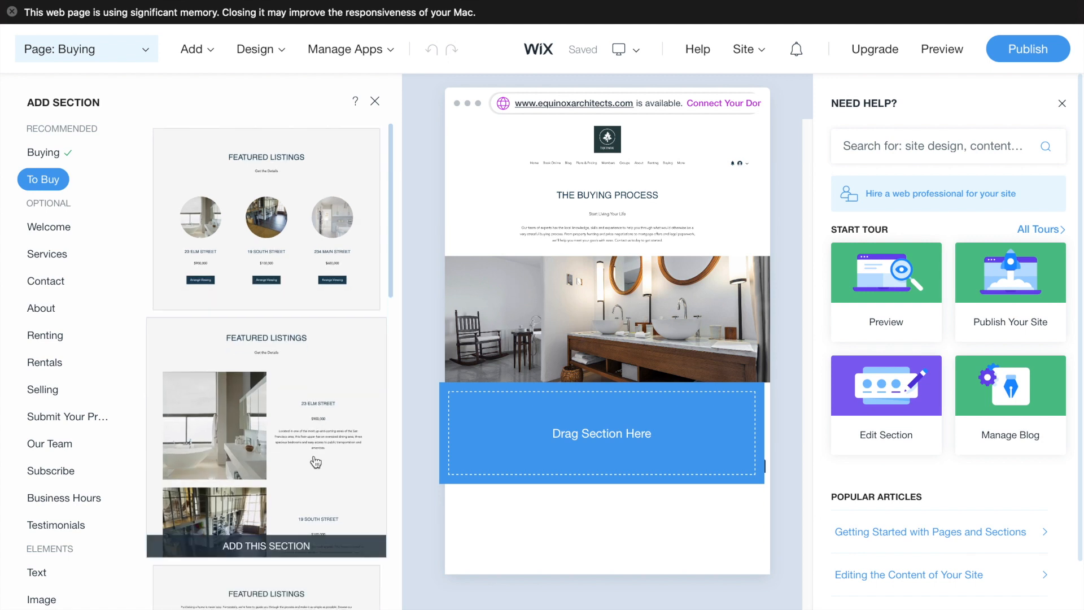
{"action": "mouse_move", "coordinate": [261, 247]}
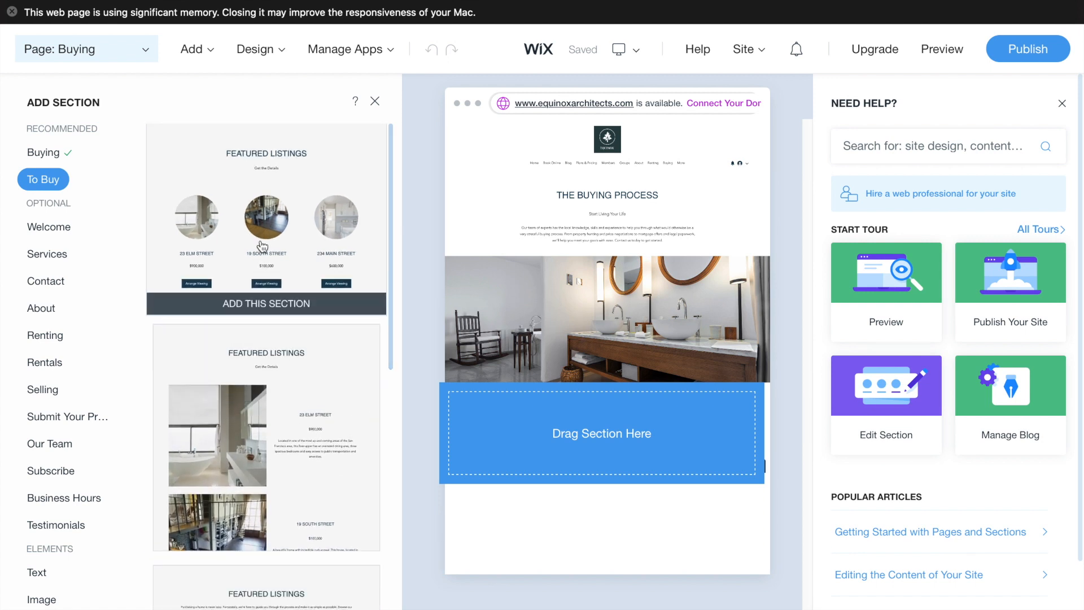
{"action": "left_click", "coordinate": [285, 219]}
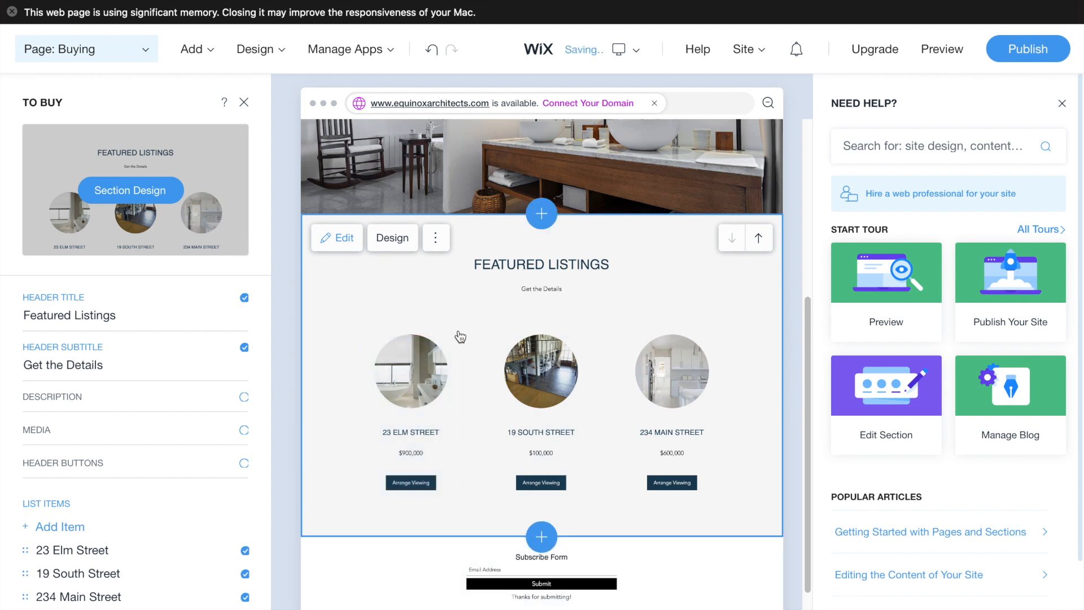
{"action": "mouse_move", "coordinate": [443, 349]}
{"action": "scroll", "coordinate": [497, 311], "scroll_direction": "up", "scroll_amount": 10}
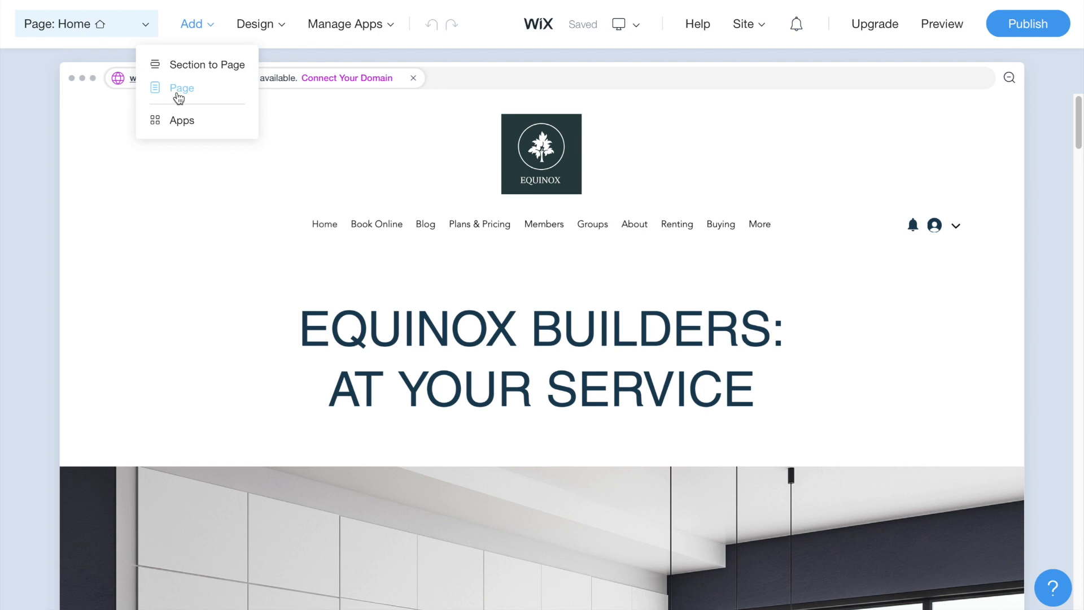
Step: Add a Selling page using the "Seller's Guide" design with title, subtitle and description beside the apartment window photo
{"action": "left_click", "coordinate": [179, 90]}
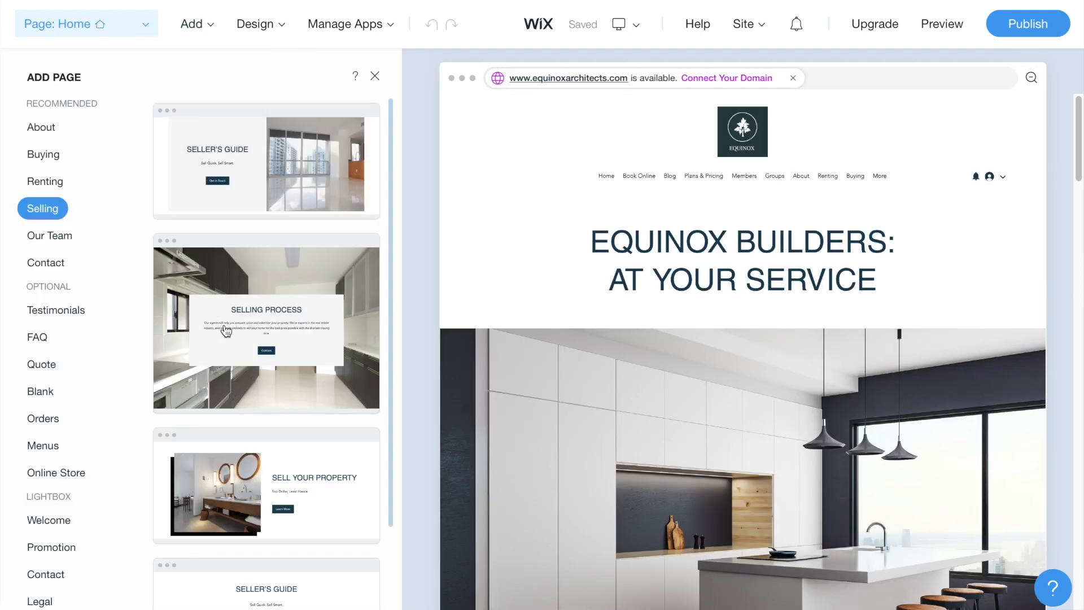
{"action": "scroll", "coordinate": [242, 360], "scroll_direction": "down", "scroll_amount": 5}
{"action": "scroll", "coordinate": [239, 359], "scroll_direction": "up", "scroll_amount": 13}
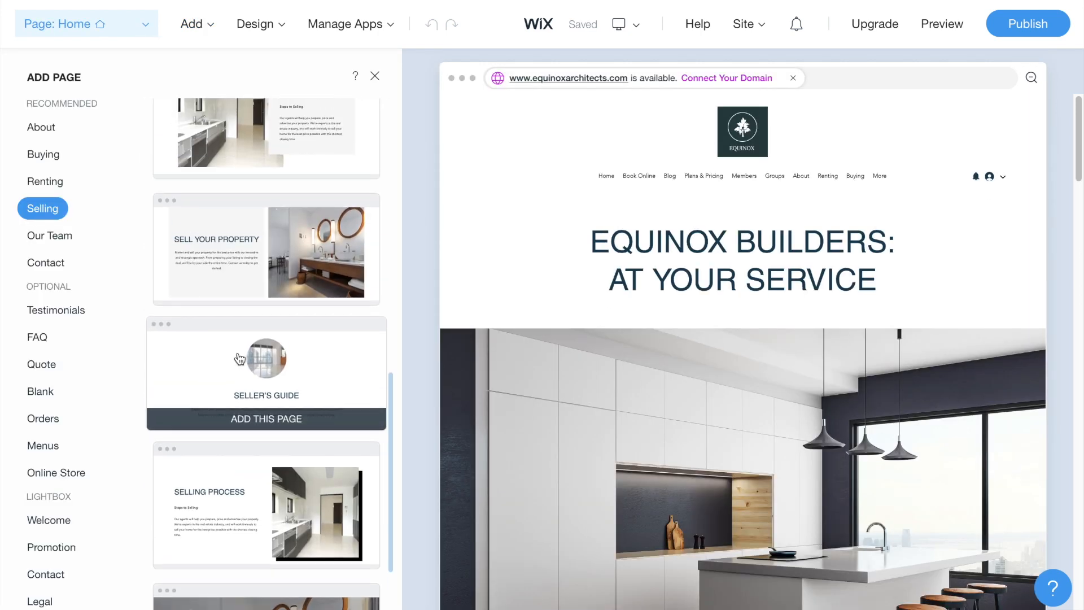
{"action": "scroll", "coordinate": [237, 356], "scroll_direction": "down", "scroll_amount": 10}
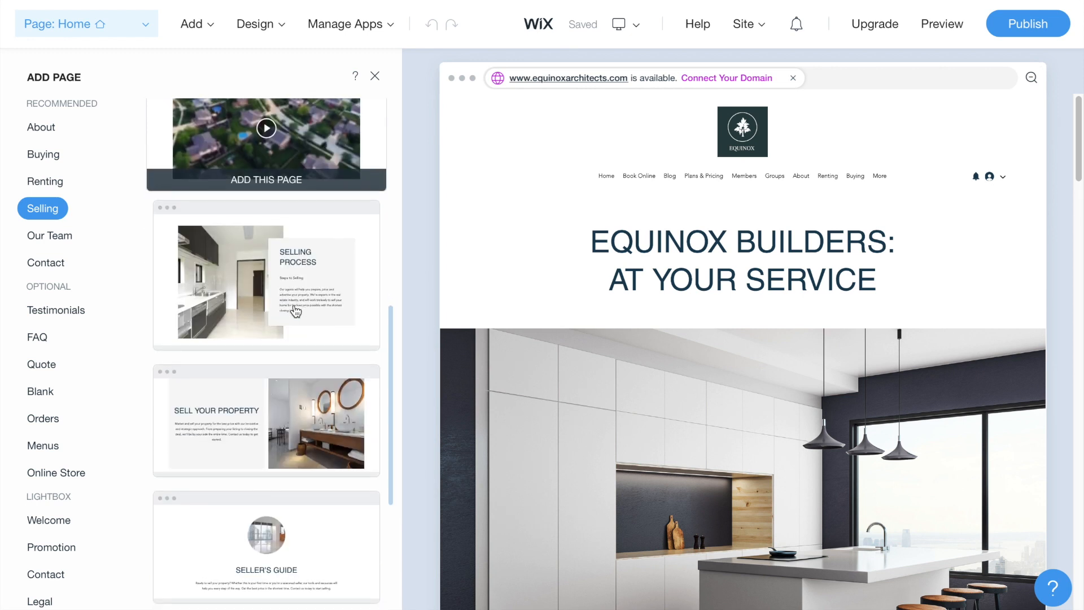
{"action": "scroll", "coordinate": [296, 317], "scroll_direction": "down", "scroll_amount": 10}
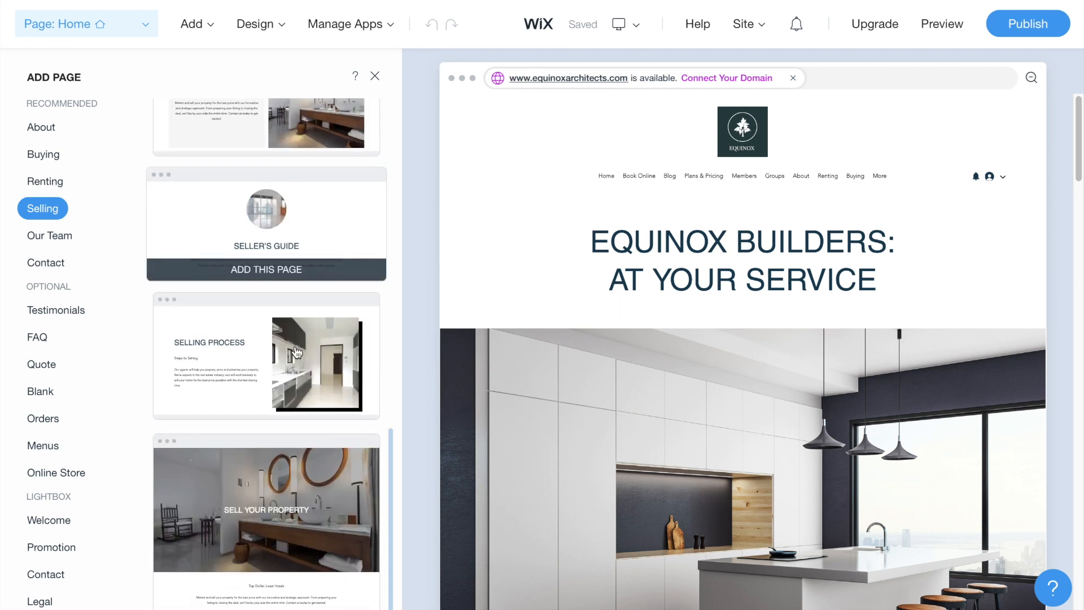
{"action": "scroll", "coordinate": [295, 353], "scroll_direction": "down", "scroll_amount": 10}
{"action": "scroll", "coordinate": [299, 354], "scroll_direction": "up", "scroll_amount": 1}
{"action": "scroll", "coordinate": [298, 354], "scroll_direction": "down", "scroll_amount": 2}
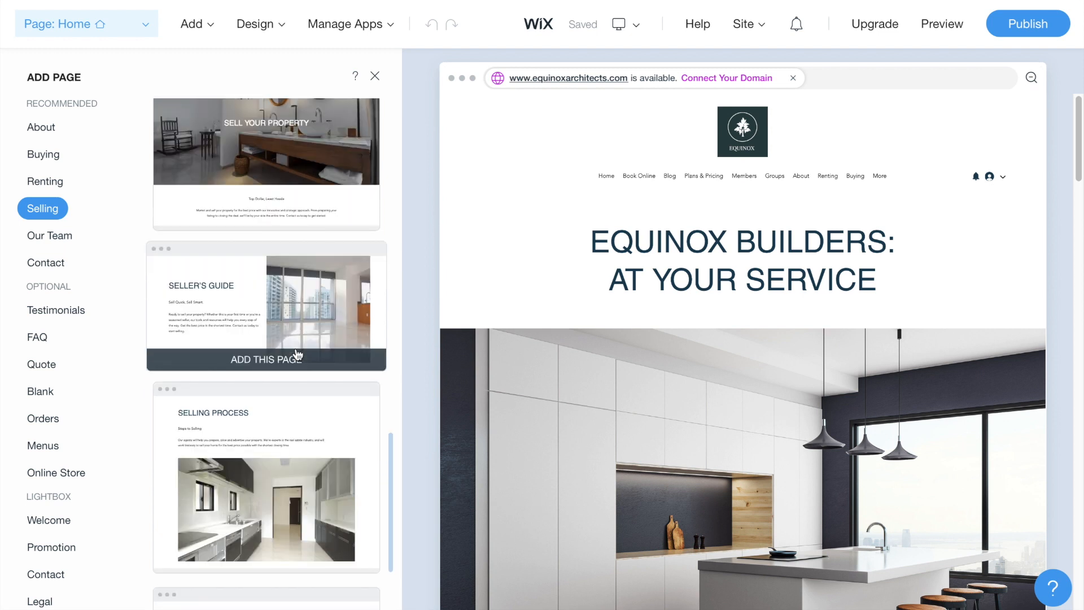
{"action": "scroll", "coordinate": [418, 214], "scroll_direction": "down", "scroll_amount": 5}
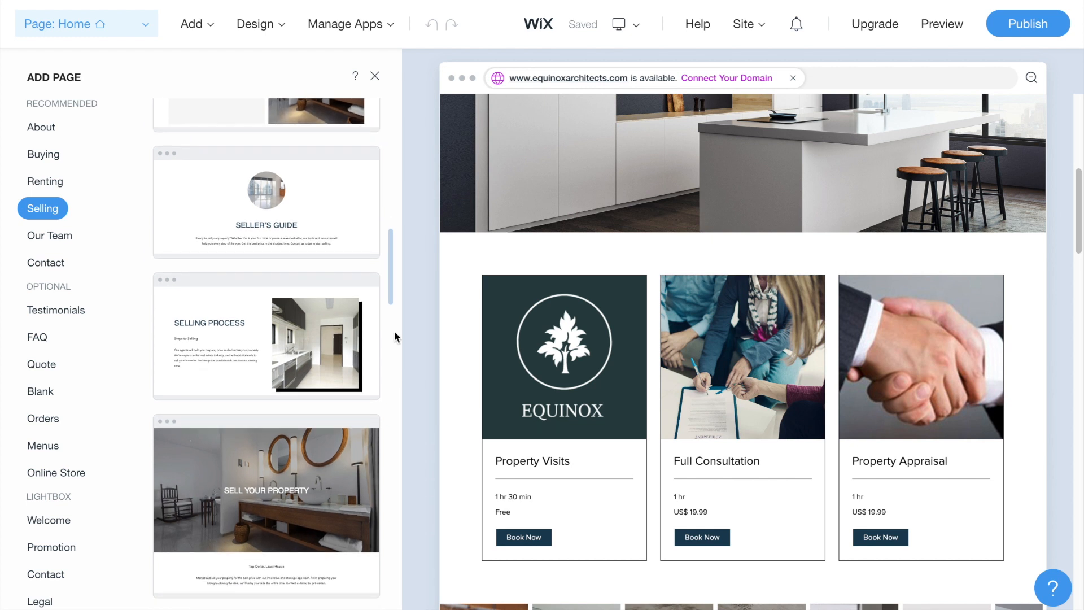
{"action": "scroll", "coordinate": [388, 391], "scroll_direction": "down", "scroll_amount": 3}
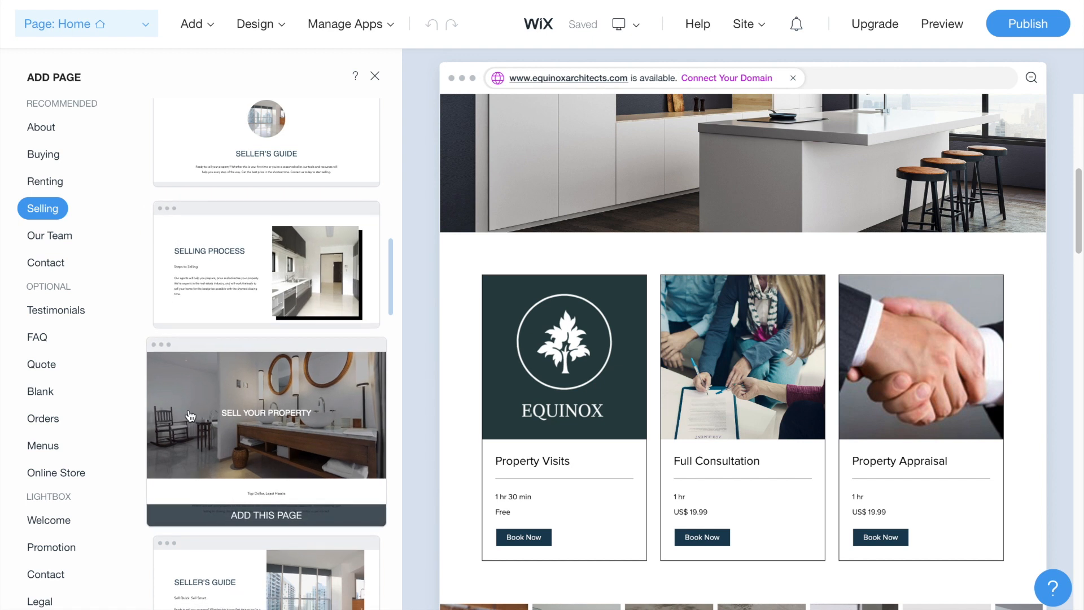
{"action": "scroll", "coordinate": [266, 438], "scroll_direction": "down", "scroll_amount": 3}
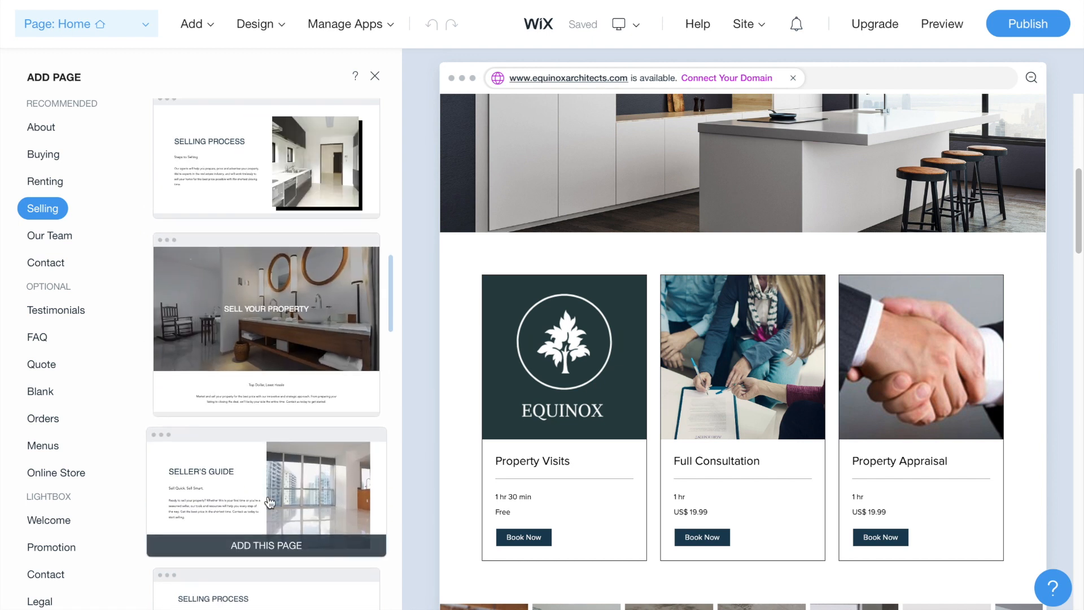
{"action": "scroll", "coordinate": [260, 511], "scroll_direction": "down", "scroll_amount": 2}
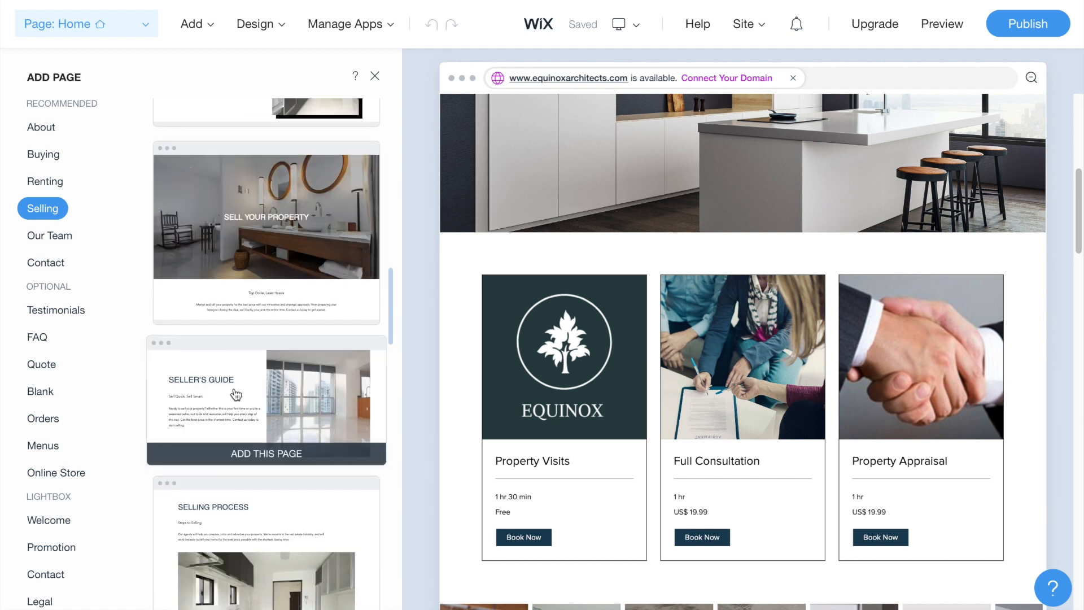
{"action": "left_click", "coordinate": [284, 403]}
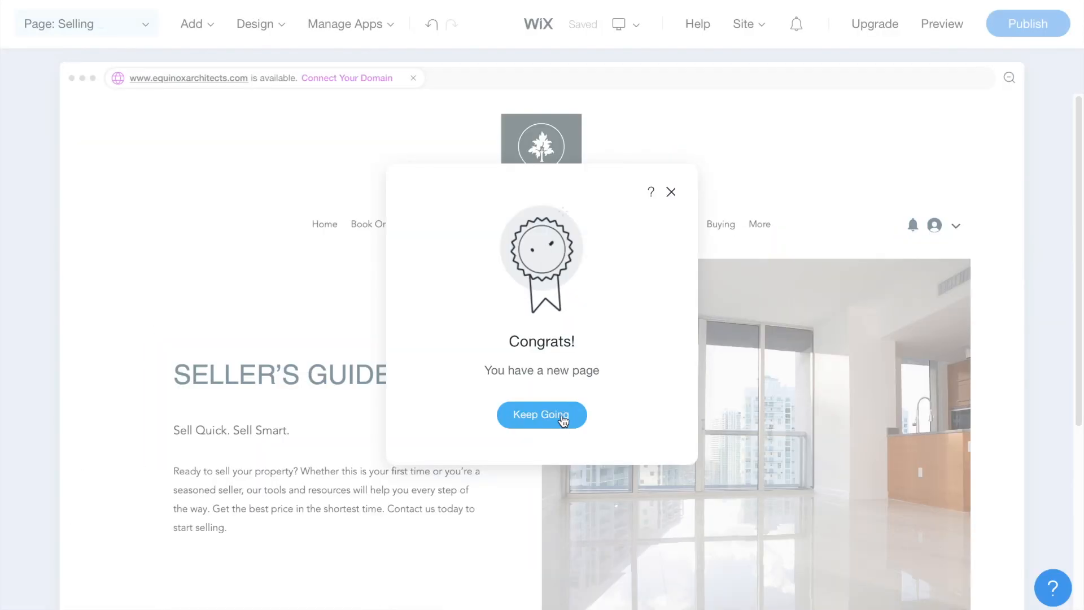
{"action": "left_click", "coordinate": [530, 416]}
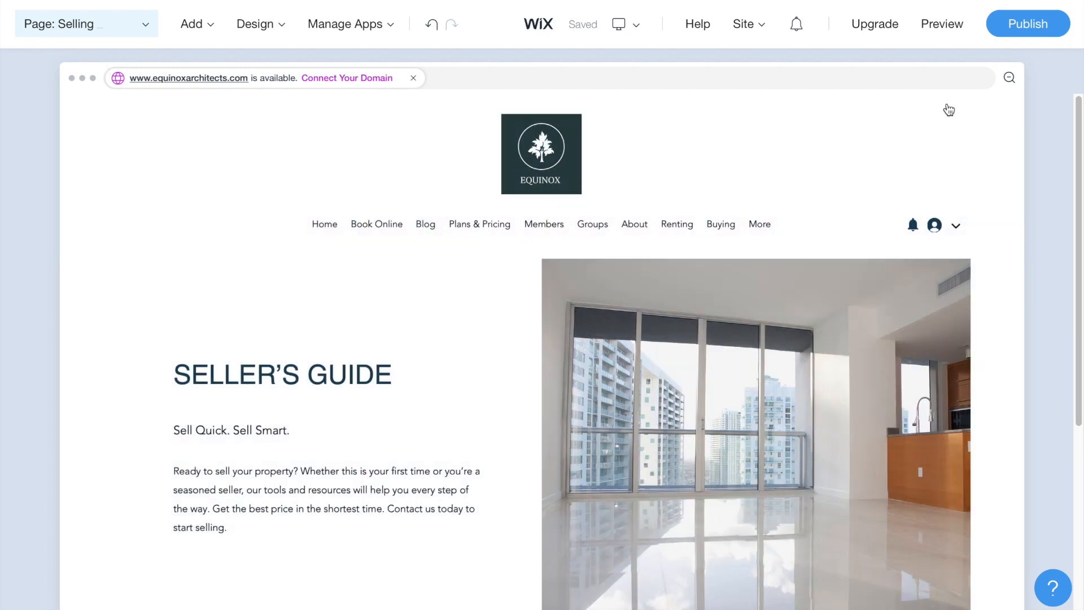
Step: Look over the new Selling page and the editable title, subtitle, description and image of its Seller's Guide section
{"action": "scroll", "coordinate": [973, 332], "scroll_direction": "down", "scroll_amount": 5}
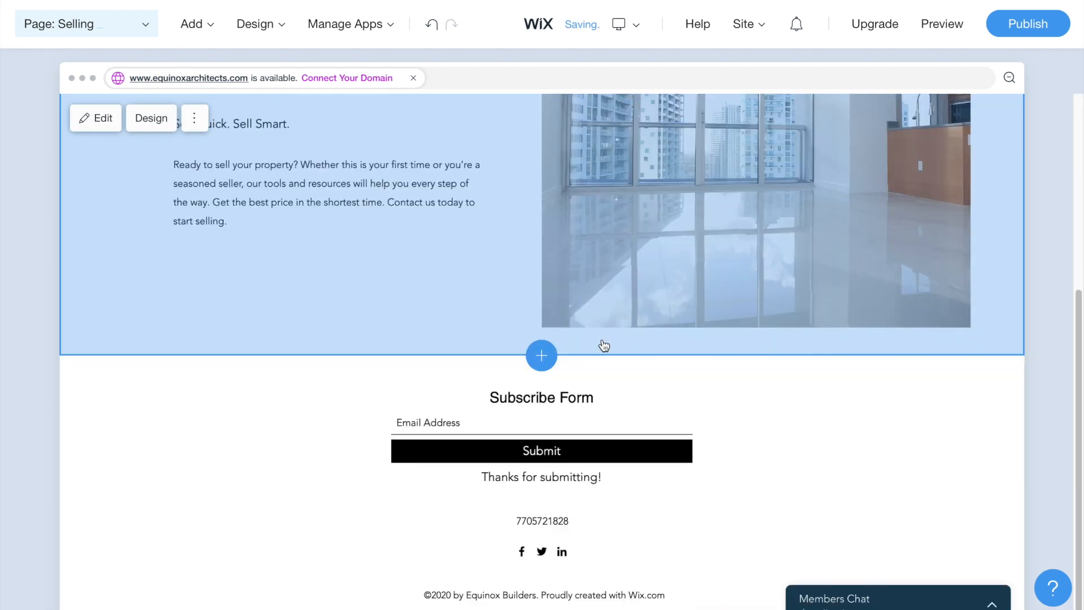
{"action": "scroll", "coordinate": [719, 360], "scroll_direction": "up", "scroll_amount": 5}
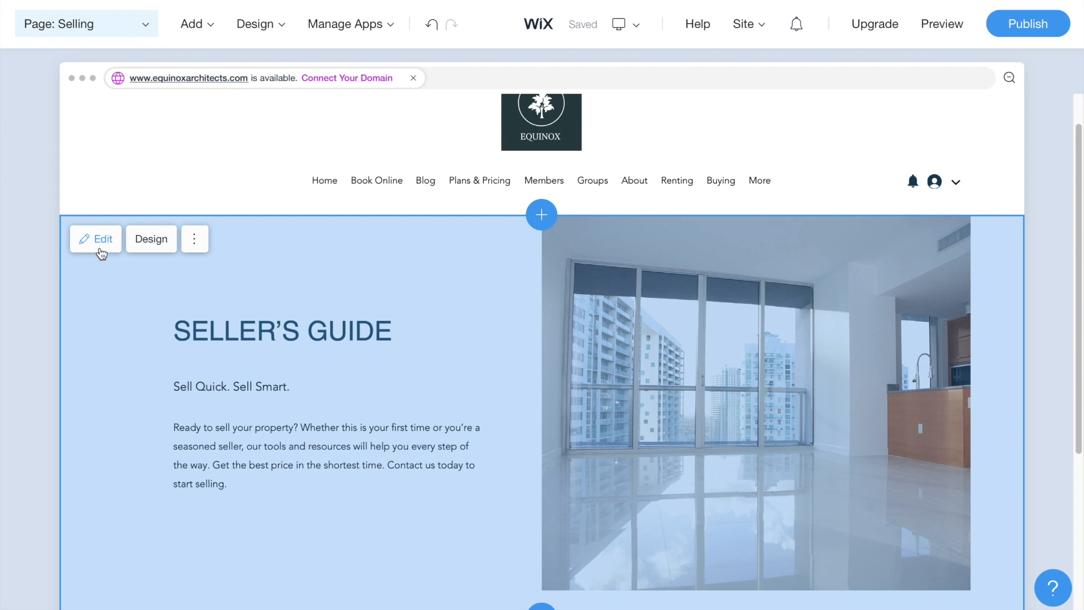
{"action": "left_click", "coordinate": [100, 251]}
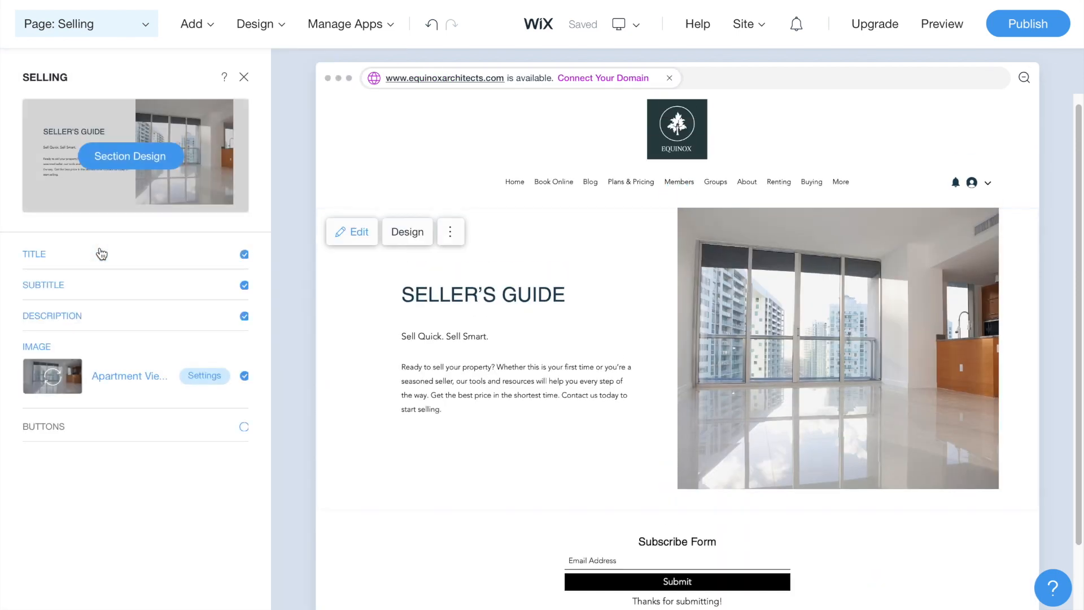
{"action": "left_click", "coordinate": [80, 412]}
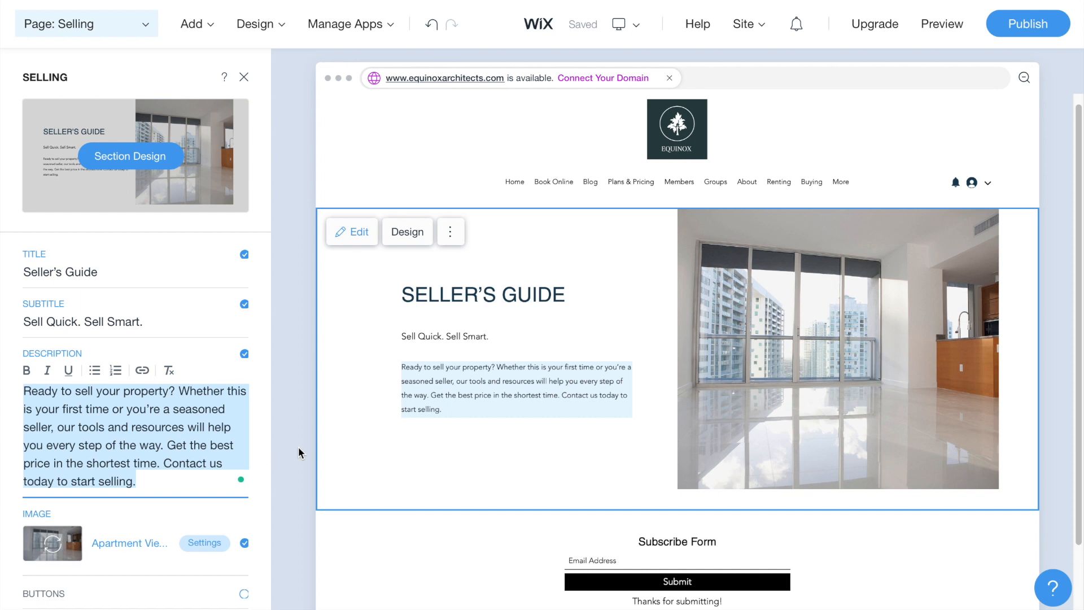
{"action": "mouse_move", "coordinate": [428, 385]}
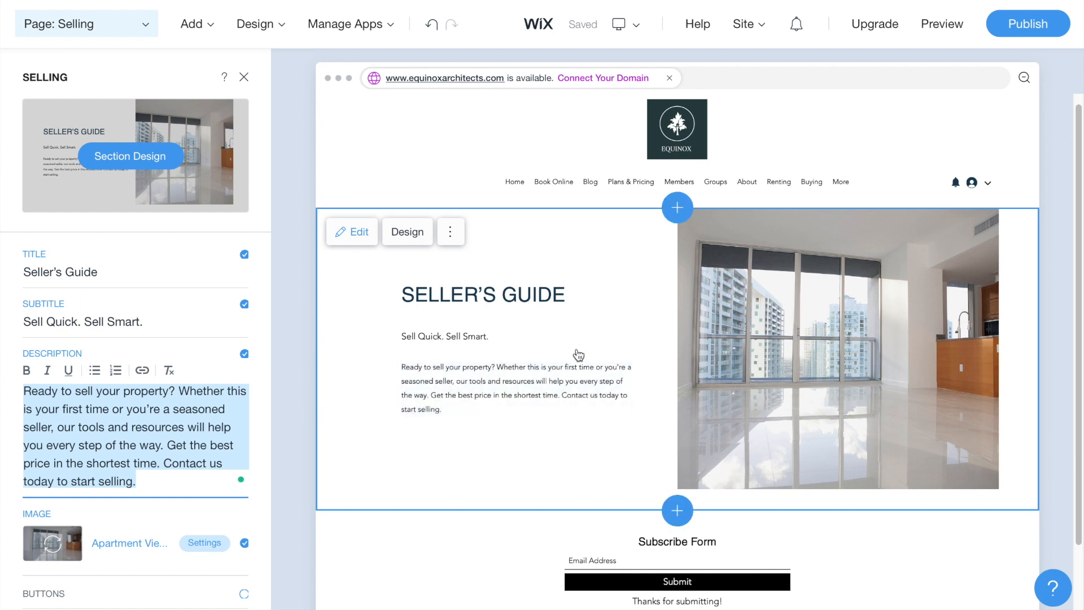
{"action": "left_click", "coordinate": [244, 79]}
Step: Add the "Submit Your Property" section with the wide modern kitchen photo above its form, below the Seller's Guide section
{"action": "scroll", "coordinate": [424, 355], "scroll_direction": "down", "scroll_amount": 5}
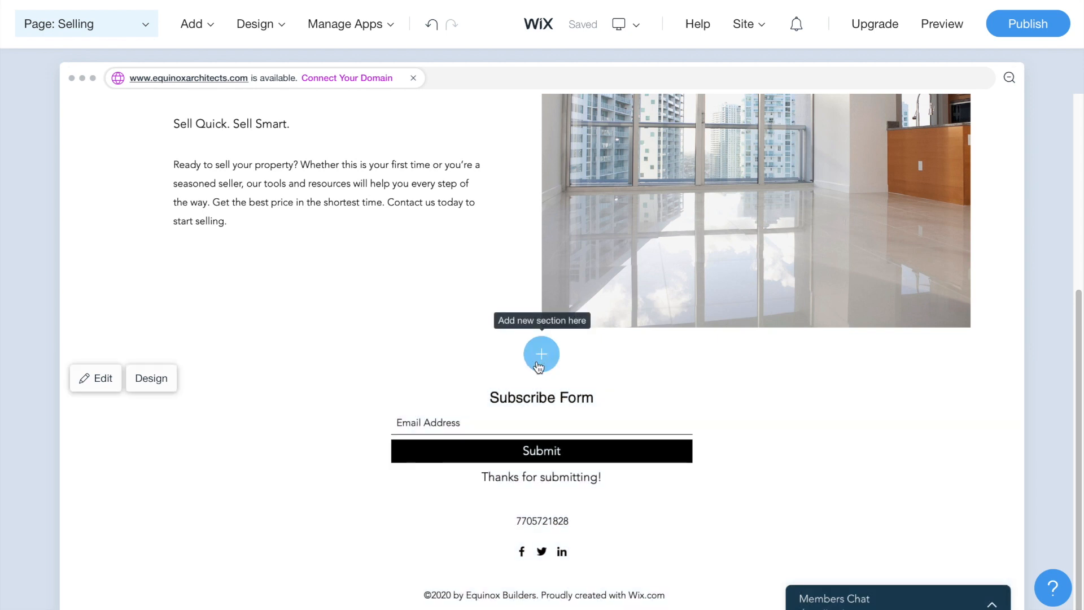
{"action": "left_click", "coordinate": [541, 354]}
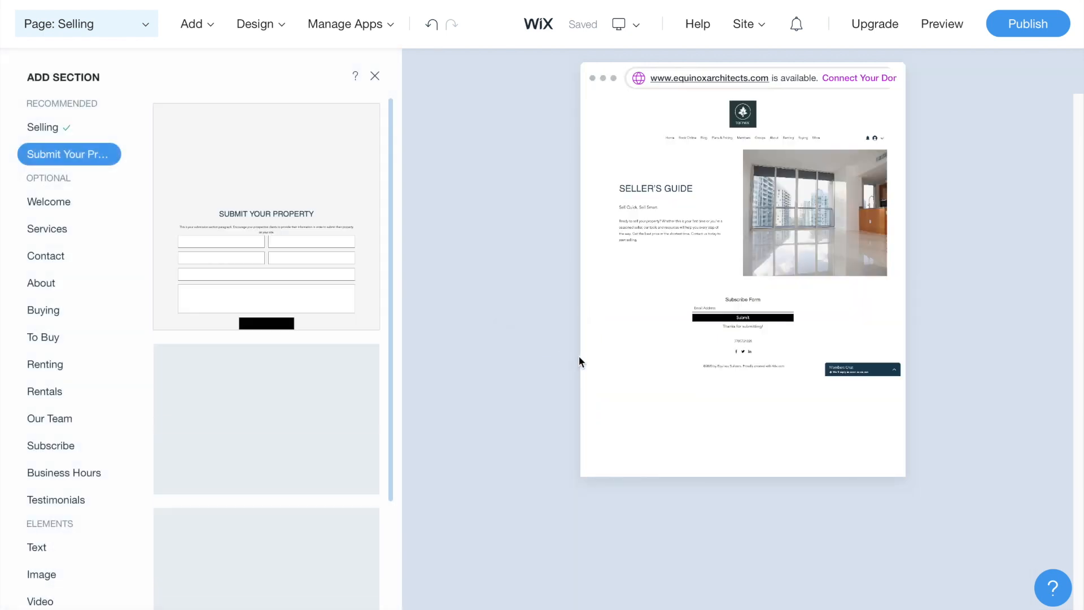
{"action": "scroll", "coordinate": [256, 404], "scroll_direction": "down", "scroll_amount": 10}
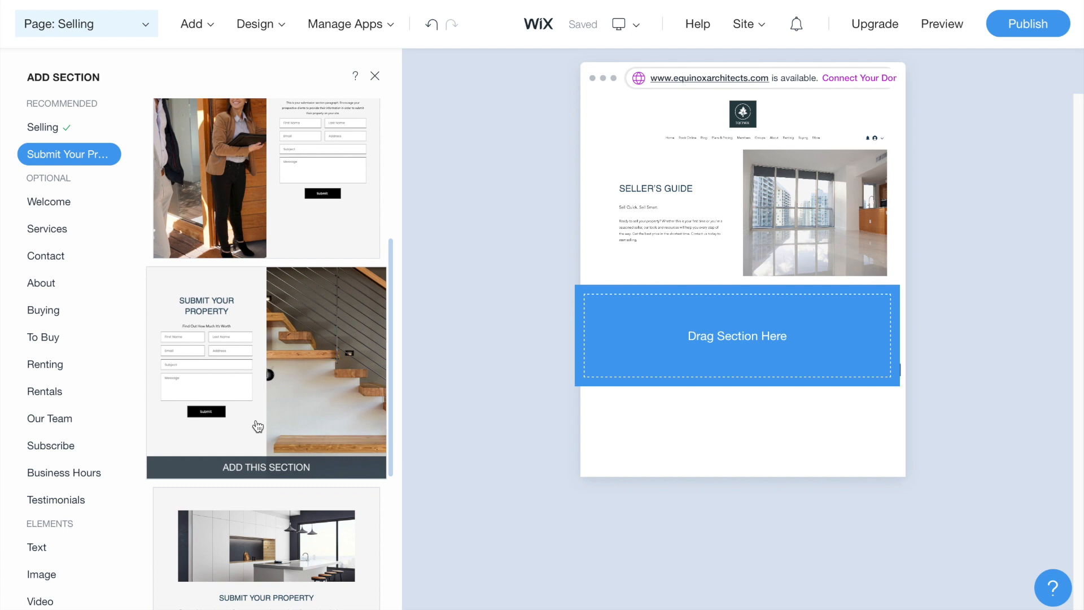
{"action": "scroll", "coordinate": [276, 356], "scroll_direction": "down", "scroll_amount": 15}
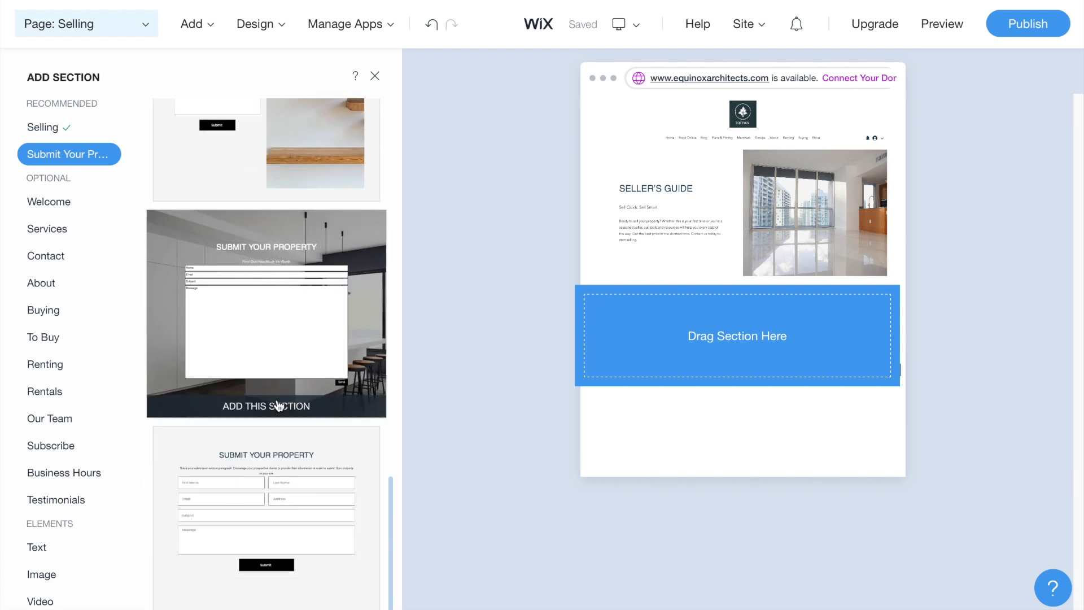
{"action": "scroll", "coordinate": [279, 405], "scroll_direction": "up", "scroll_amount": 15}
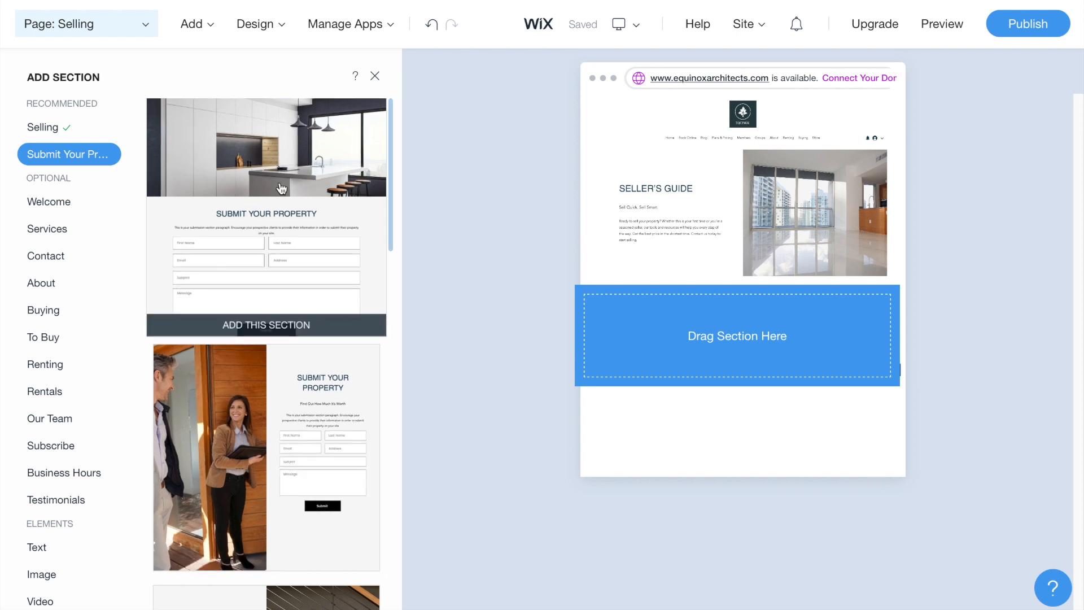
{"action": "scroll", "coordinate": [291, 226], "scroll_direction": "down", "scroll_amount": 2}
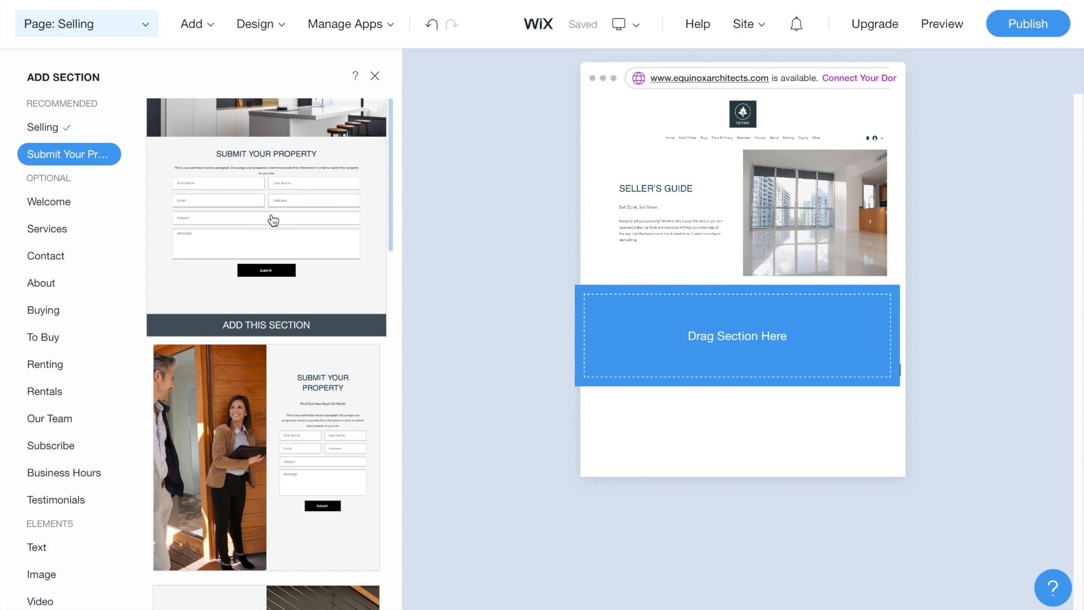
{"action": "left_click", "coordinate": [251, 178]}
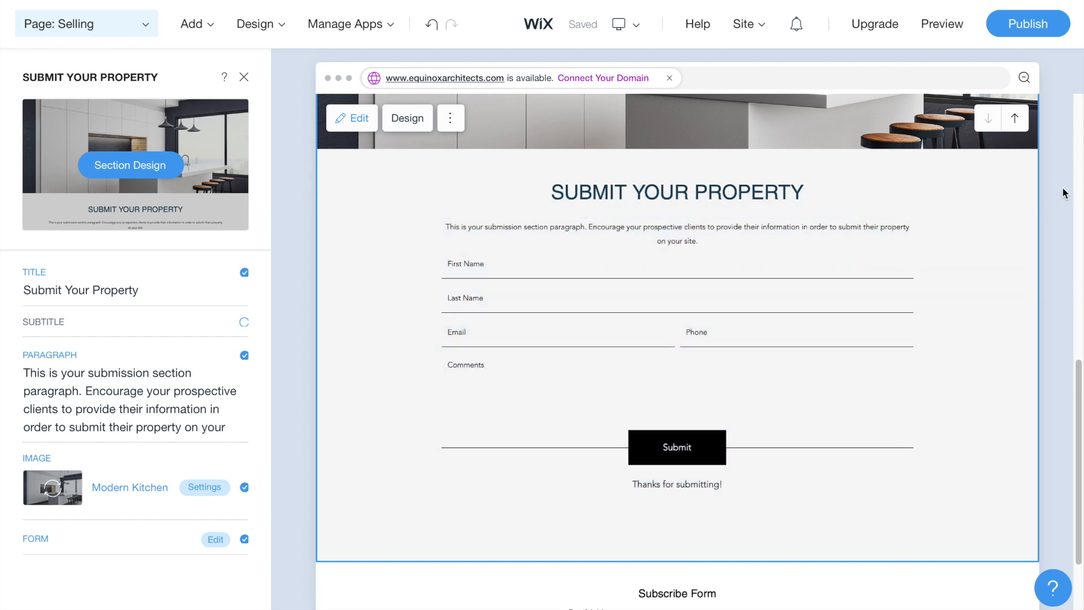
Step: Look over the Selling page from the Seller's Guide section down to the fields of the property submission form
{"action": "scroll", "coordinate": [1062, 186], "scroll_direction": "down", "scroll_amount": 3}
{"action": "scroll", "coordinate": [1056, 202], "scroll_direction": "up", "scroll_amount": 10}
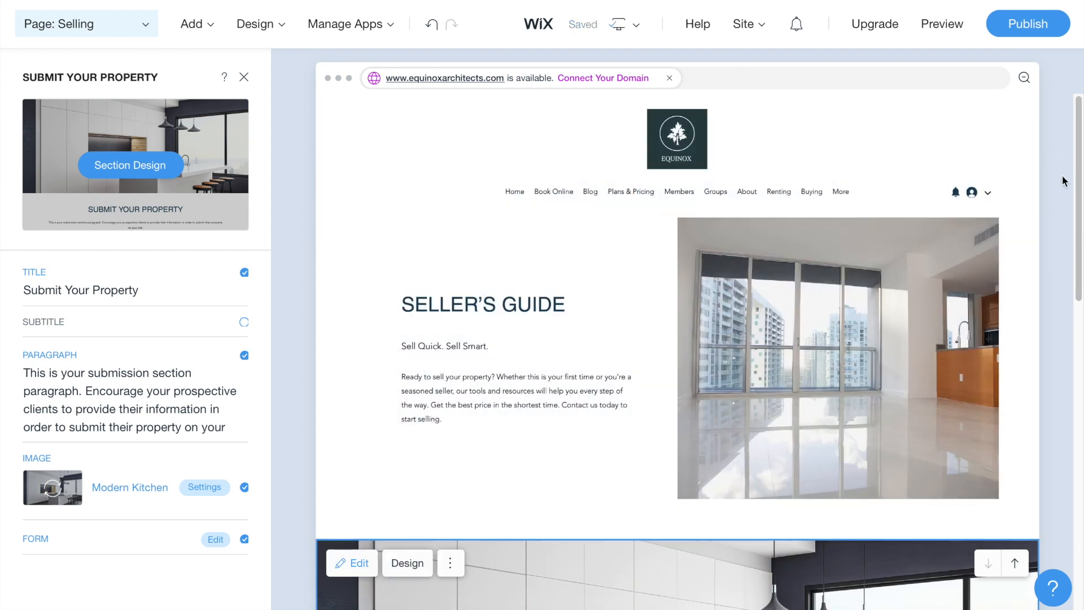
{"action": "scroll", "coordinate": [1071, 341], "scroll_direction": "down", "scroll_amount": 5}
{"action": "scroll", "coordinate": [1070, 341], "scroll_direction": "down", "scroll_amount": 7}
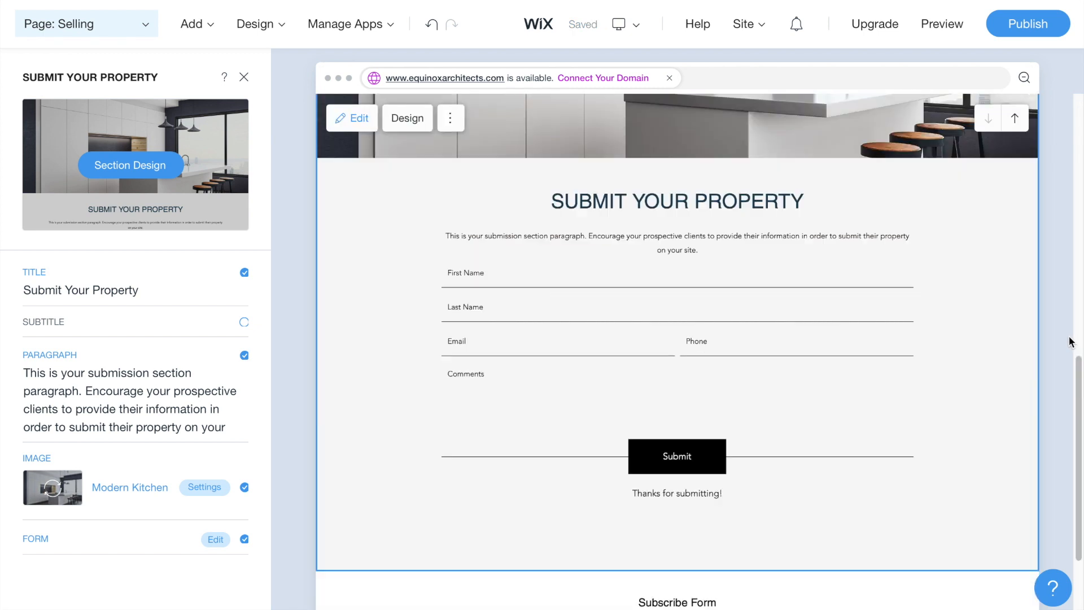
{"action": "scroll", "coordinate": [1070, 341], "scroll_direction": "up", "scroll_amount": 12}
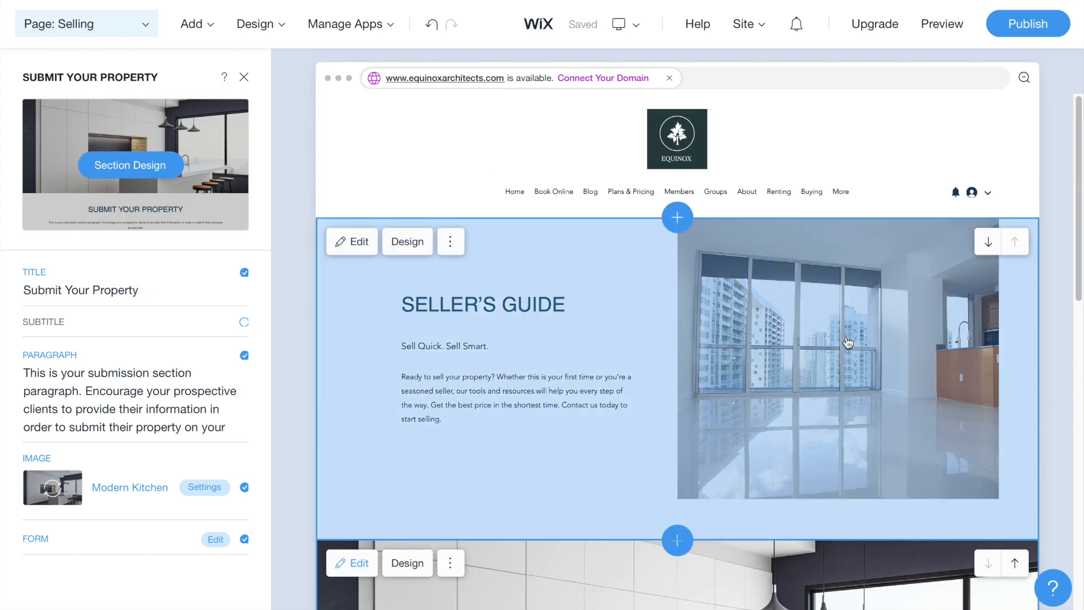
{"action": "scroll", "coordinate": [533, 367], "scroll_direction": "down", "scroll_amount": 10}
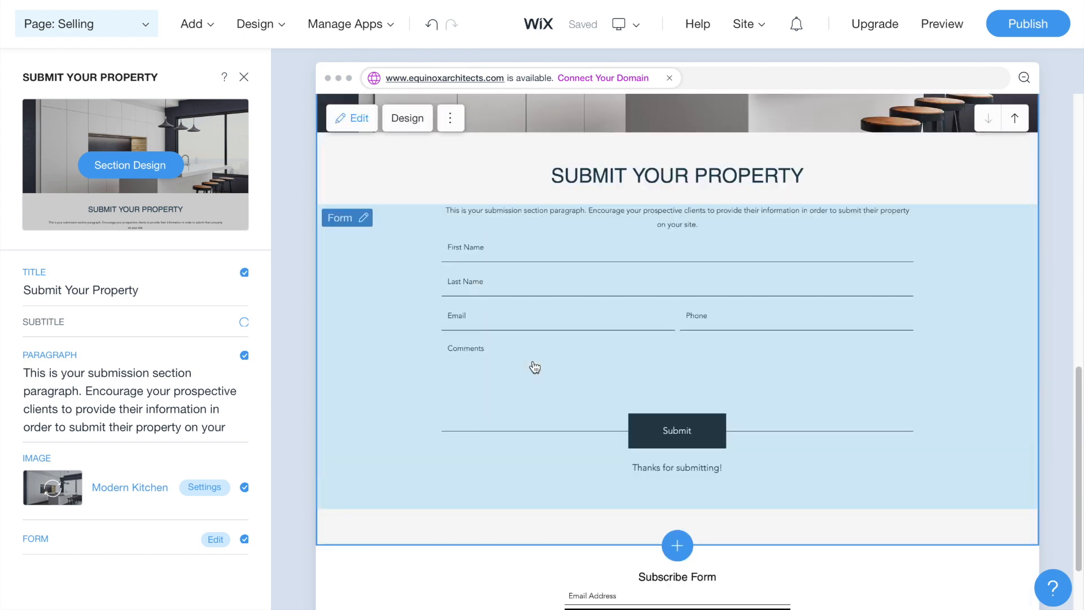
{"action": "scroll", "coordinate": [422, 295], "scroll_direction": "up", "scroll_amount": 1}
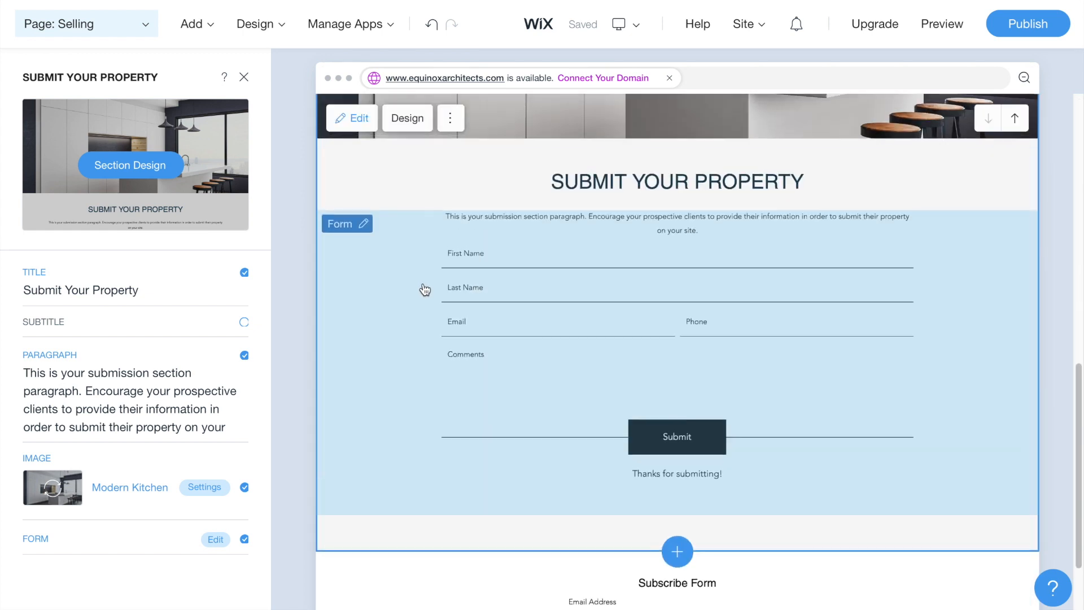
{"action": "scroll", "coordinate": [404, 299], "scroll_direction": "up", "scroll_amount": 2}
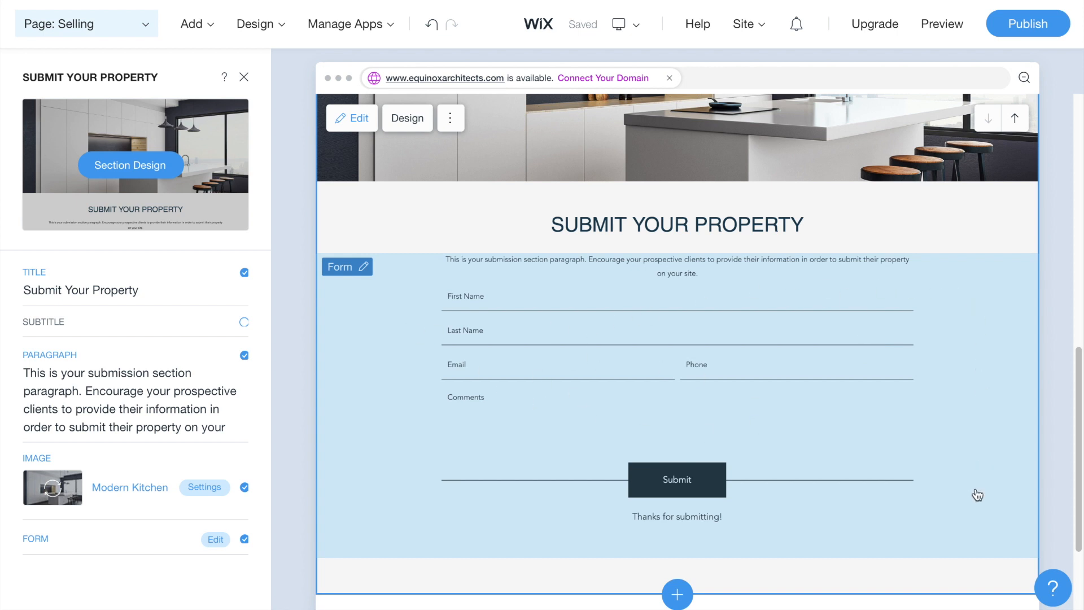
Step: Open the property submission form for editing, review its field list and the First Name field's options, and close the form editor
{"action": "left_click", "coordinate": [360, 270]}
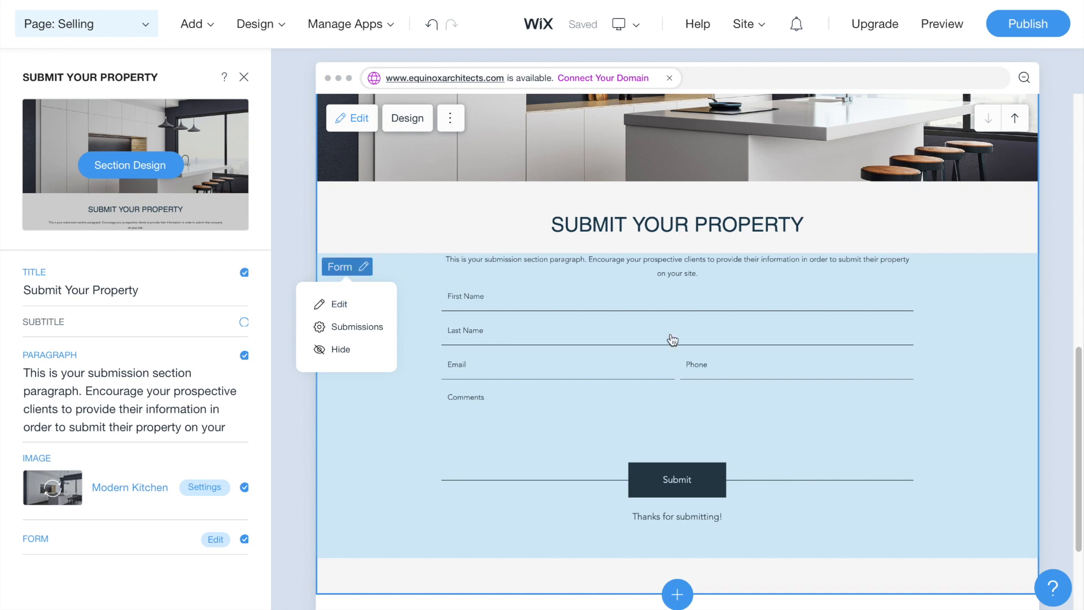
{"action": "left_click", "coordinate": [712, 390]}
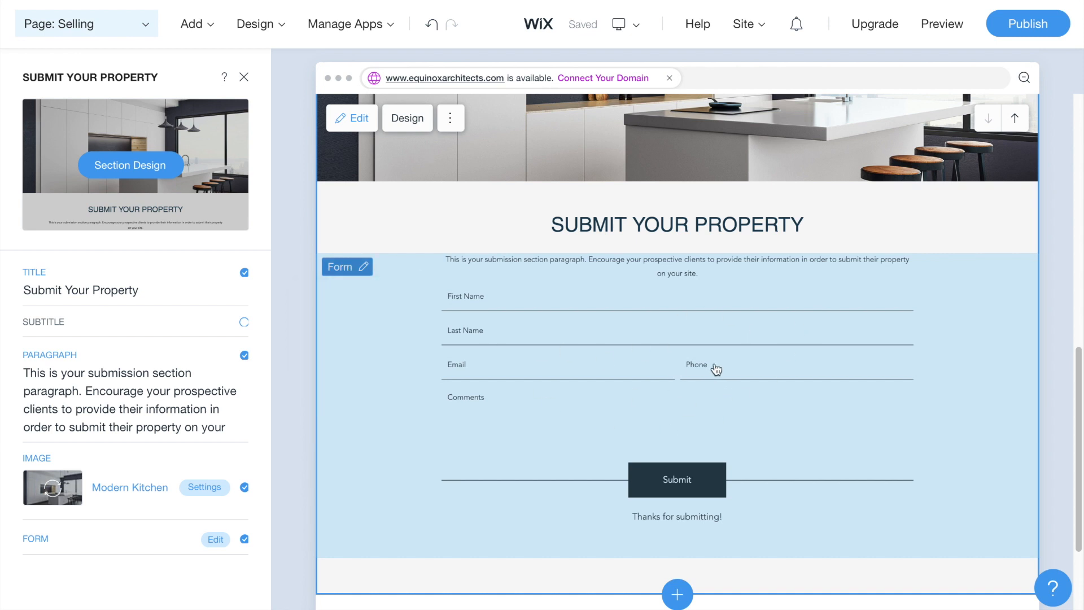
{"action": "left_click", "coordinate": [343, 271]}
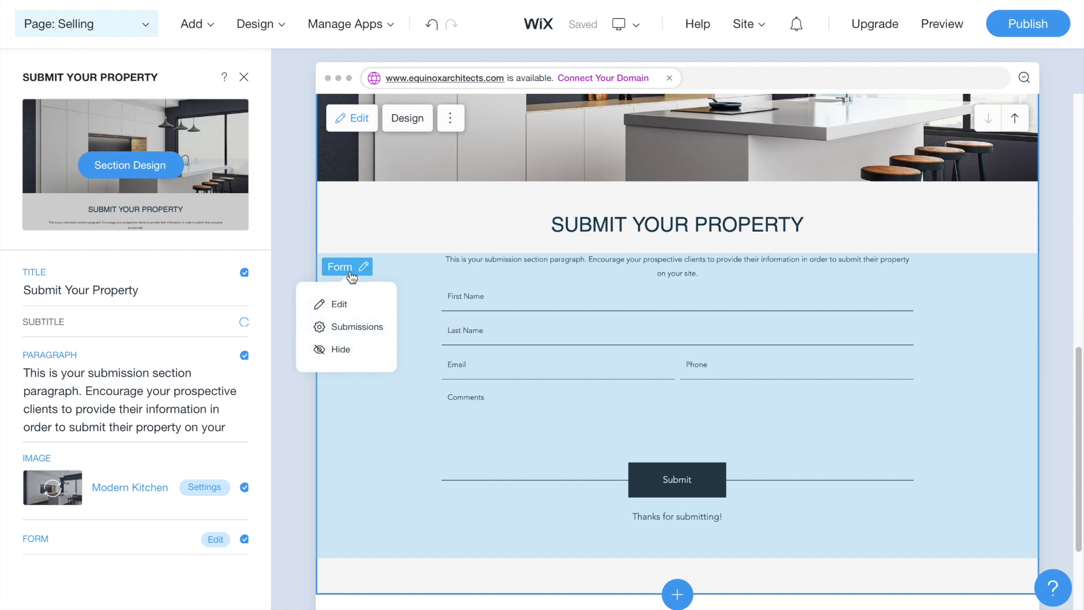
{"action": "left_click", "coordinate": [339, 305]}
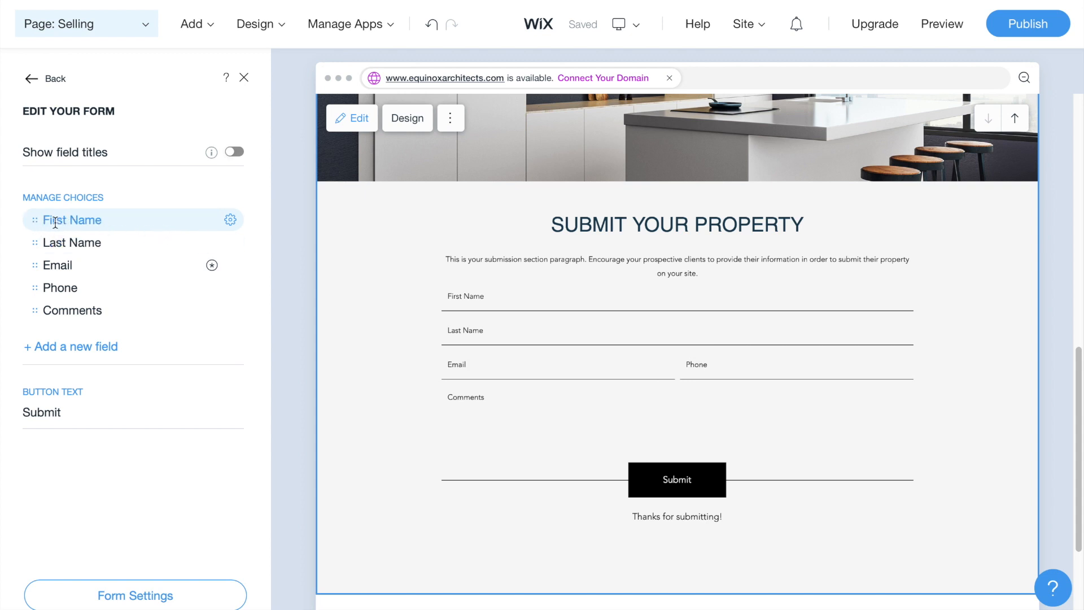
{"action": "left_click", "coordinate": [231, 222]}
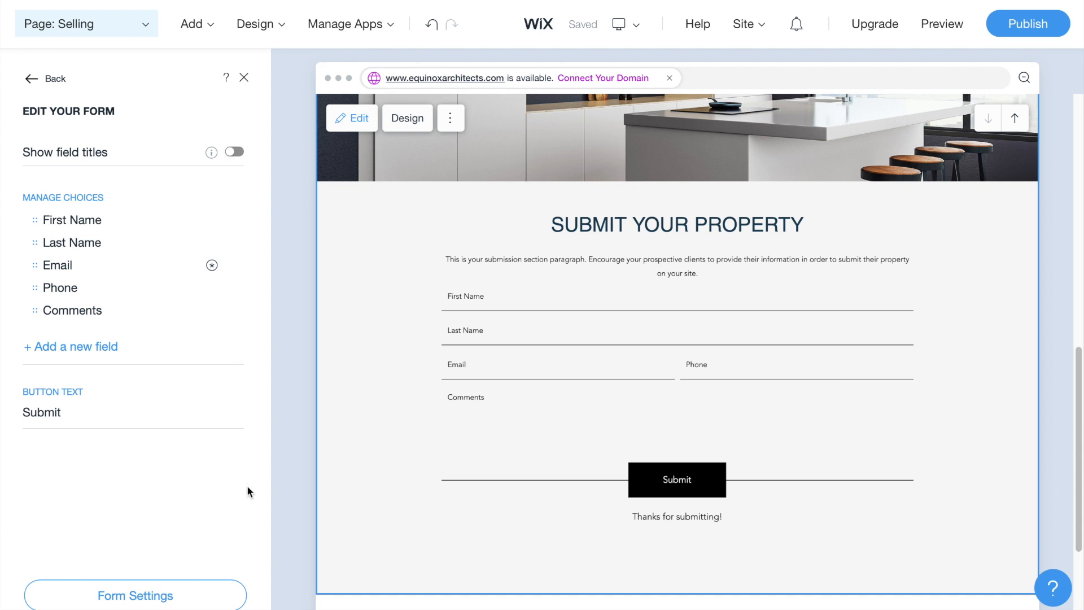
{"action": "left_click", "coordinate": [247, 84]}
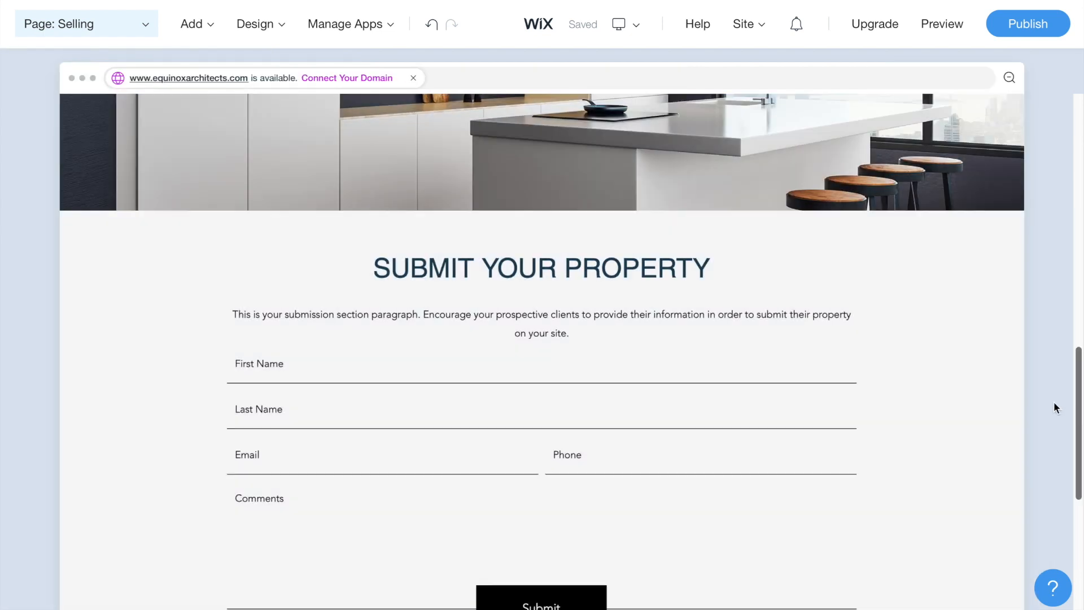
Step: Publish the site and open the live version
{"action": "scroll", "coordinate": [1054, 402], "scroll_direction": "up", "scroll_amount": 15}
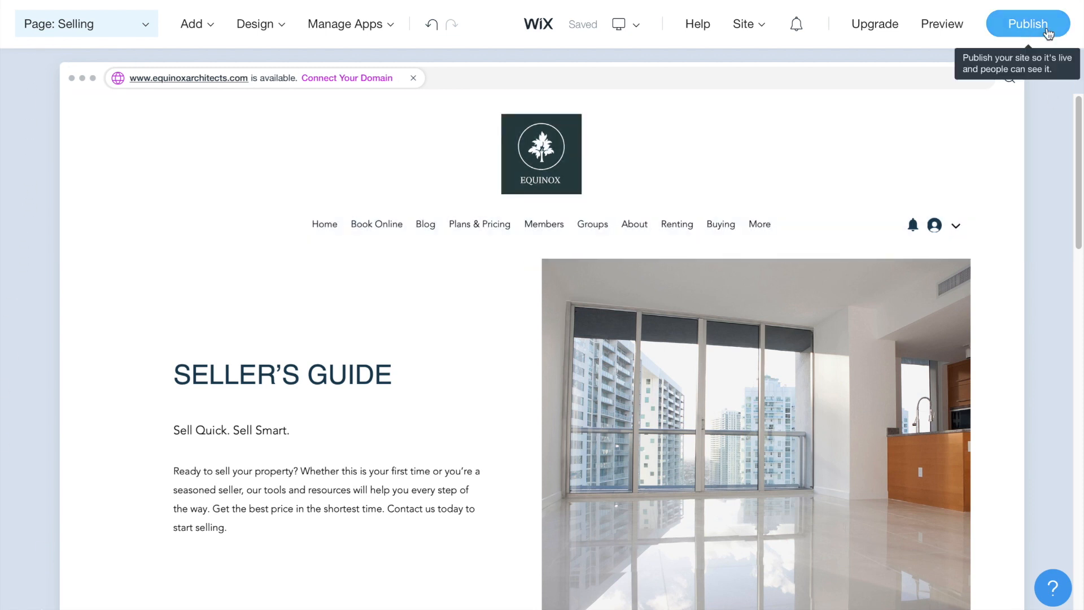
{"action": "left_click", "coordinate": [1041, 27]}
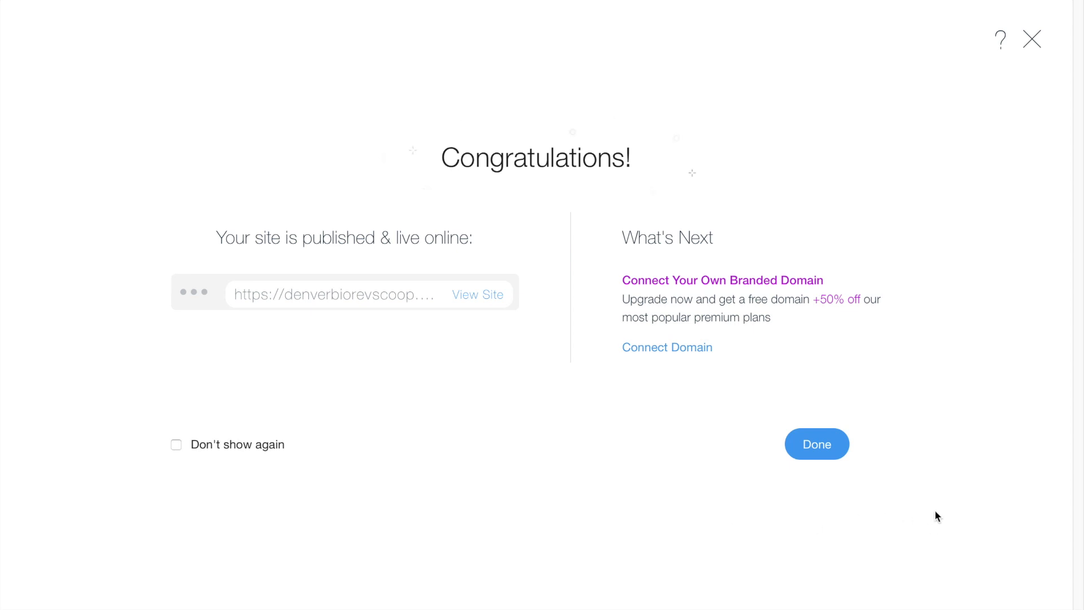
{"action": "left_click", "coordinate": [478, 296]}
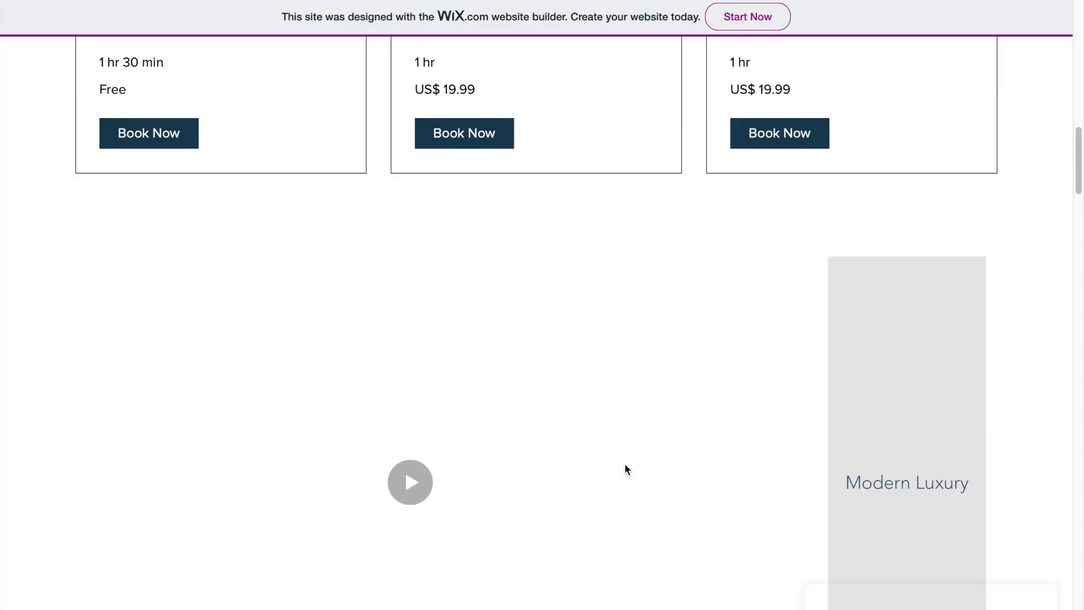
Step: Look over the published home page, including its navigation menu, title, slideshow, bookable services and photo galleries
{"action": "scroll", "coordinate": [624, 463], "scroll_direction": "down", "scroll_amount": 9}
{"action": "scroll", "coordinate": [625, 463], "scroll_direction": "up", "scroll_amount": 20}
{"action": "scroll", "coordinate": [624, 464], "scroll_direction": "up", "scroll_amount": 5}
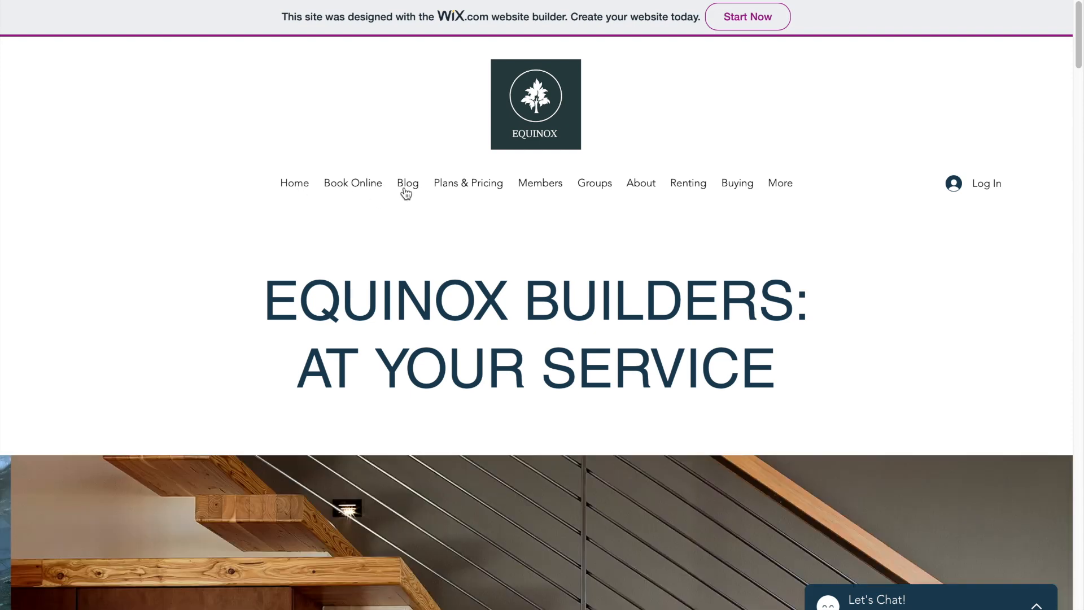
{"action": "mouse_move", "coordinate": [789, 196]}
{"action": "scroll", "coordinate": [674, 494], "scroll_direction": "down", "scroll_amount": 15}
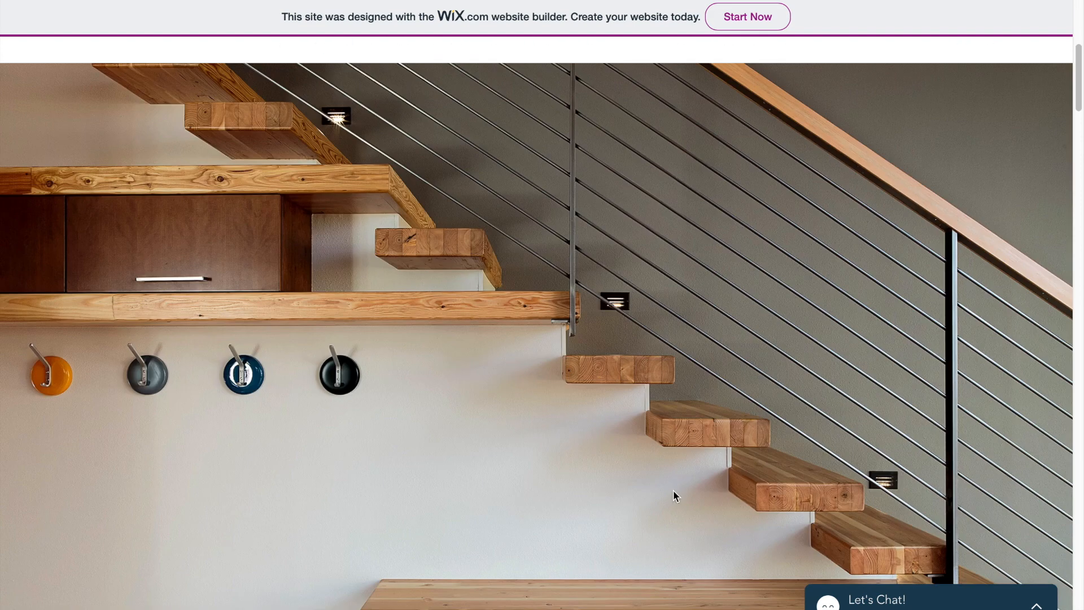
{"action": "scroll", "coordinate": [677, 499], "scroll_direction": "down", "scroll_amount": 15}
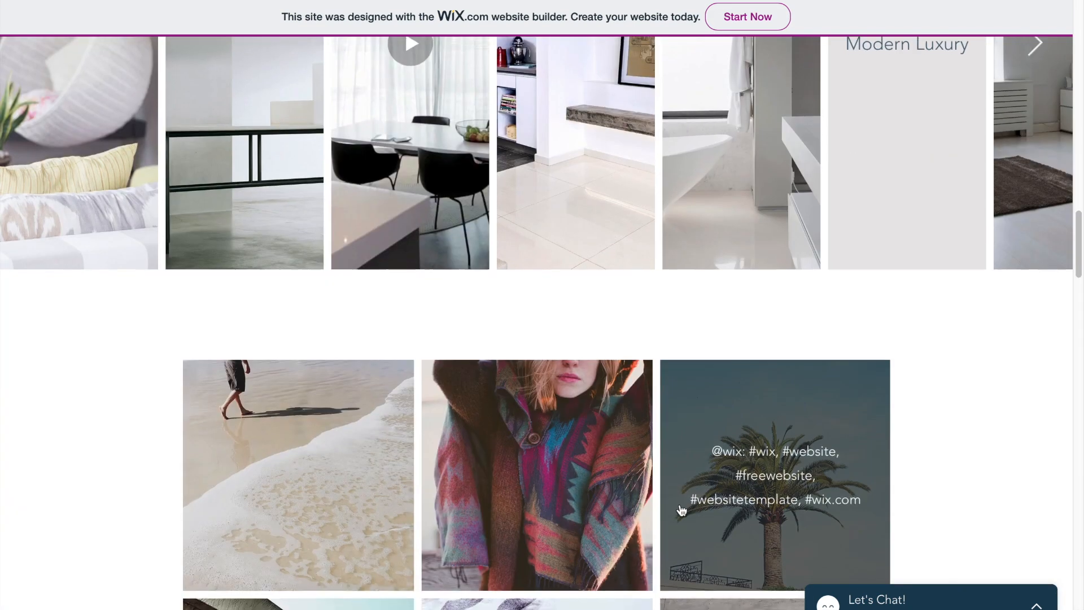
{"action": "scroll", "coordinate": [682, 507], "scroll_direction": "down", "scroll_amount": 9}
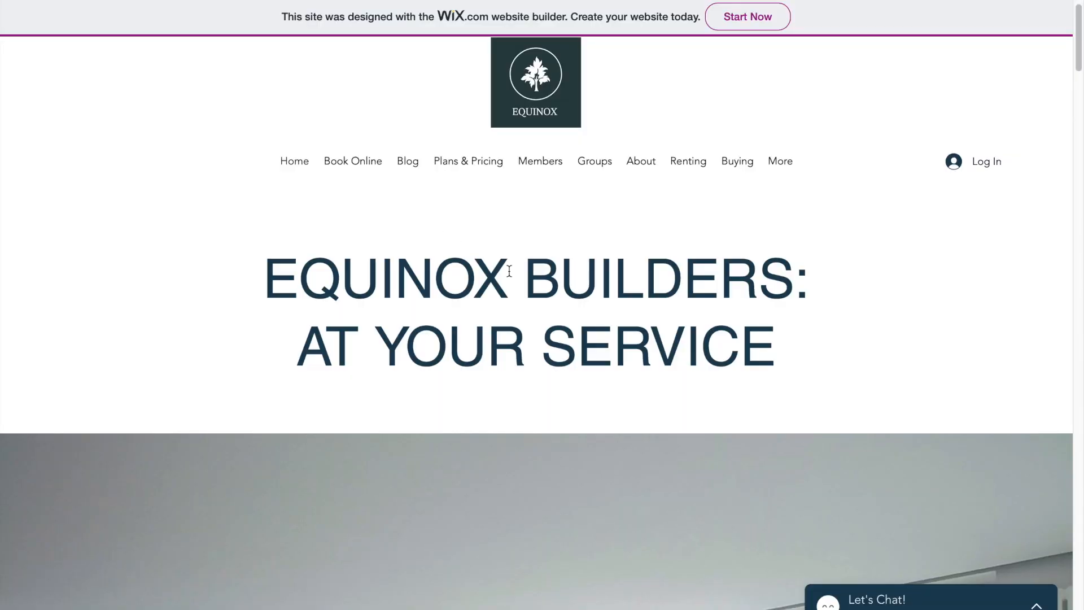
{"action": "scroll", "coordinate": [509, 272], "scroll_direction": "down", "scroll_amount": 3}
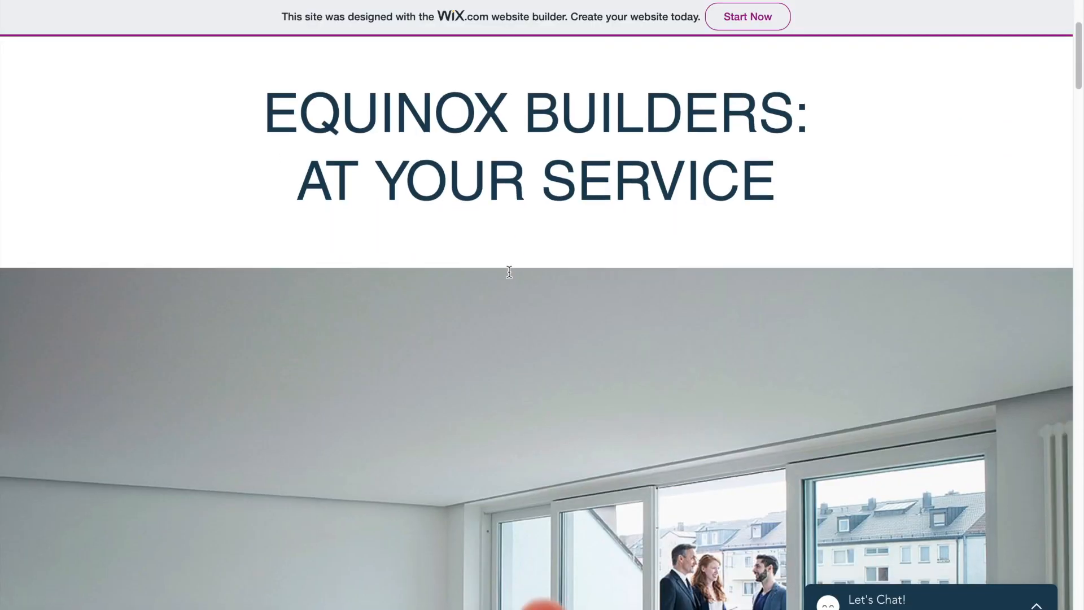
{"action": "scroll", "coordinate": [509, 275], "scroll_direction": "up", "scroll_amount": 2}
{"action": "scroll", "coordinate": [508, 273], "scroll_direction": "up", "scroll_amount": 1}
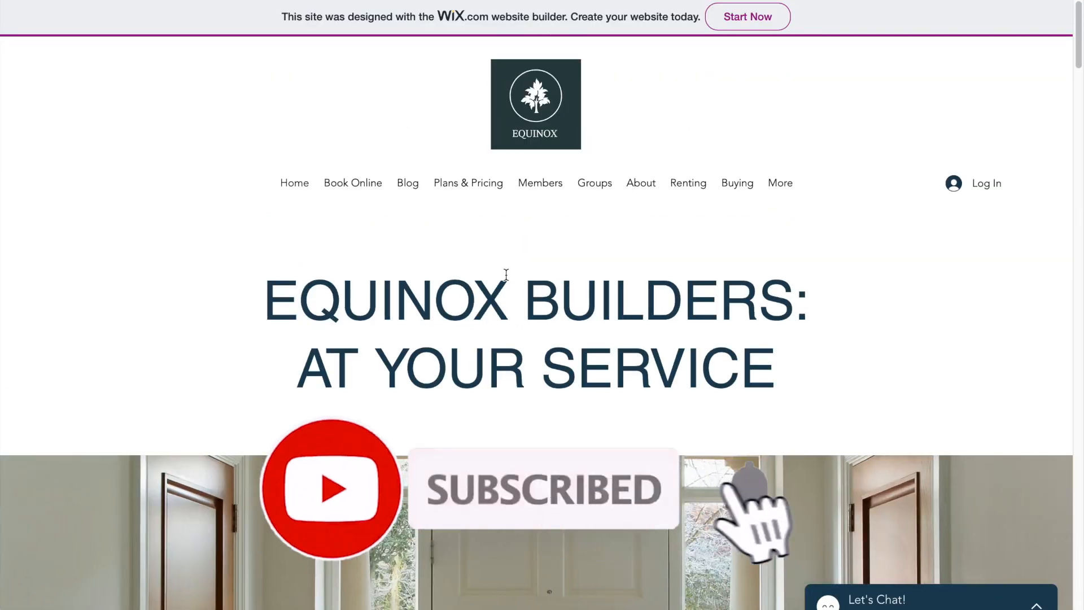